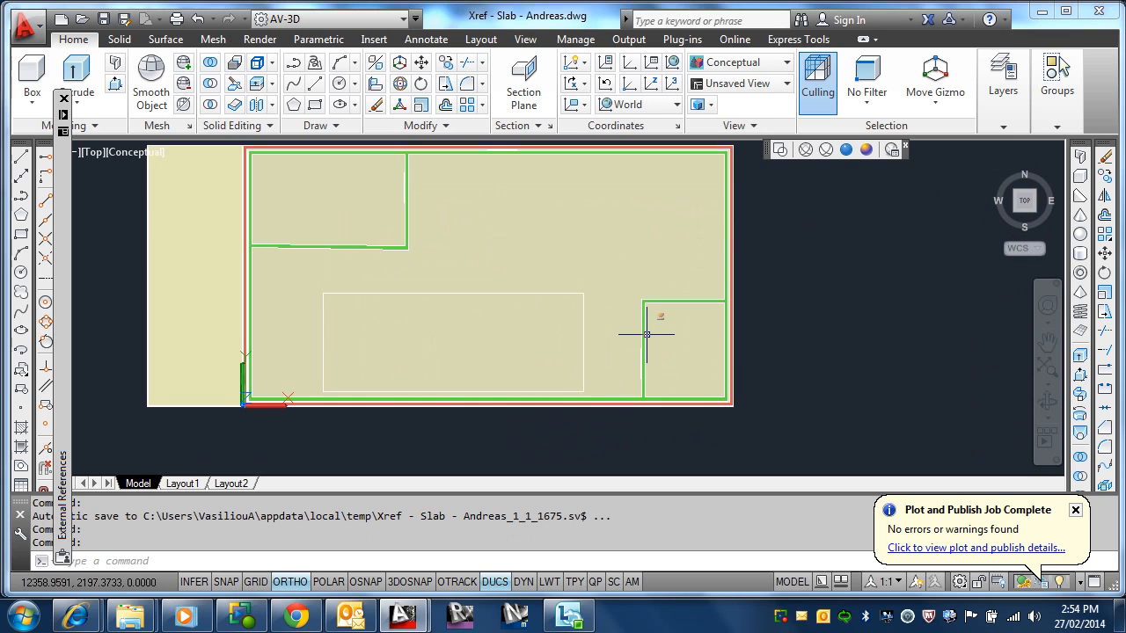
- Switch the plan view's visual style to 2D Wireframe
scroll(334, 443, "up", 2)
mouse_move(333, 443)
middle_mouse_down()
mouse_move(352, 452)
mouse_move(463, 434)
mouse_move(465, 420)
mouse_move(449, 459)
middle_mouse_up()
scroll(448, 459, "down", 2)
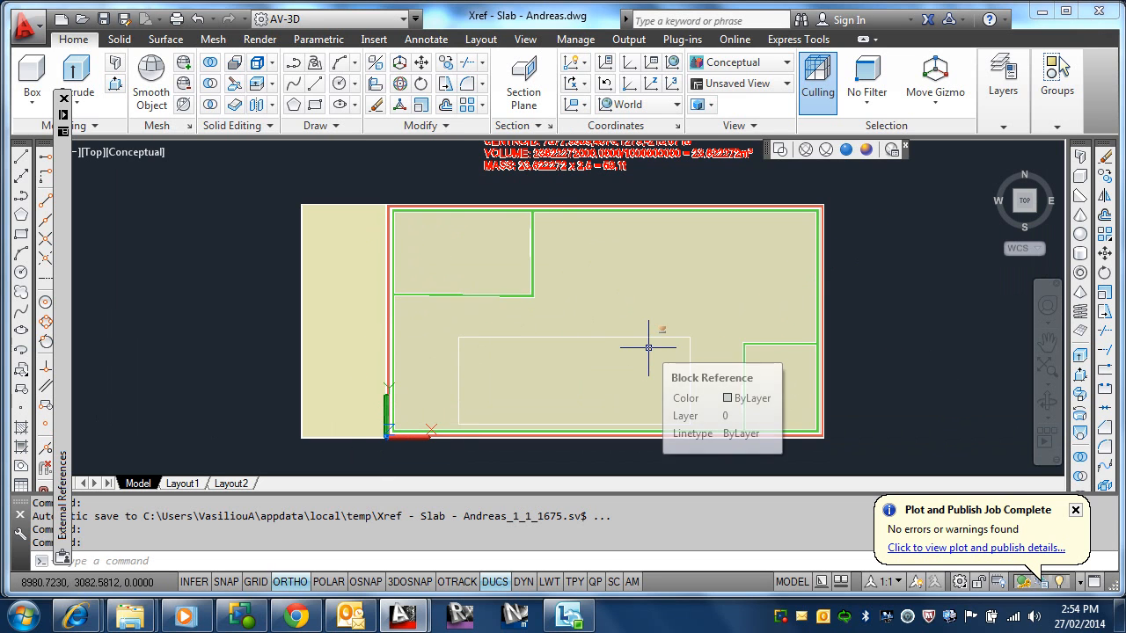
left_click(154, 153)
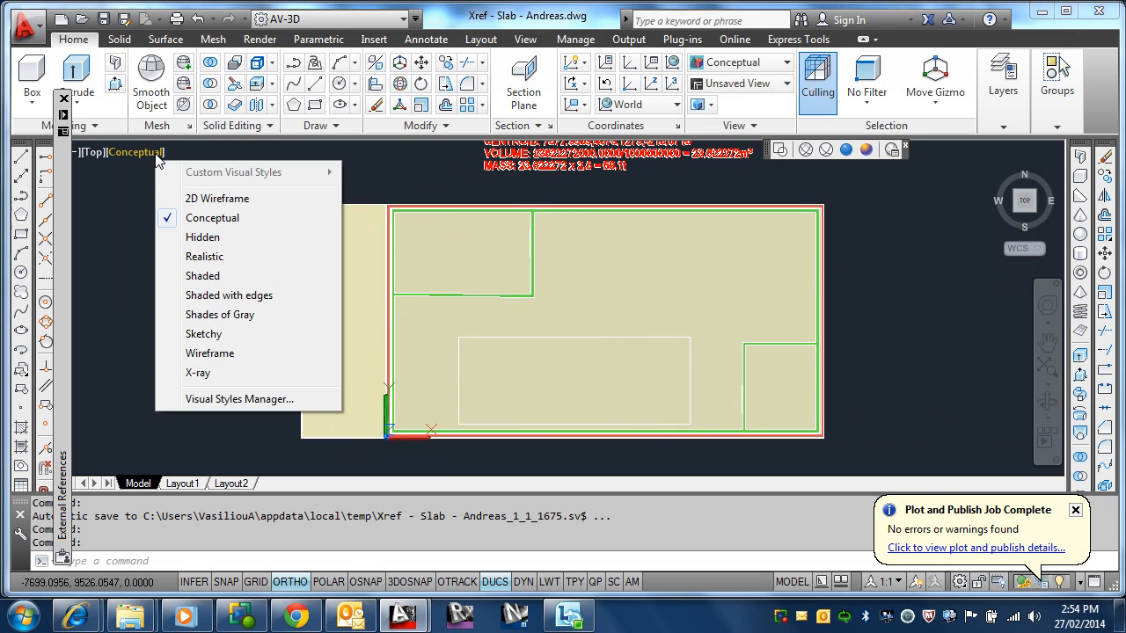
left_click(211, 198)
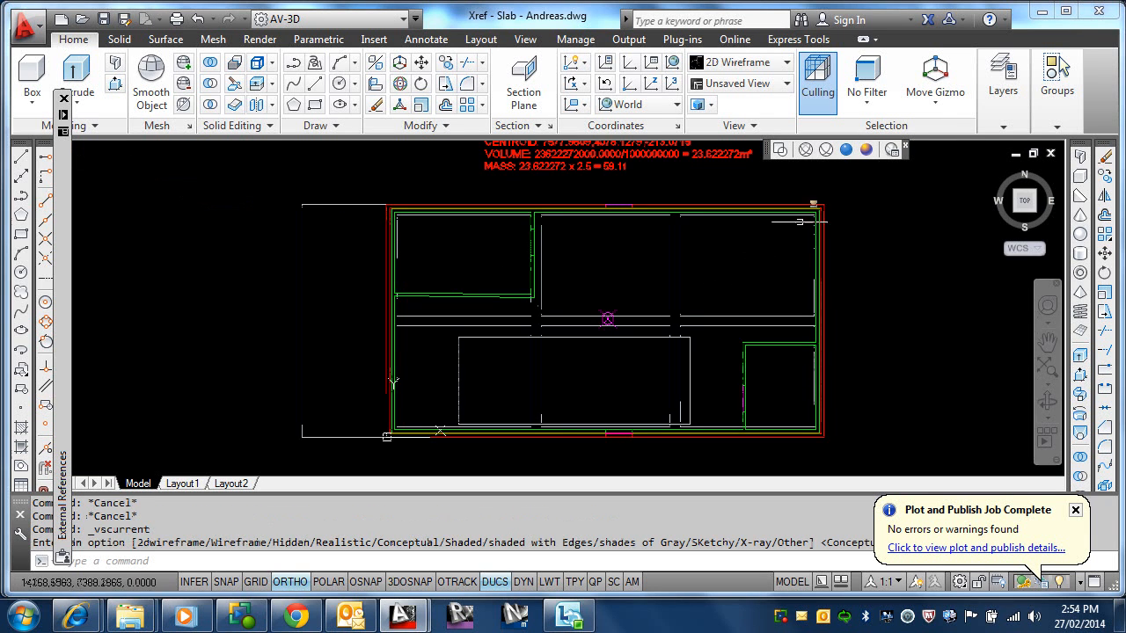
- Create a new layer named Roof2D in the layer properties
left_click(1004, 126)
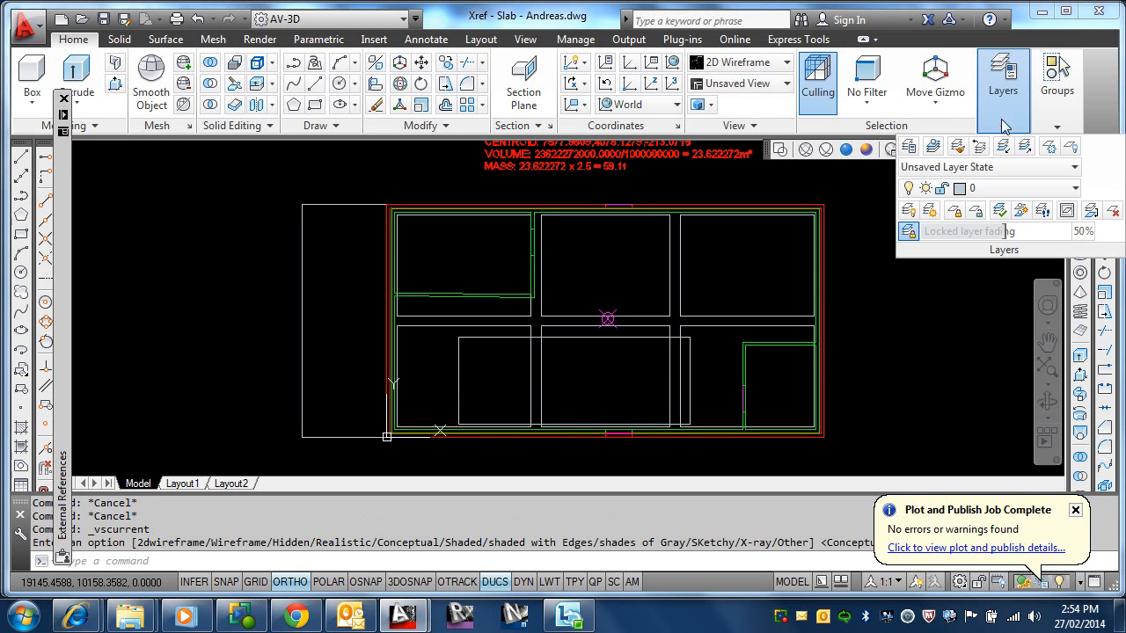
left_click(993, 190)
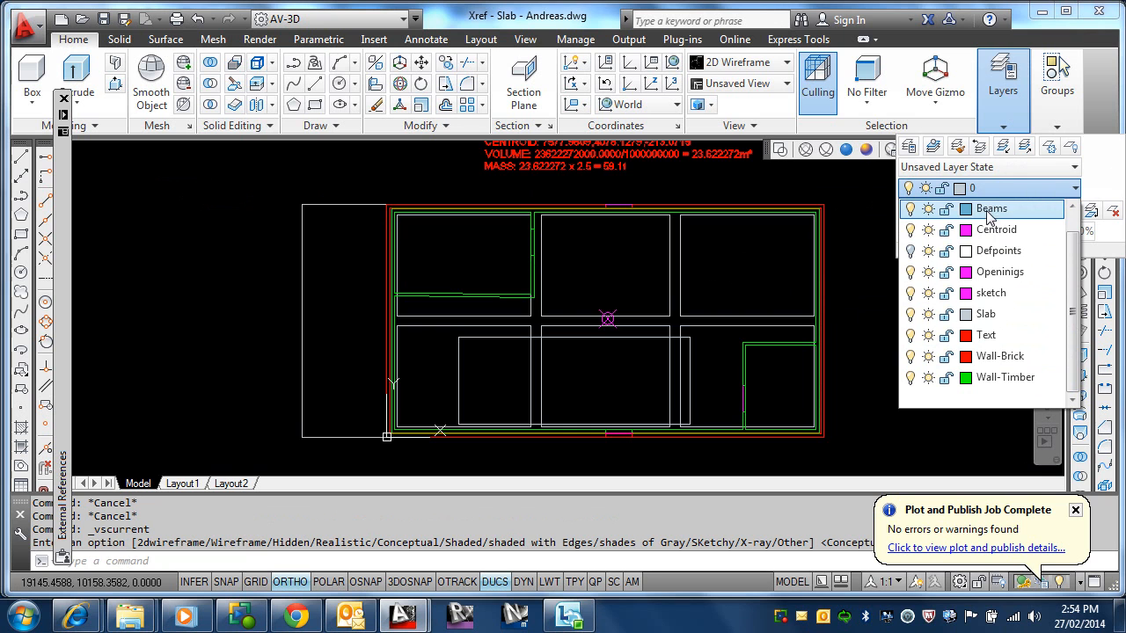
left_click(910, 146)
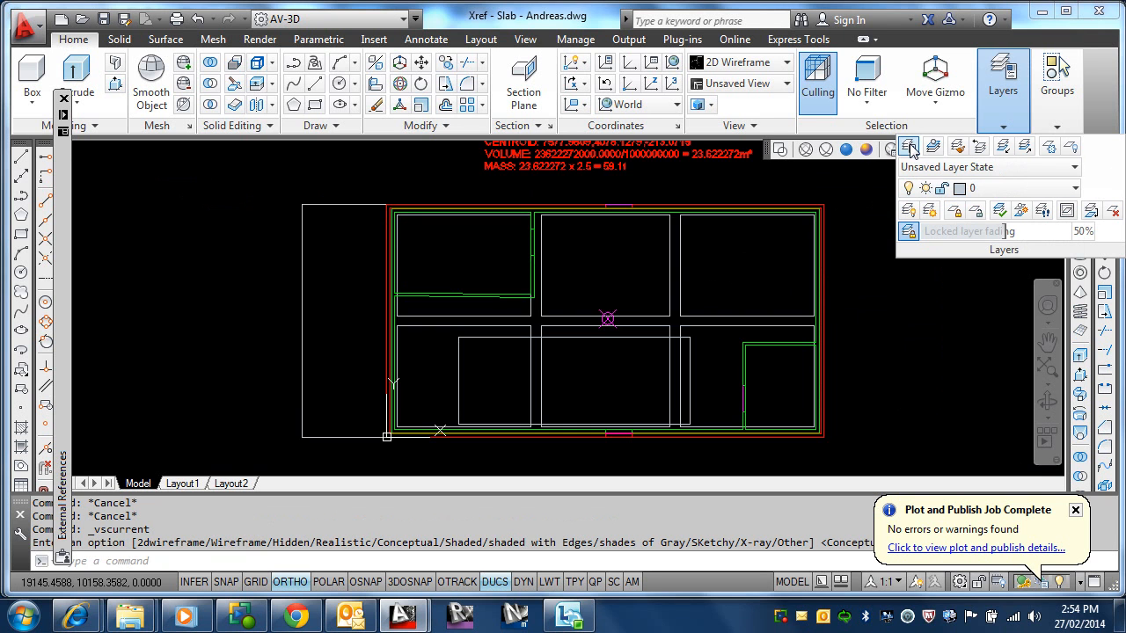
left_click(910, 147)
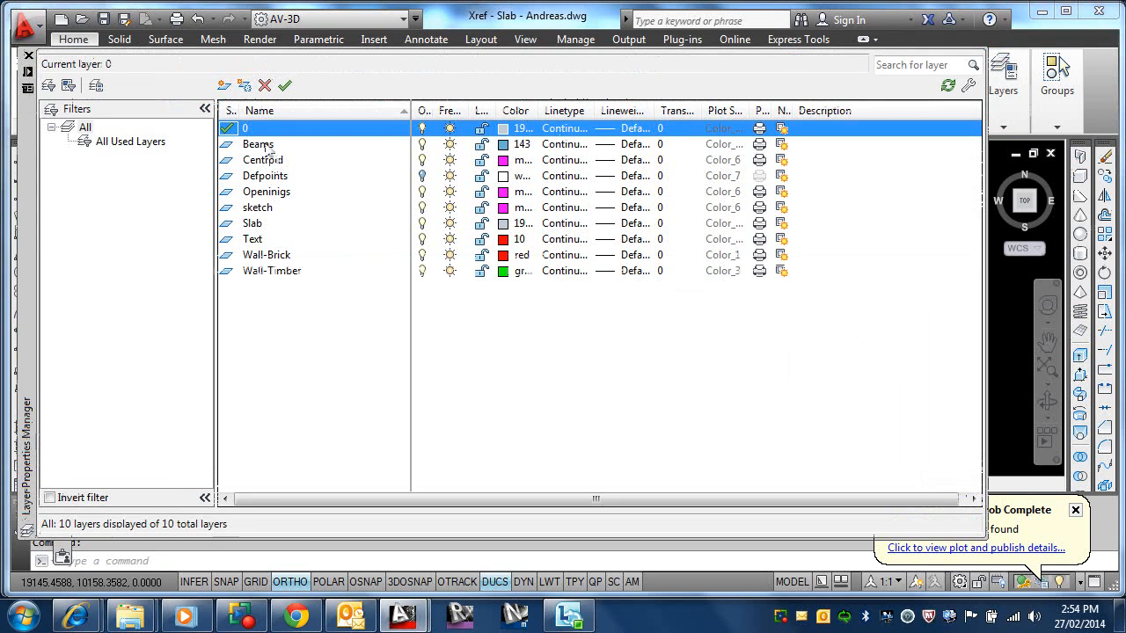
left_click(225, 87)
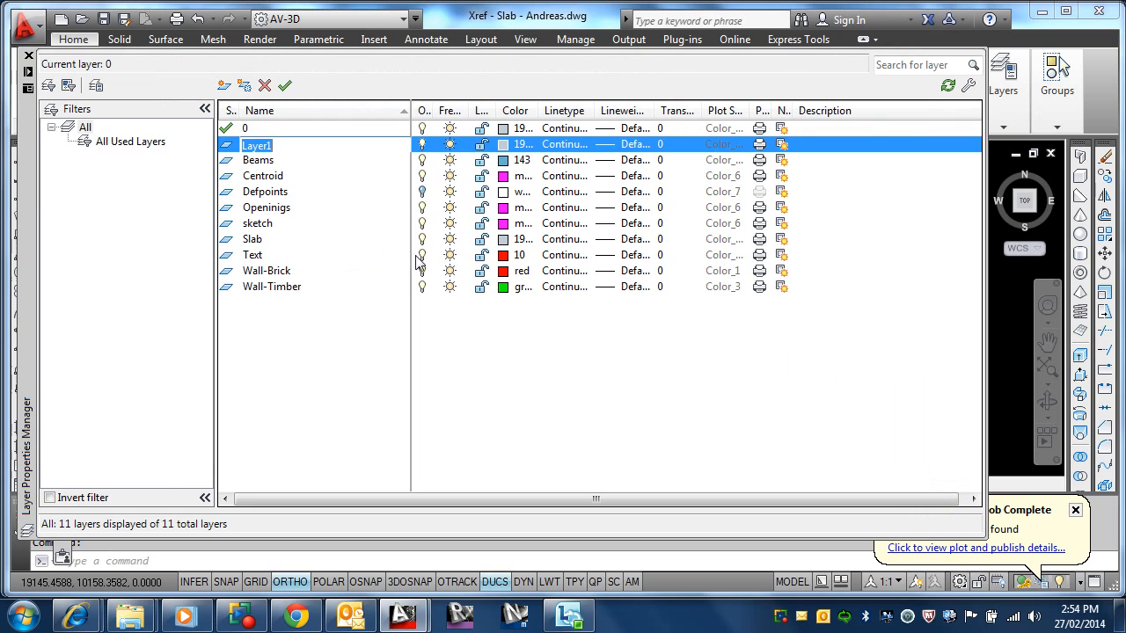
type("Roof2D")
key("Return")
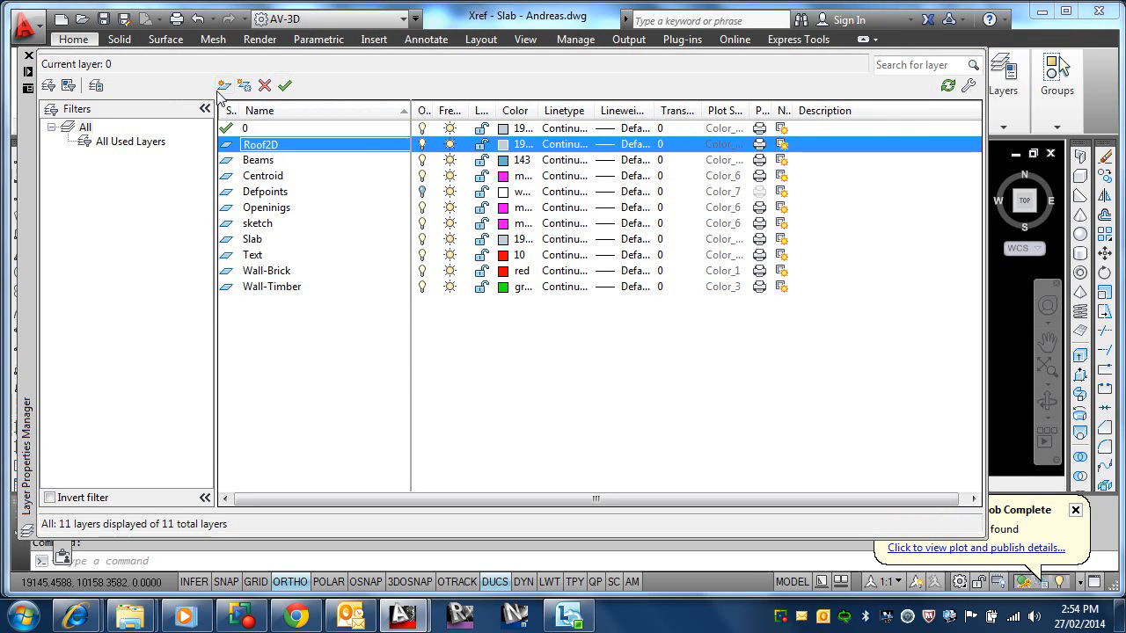
- Add a layer named Roof3D and delete the stray Layer1
left_click(224, 86)
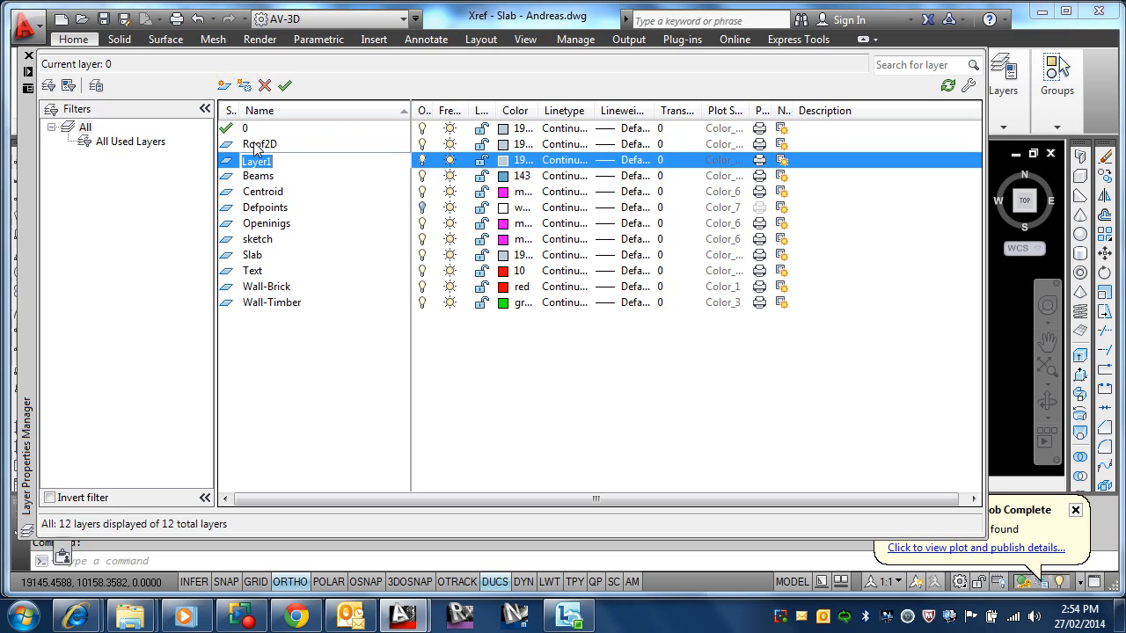
left_click(224, 85)
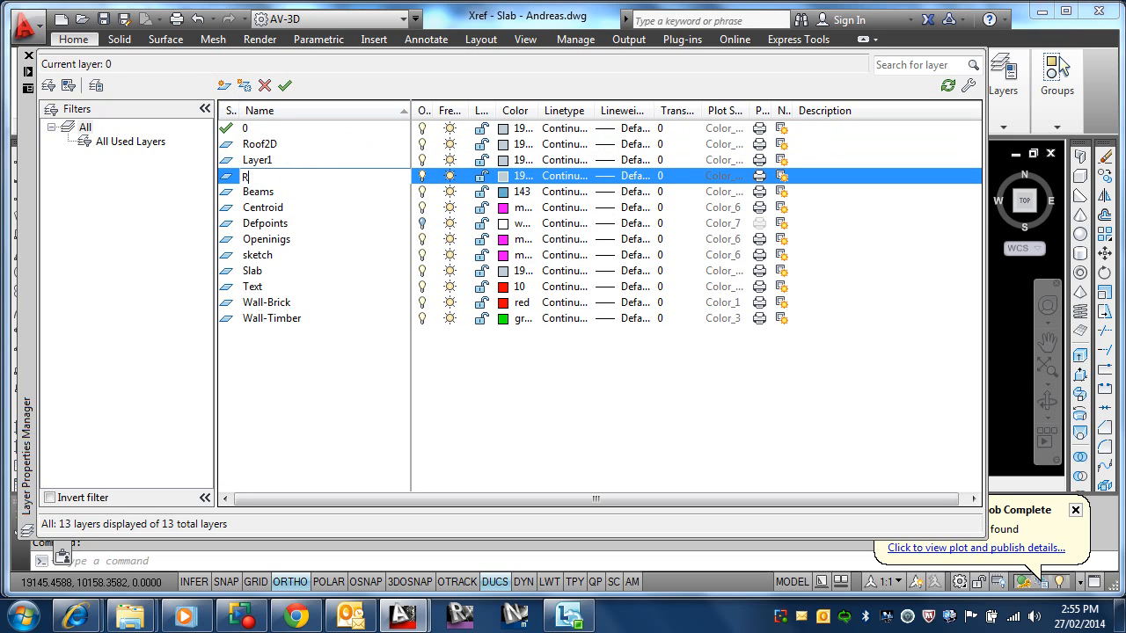
type("Roof3D")
key("Return")
left_click(266, 161)
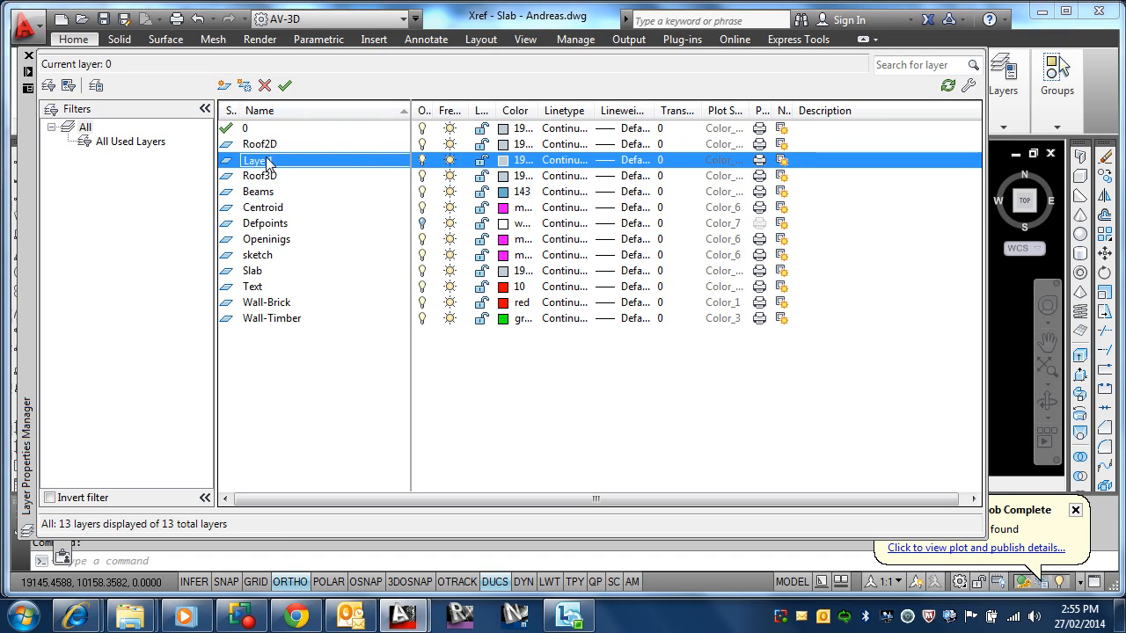
left_click(265, 85)
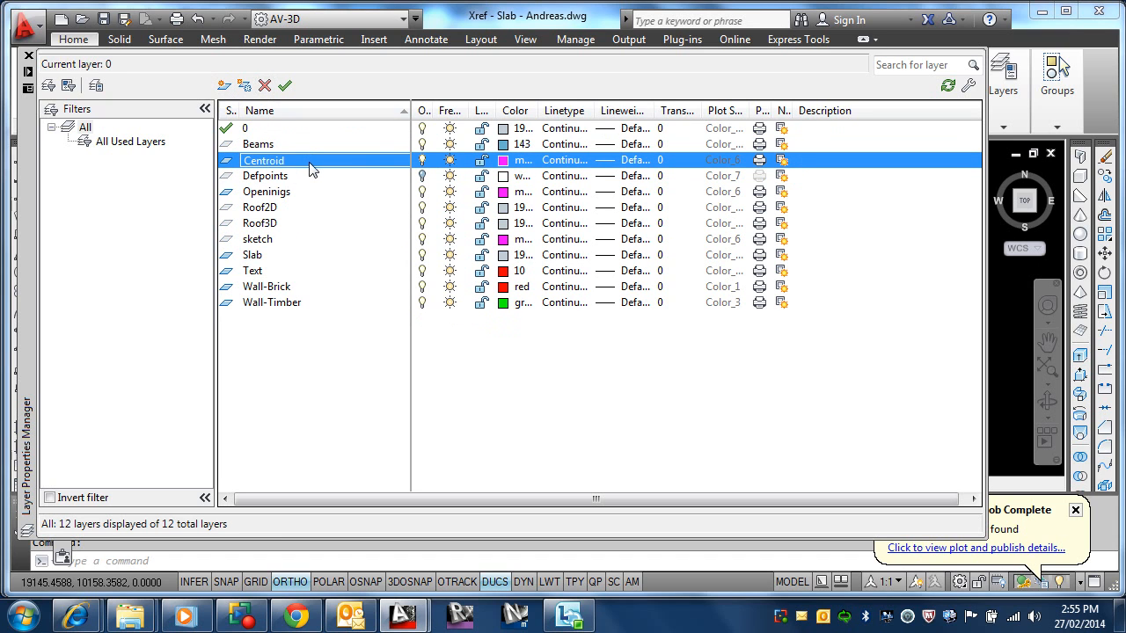
- Set the Roof2D layer's color to index red
left_click(281, 209)
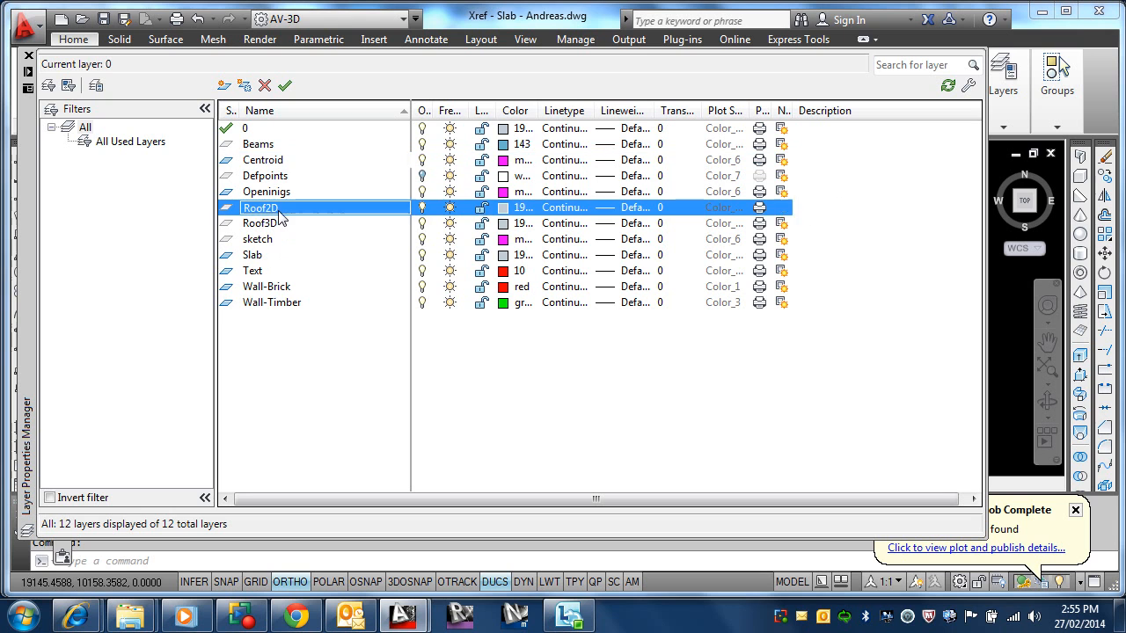
left_click(508, 211)
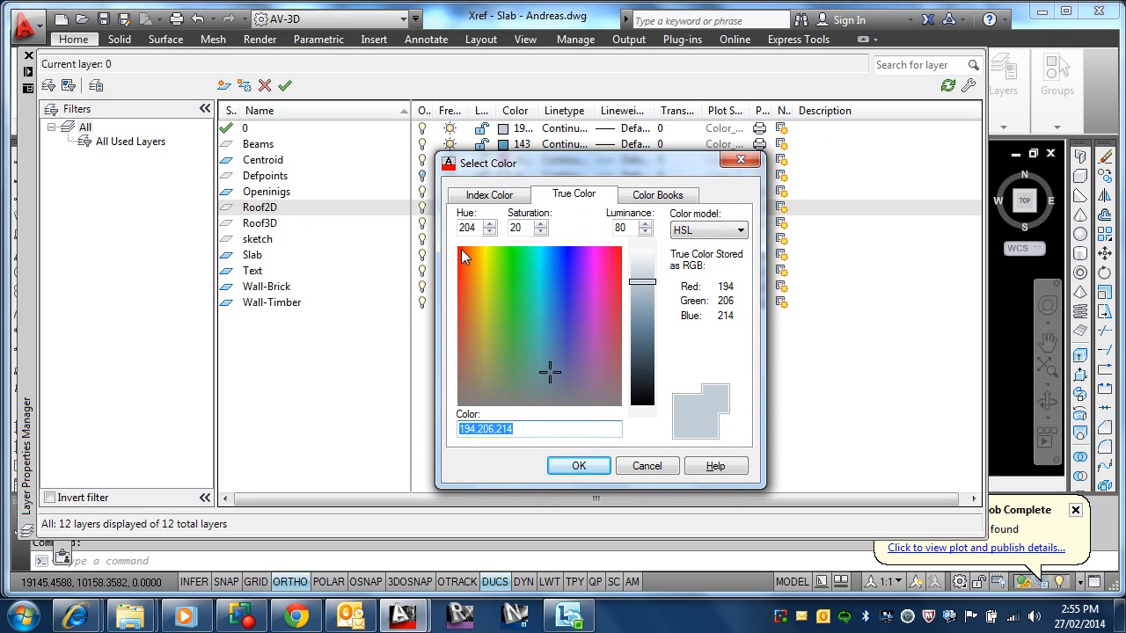
left_click(489, 195)
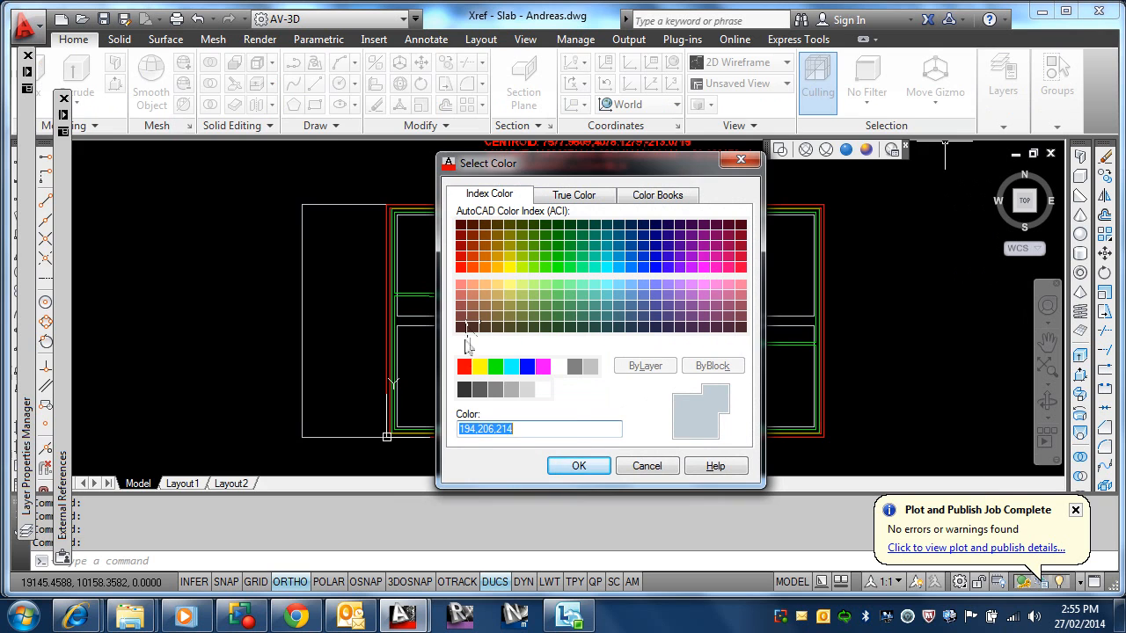
left_click(464, 367)
left_click(579, 466)
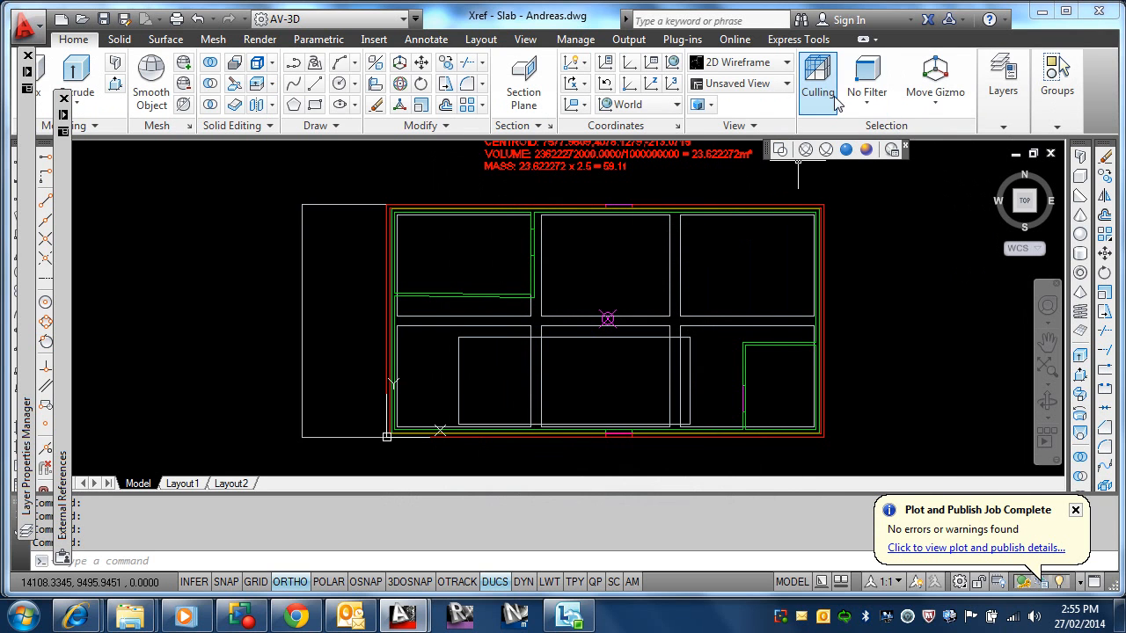
- Make Roof2D the current layer
left_click(1002, 83)
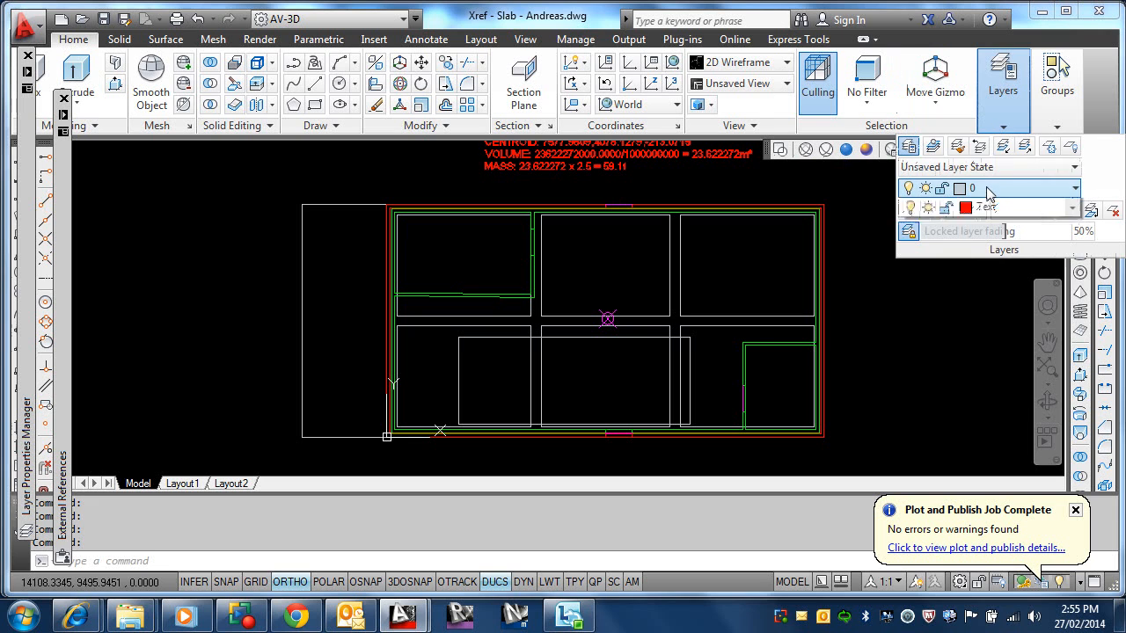
left_click(994, 189)
left_click(992, 314)
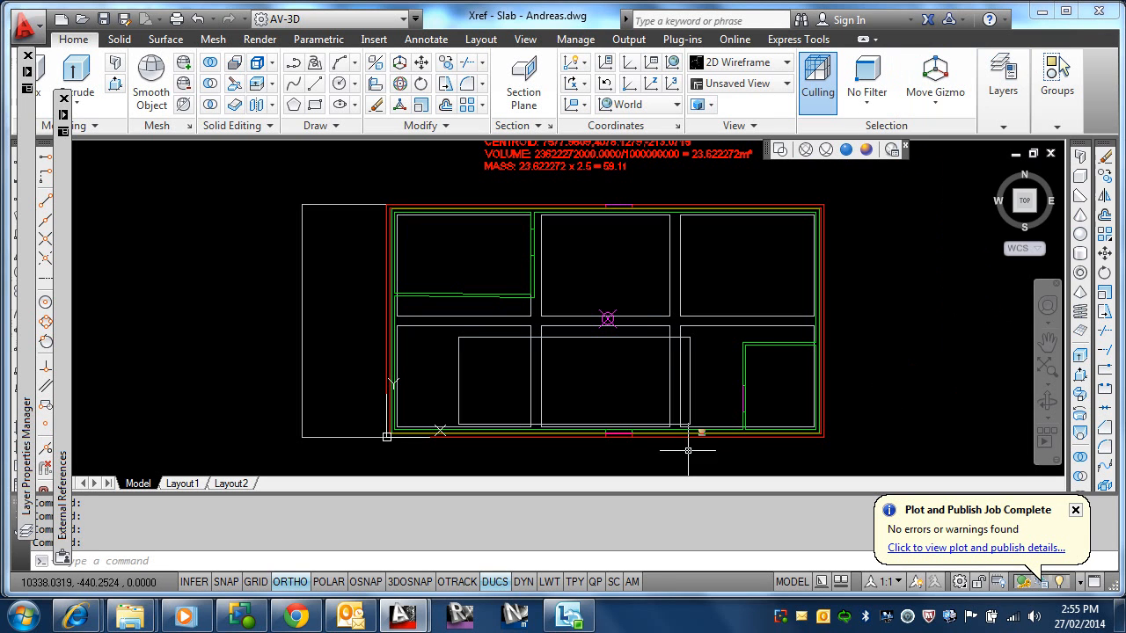
- Turn on object snap and try starting a line from the building's outer lower-left corner
mouse_move(317, 392)
middle_mouse_down()
mouse_move(265, 345)
mouse_move(290, 380)
middle_mouse_up()
scroll(287, 437, "up", 2)
middle_click_drag(408, 365, 346, 463)
scroll(325, 442, "up", 2)
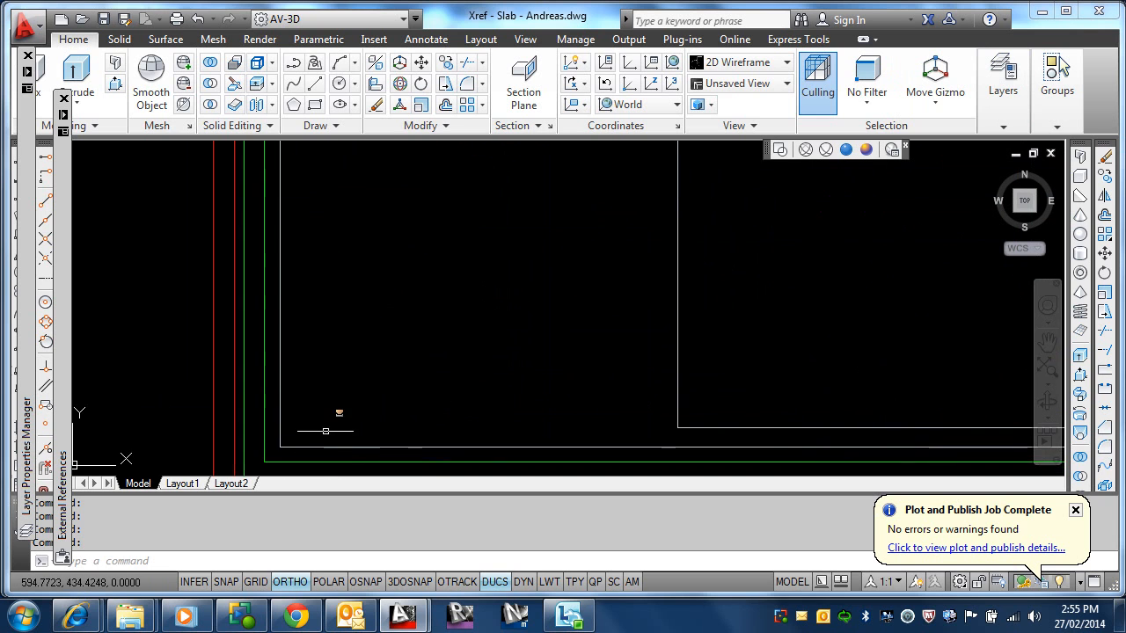
middle_click_drag(335, 413, 402, 264)
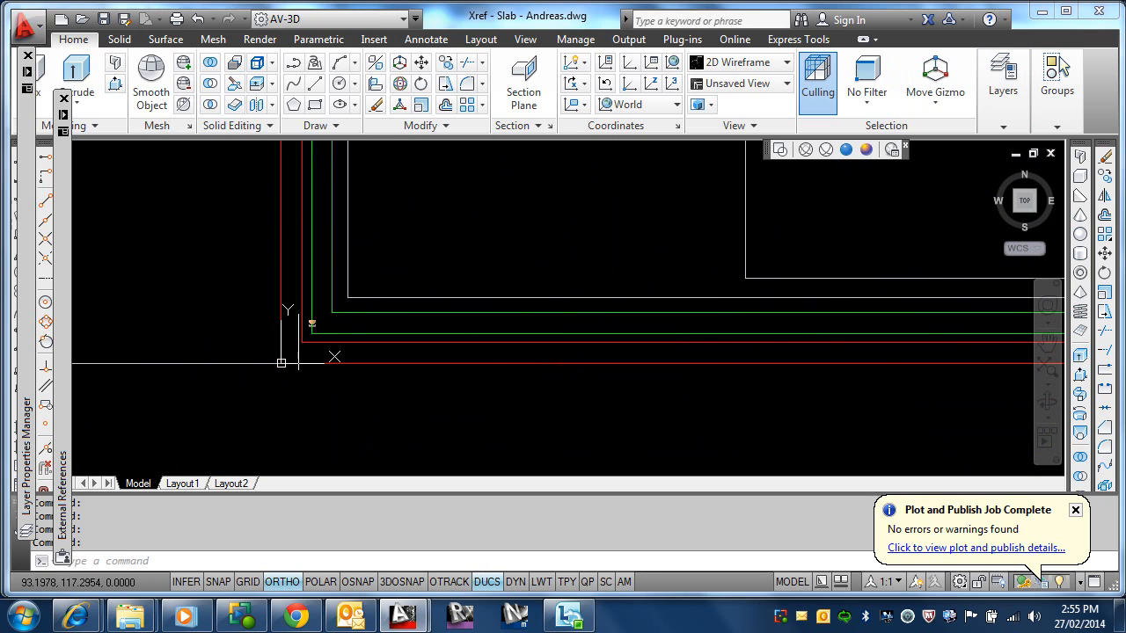
type("l")
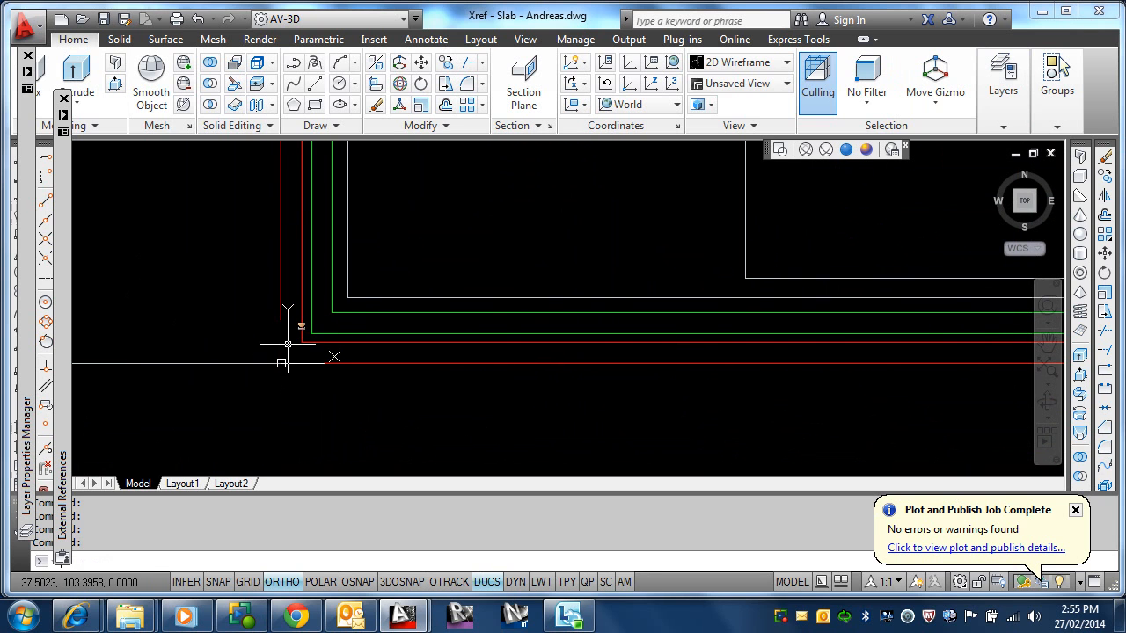
key("Return")
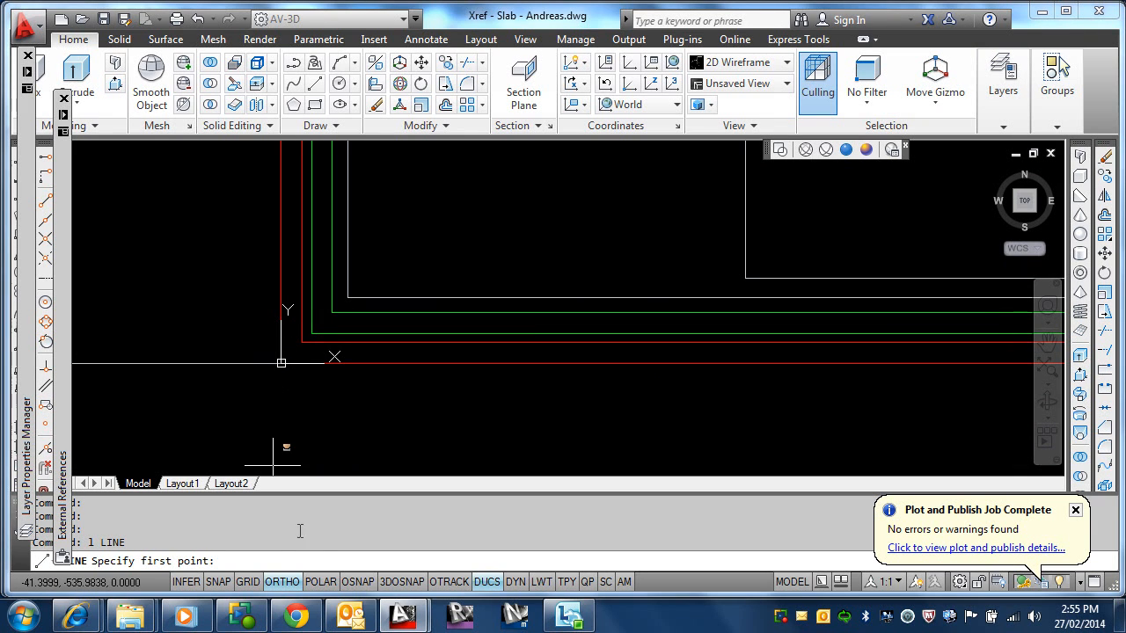
left_click(357, 582)
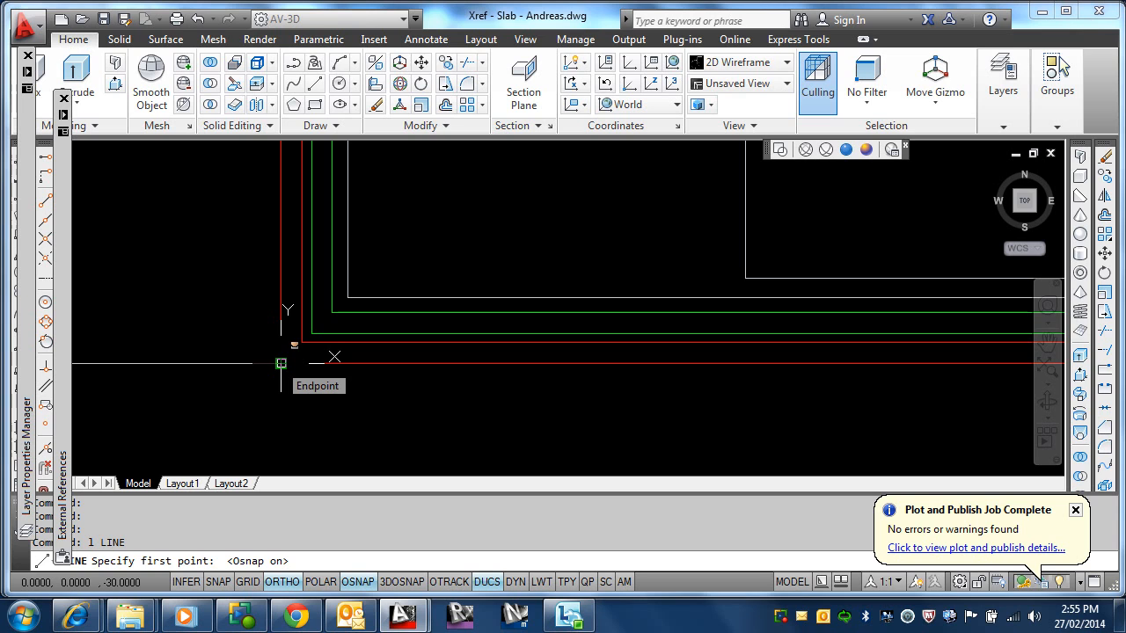
left_click(281, 362)
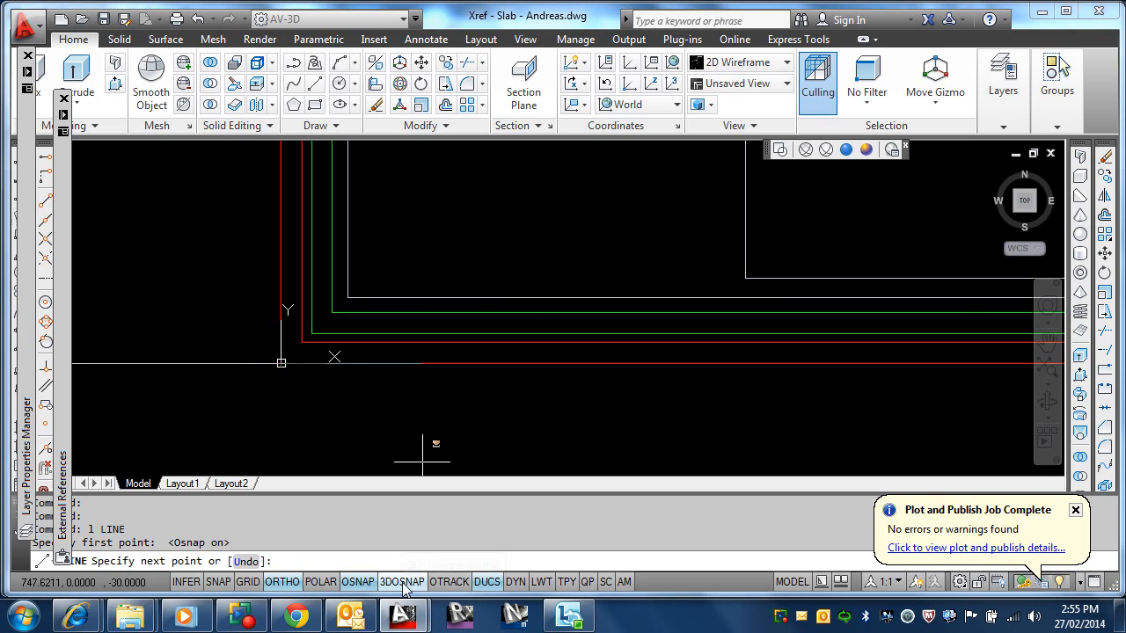
key("Escape")
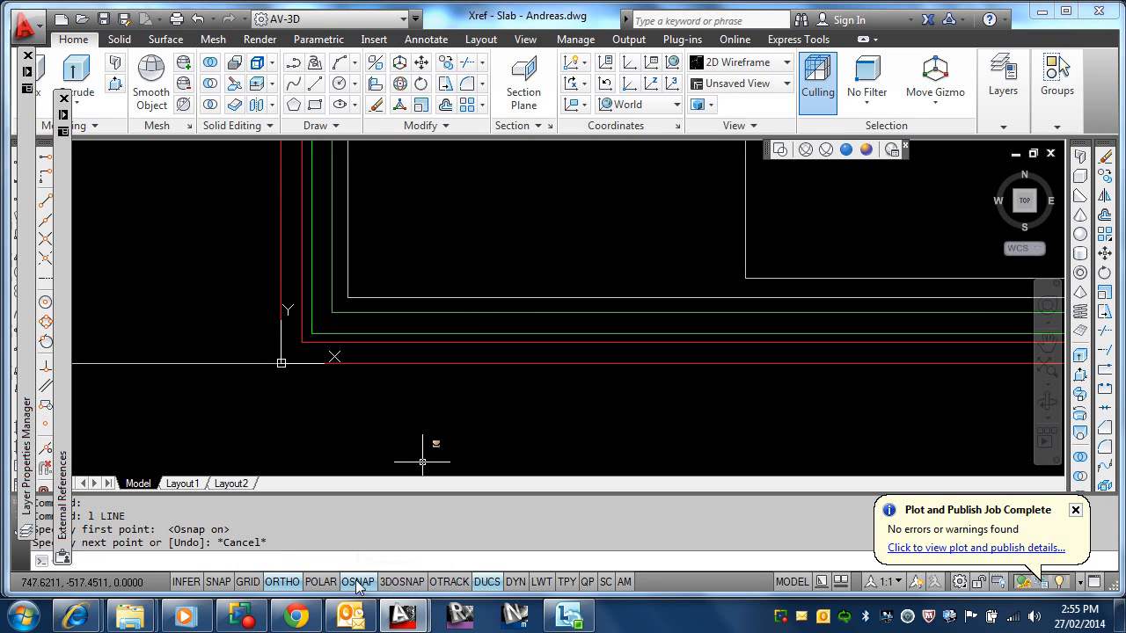
- Enable polar tracking and set its angle increment to 45 degrees
left_click(320, 581)
right_click(320, 582)
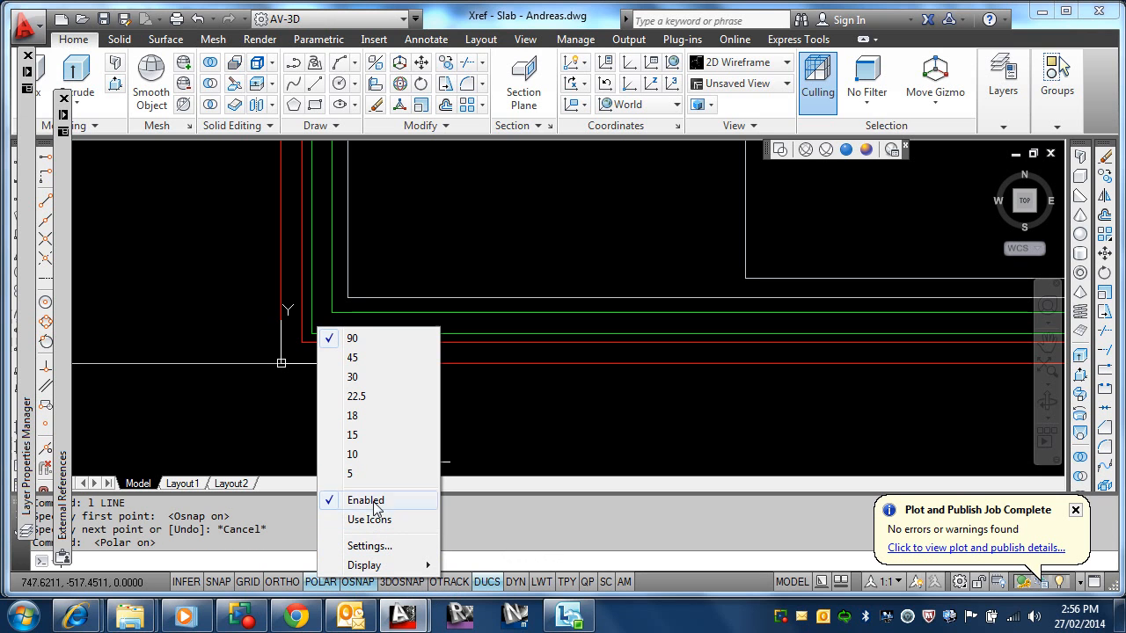
left_click(352, 357)
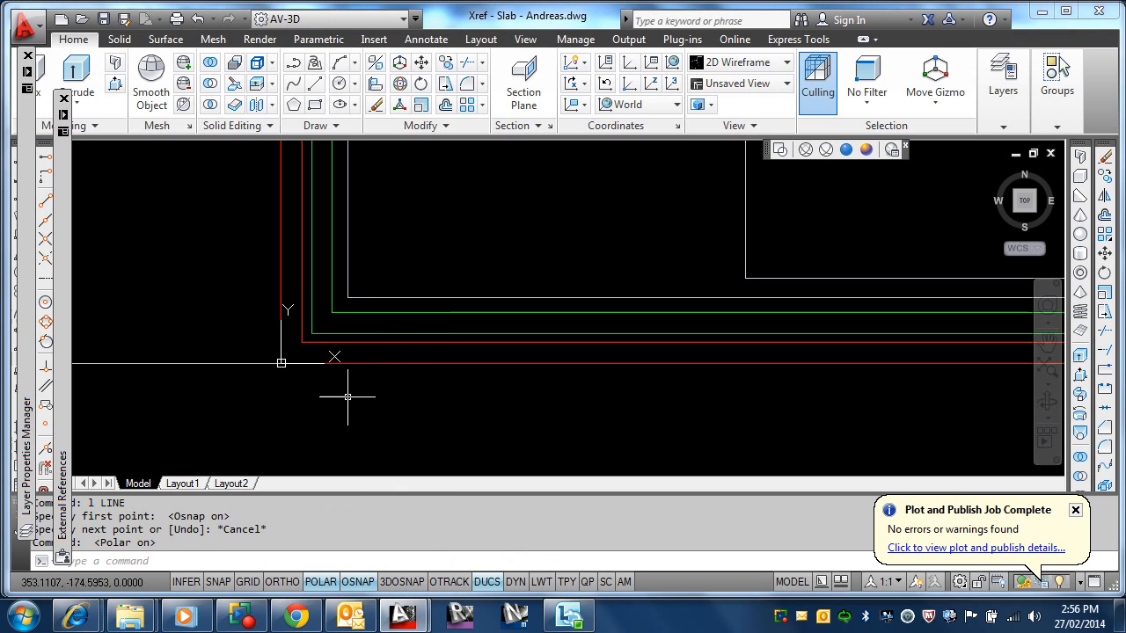
- Draw a 45° roof line from the building's outer lower-left corner inward to about 6055, 6055
key("Return")
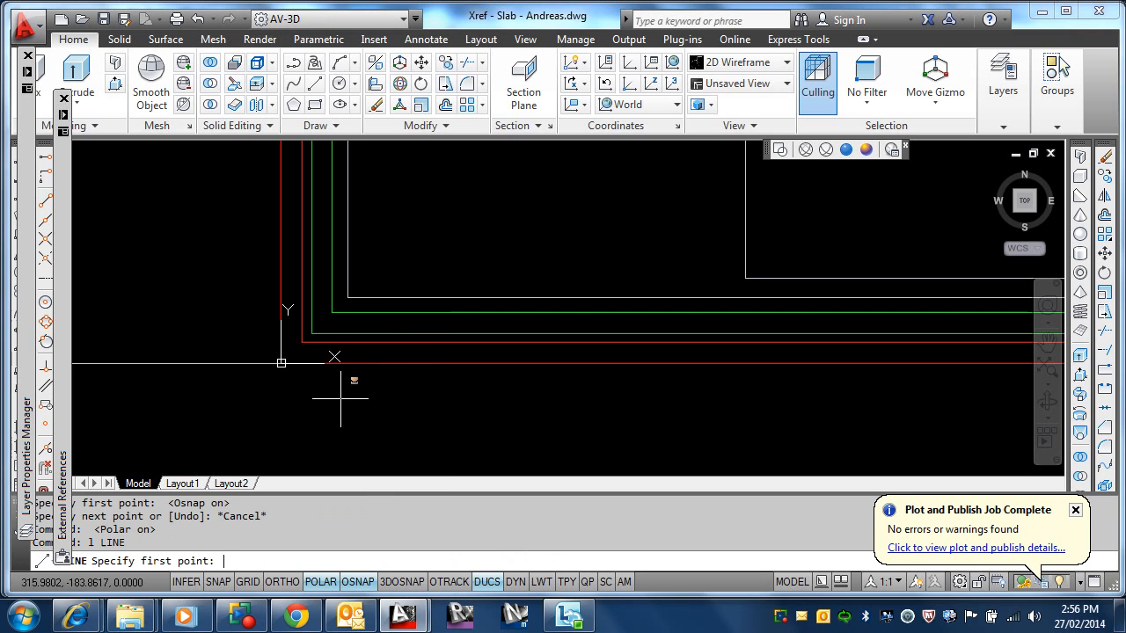
left_click(282, 363)
scroll(448, 211, "down", 4)
middle_click_drag(450, 211, 356, 441)
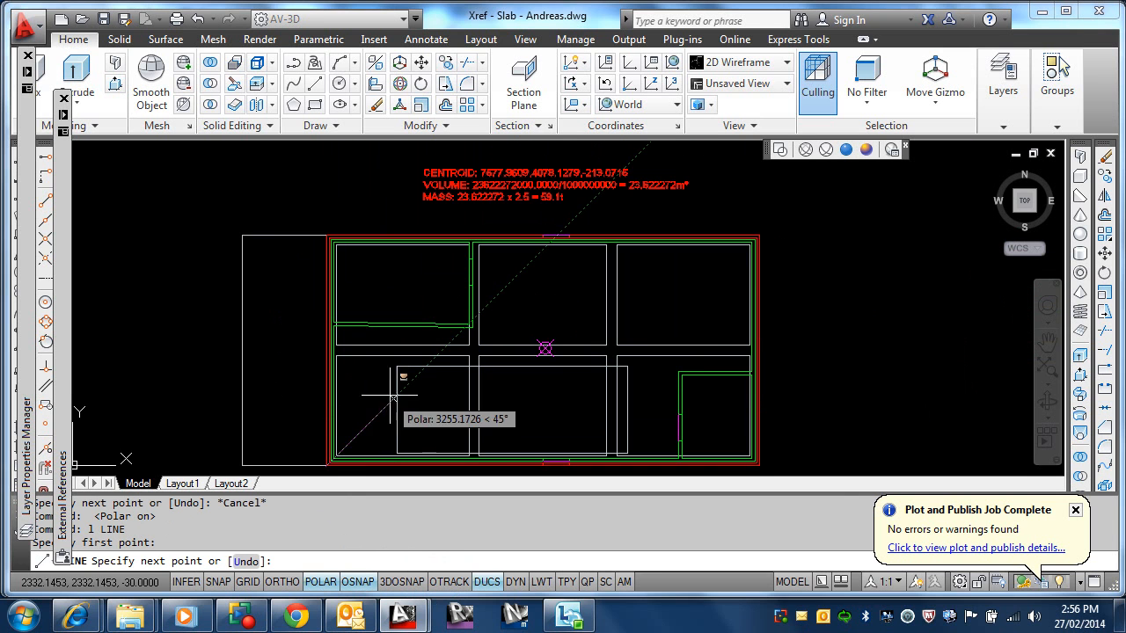
left_click(501, 289)
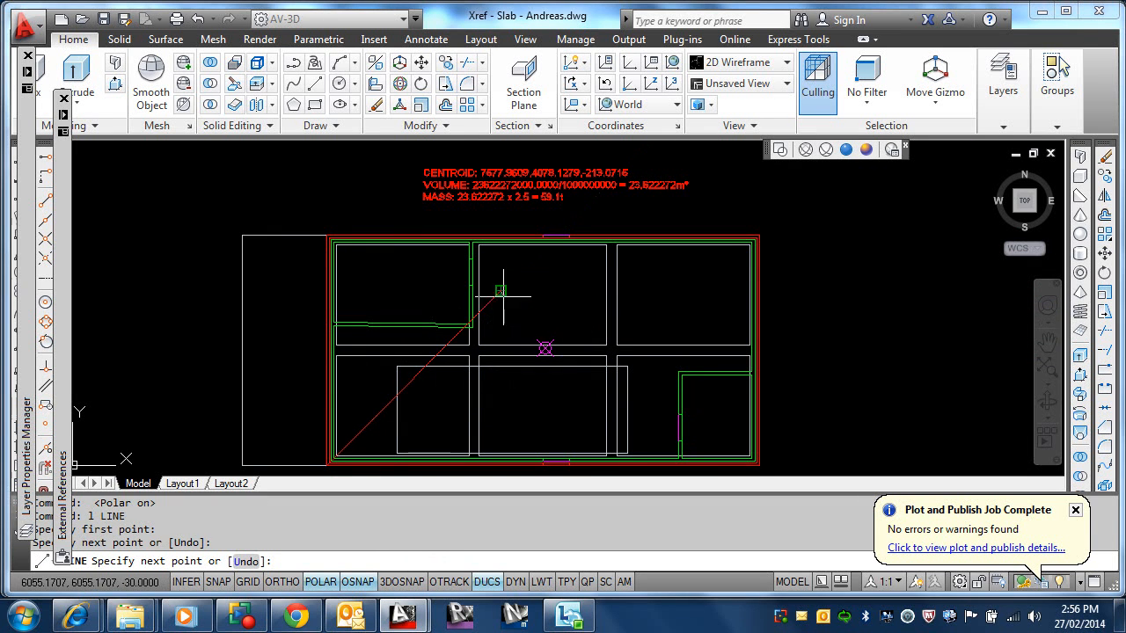
key("Escape")
- Draw a 45° roof line from the building's outer upper-left corner inward to about 6427, 1573
key("Return")
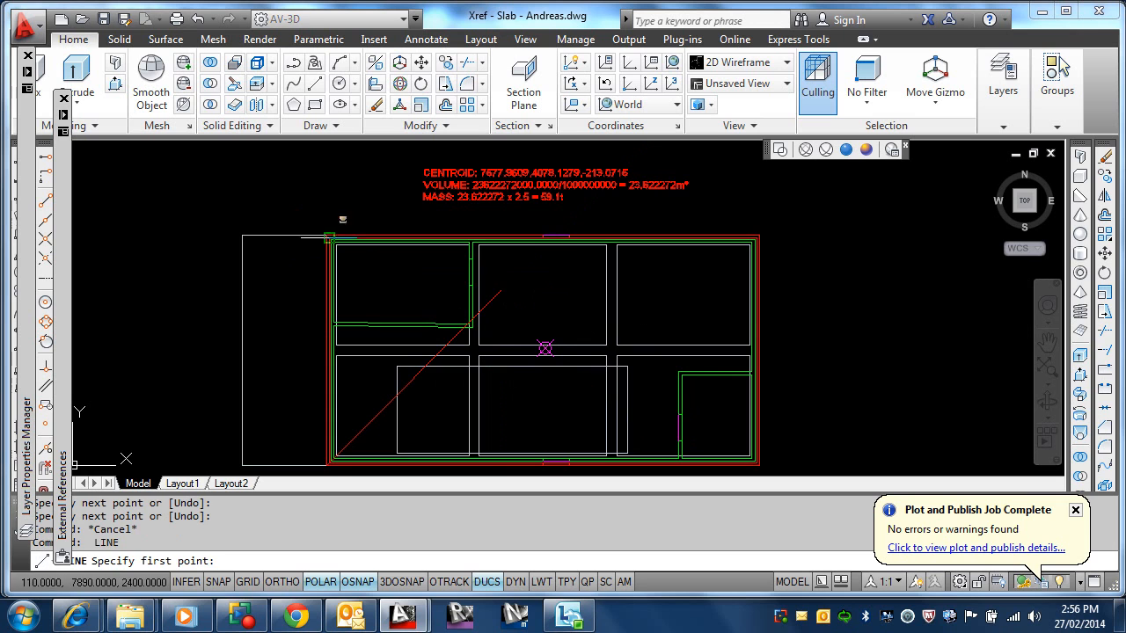
scroll(332, 230, "up", 3)
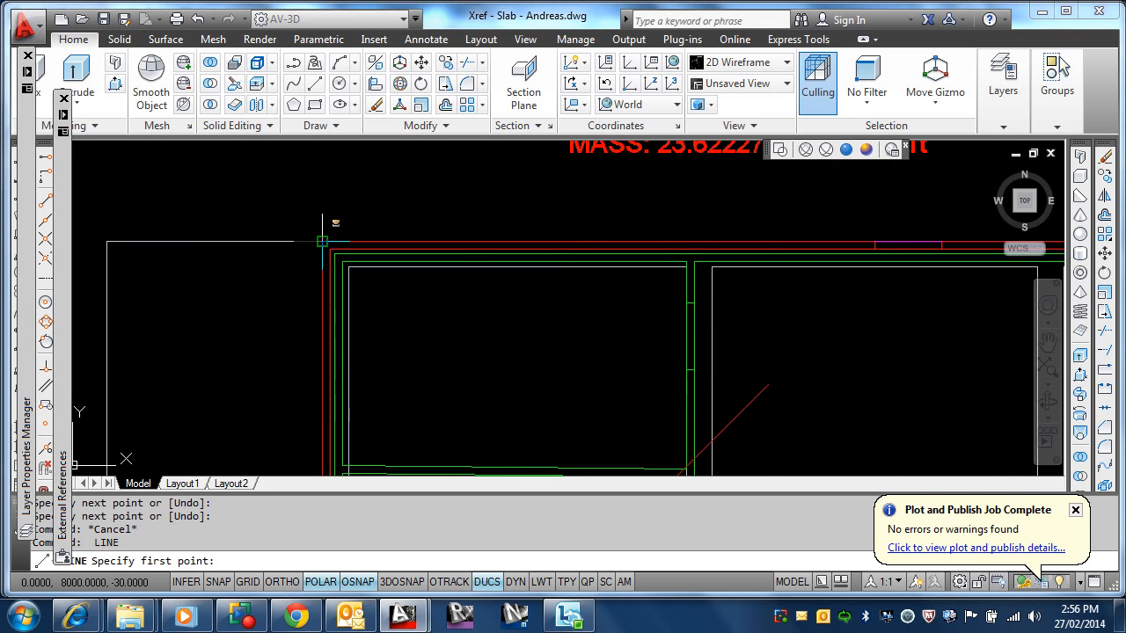
left_click(323, 241)
scroll(372, 291, "down", 3)
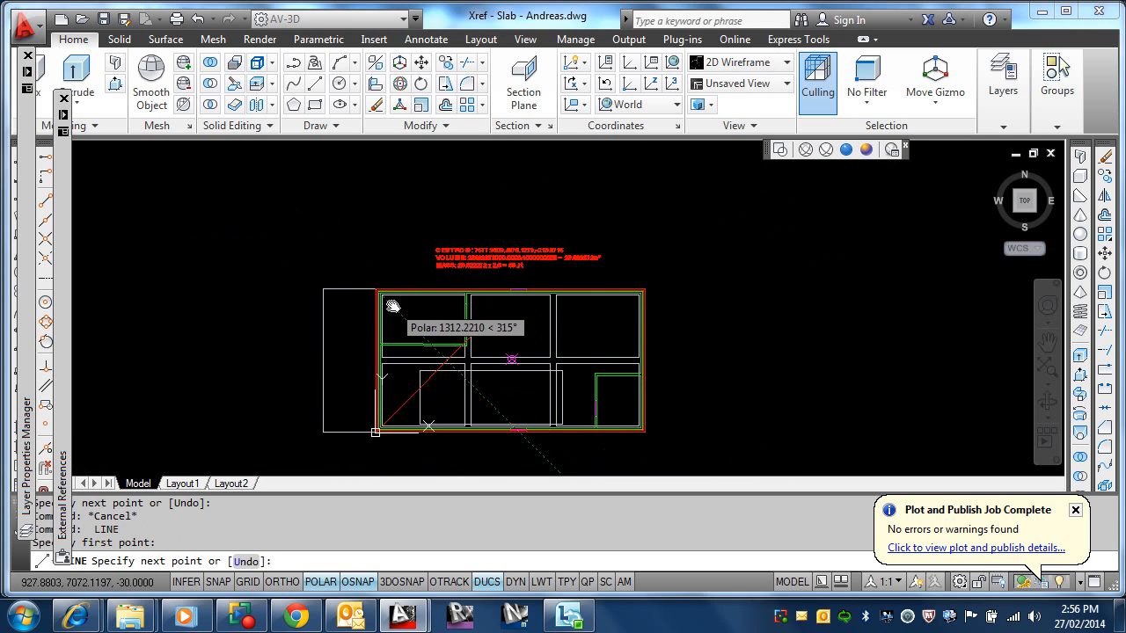
middle_click_drag(389, 302, 386, 224)
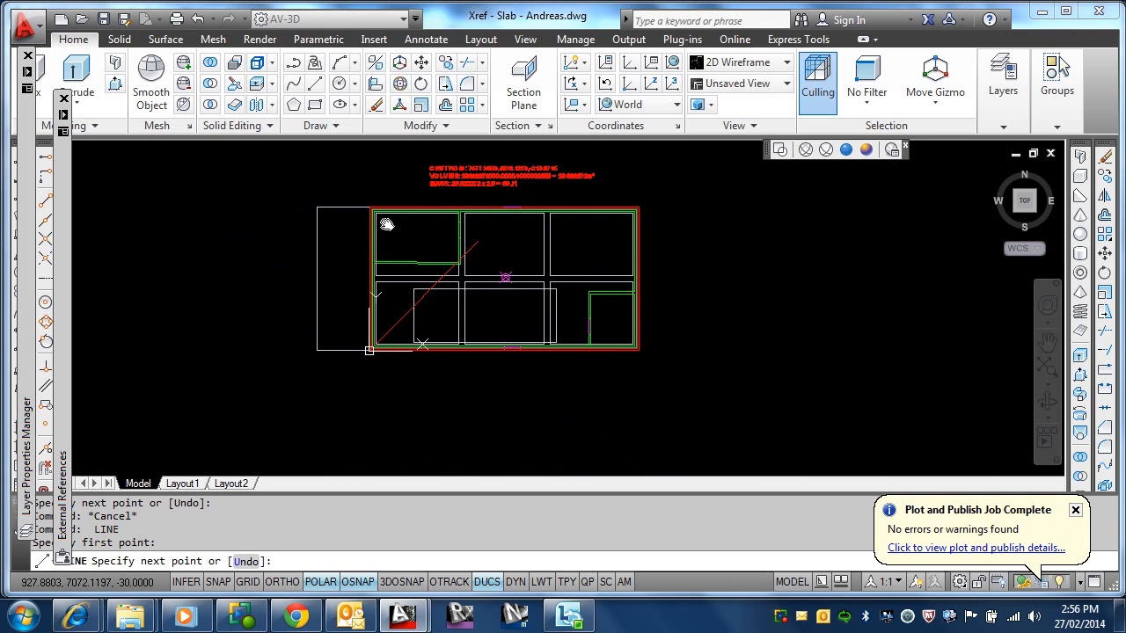
left_click(484, 323)
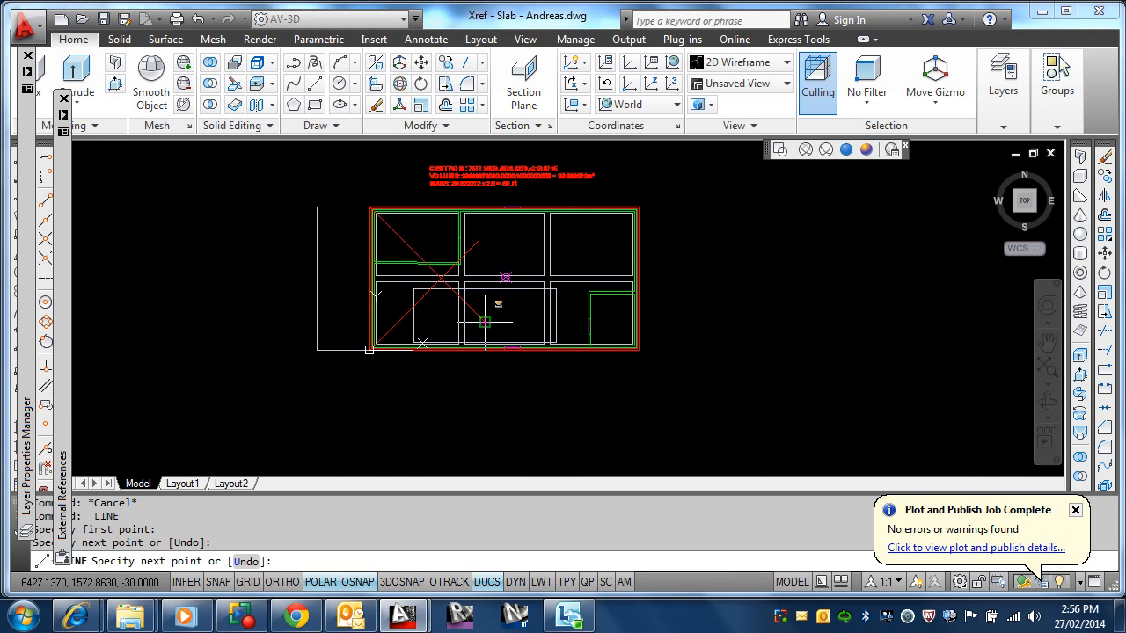
key("Escape")
- In top view, draw a short 45° roof line inward from the building's outer lower-right corner
middle_click_drag(504, 293, 510, 202, "shift")
scroll(432, 259, "up", 3)
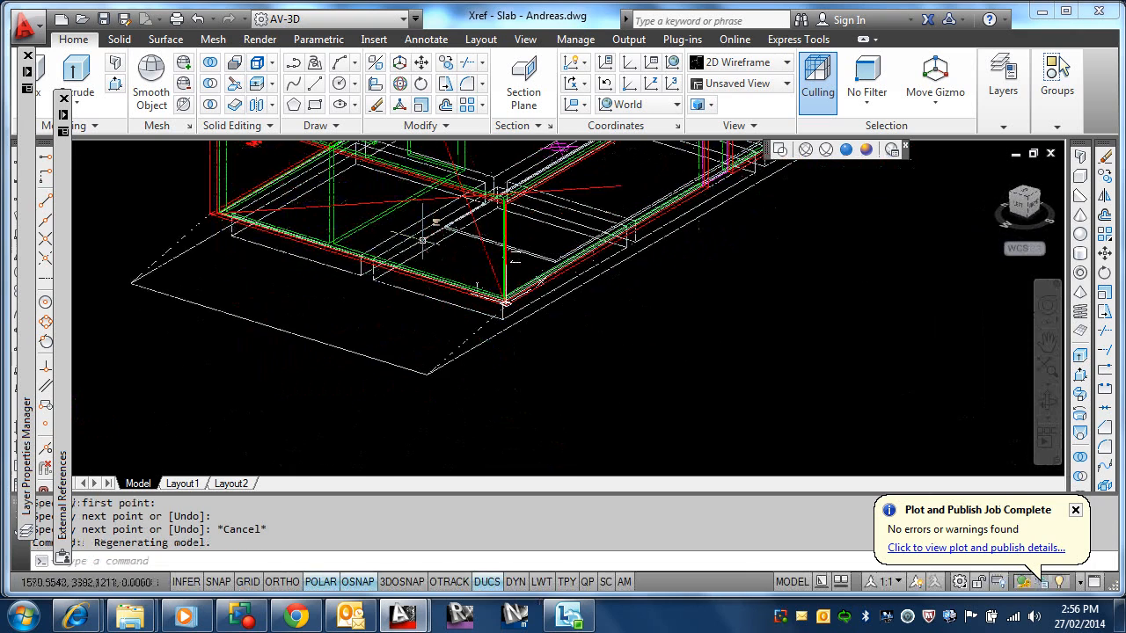
scroll(484, 310, "down", 6)
left_click(1025, 201)
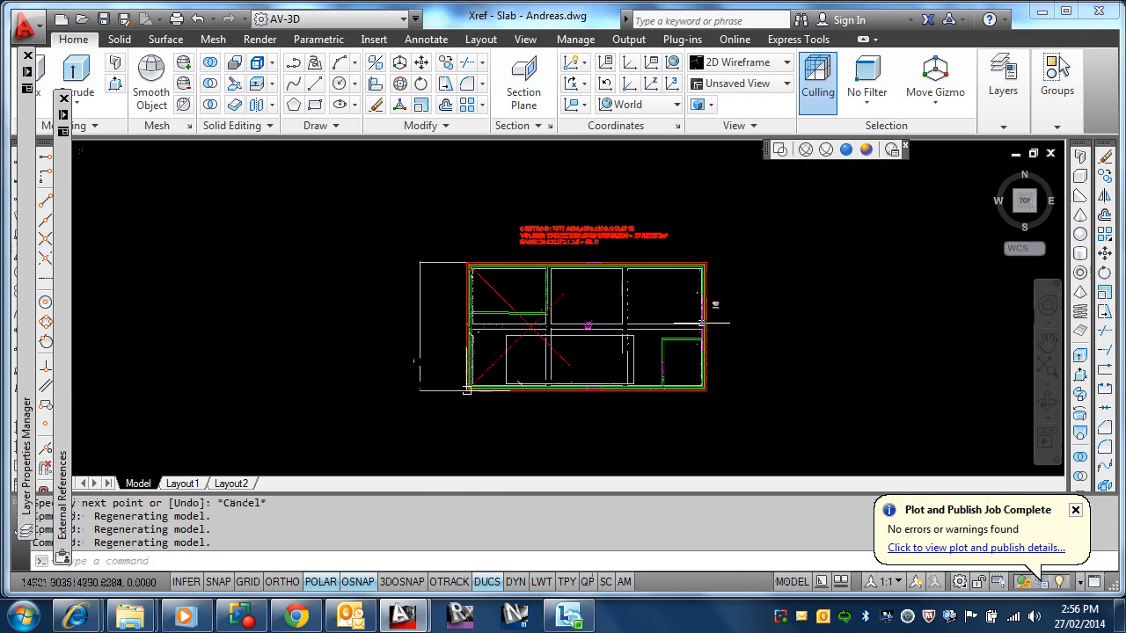
scroll(558, 294, "up", 6)
type("l")
key("Return")
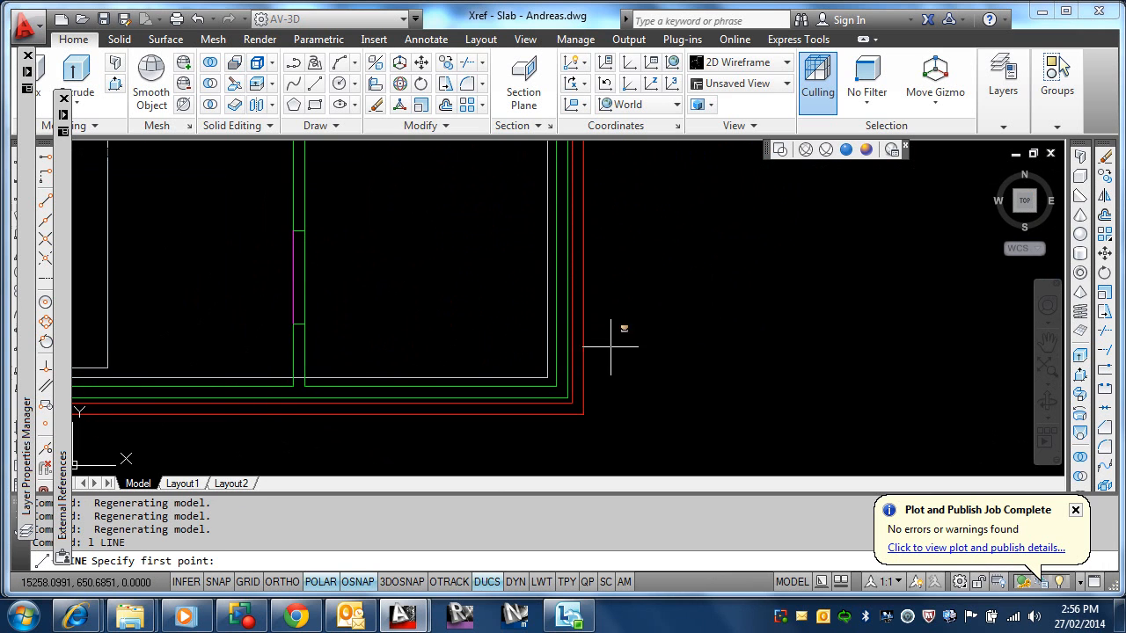
left_click(583, 413)
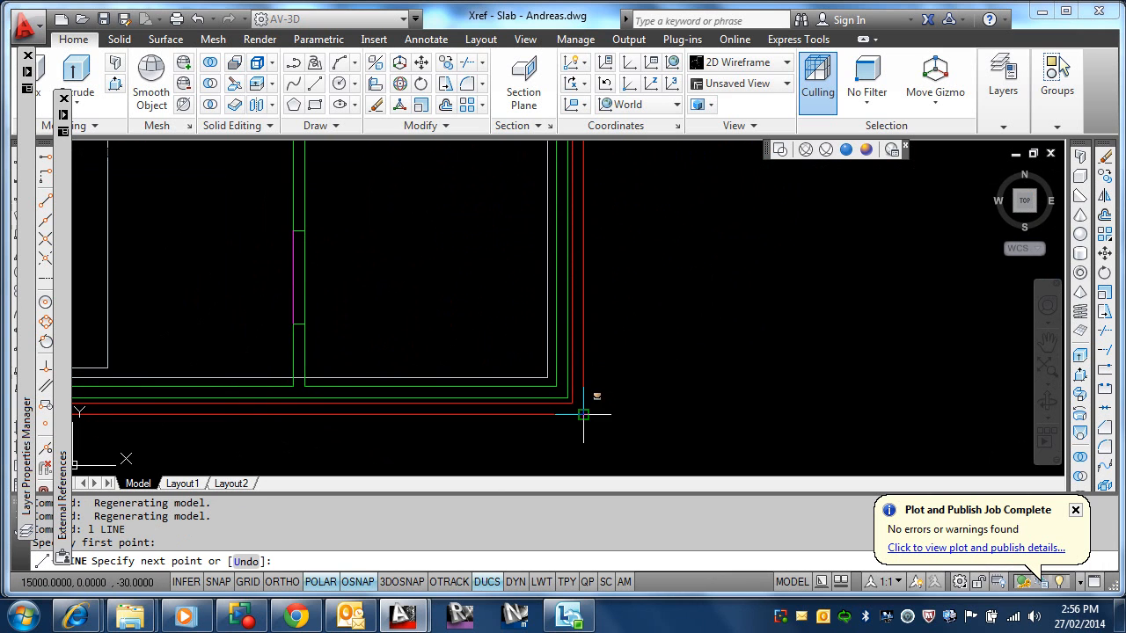
left_click(404, 236)
key("Return")
- Draw a 45° roof line inward from the building's outer upper-right corner
scroll(515, 226, "down", 6)
key("Return")
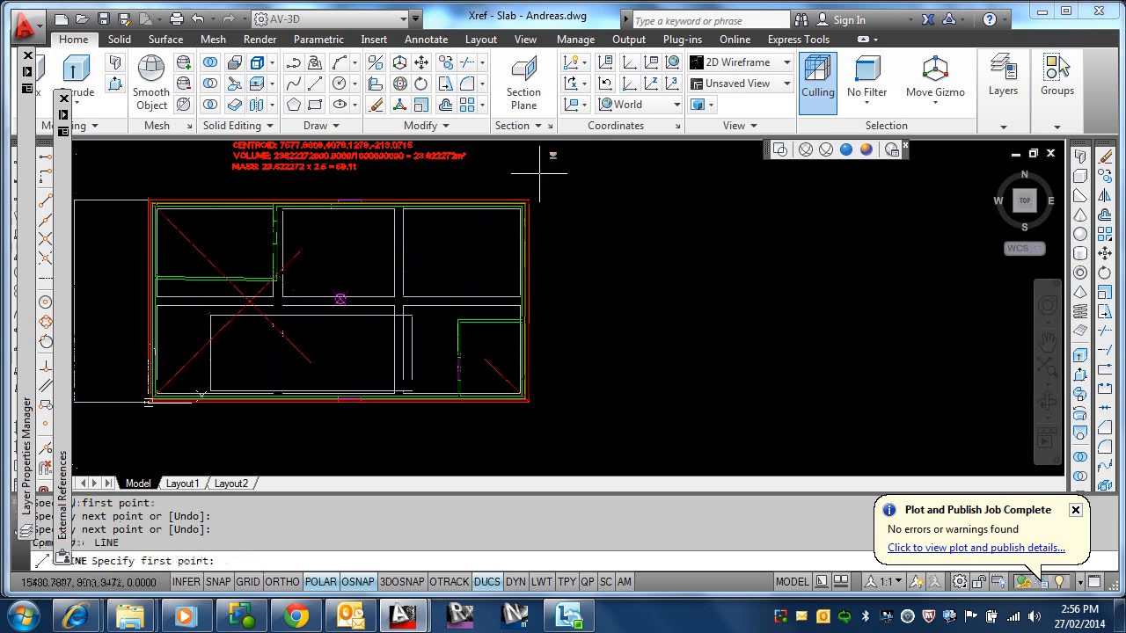
left_click(527, 201)
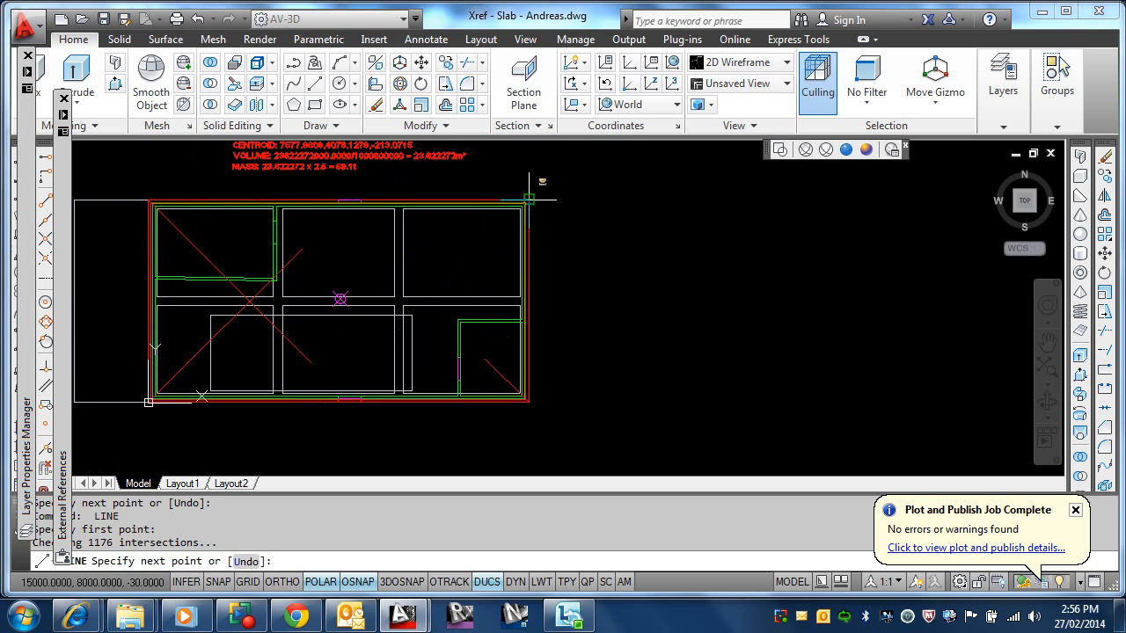
left_click(439, 288)
key("Return")
- Examine in 3D how the roof lines sit at the building's right-hand corners, and return to the top view
scroll(473, 302, "down", 2)
middle_click_drag(478, 301, 489, 186, "shift")
scroll(499, 348, "up", 6)
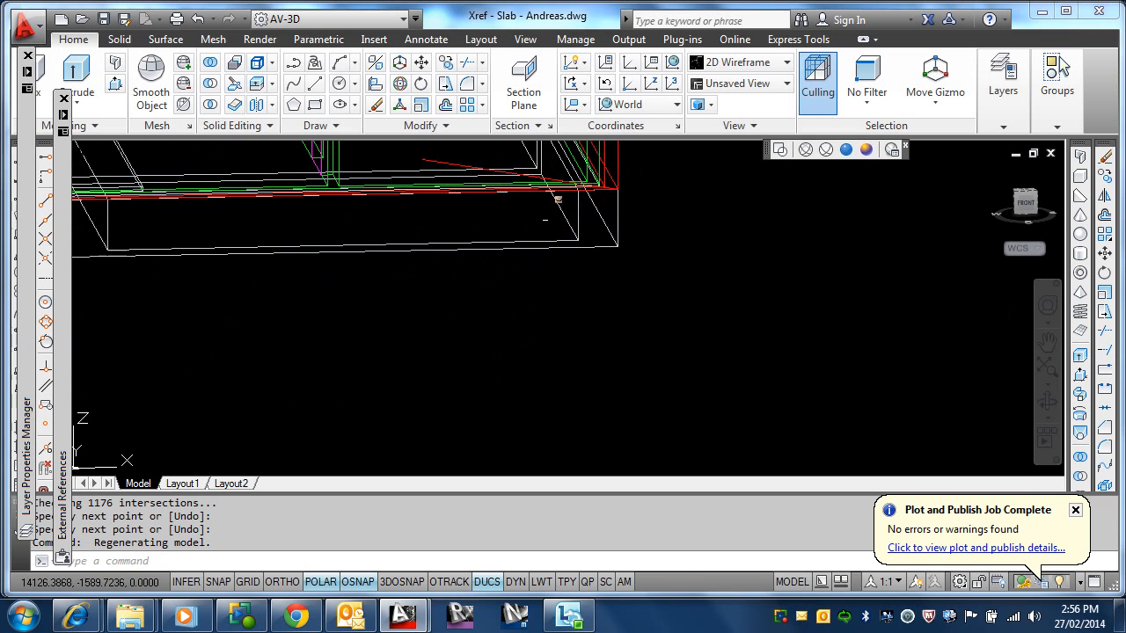
middle_click_drag(545, 220, 537, 440)
scroll(541, 418, "up", 3)
scroll(540, 385, "down", 2)
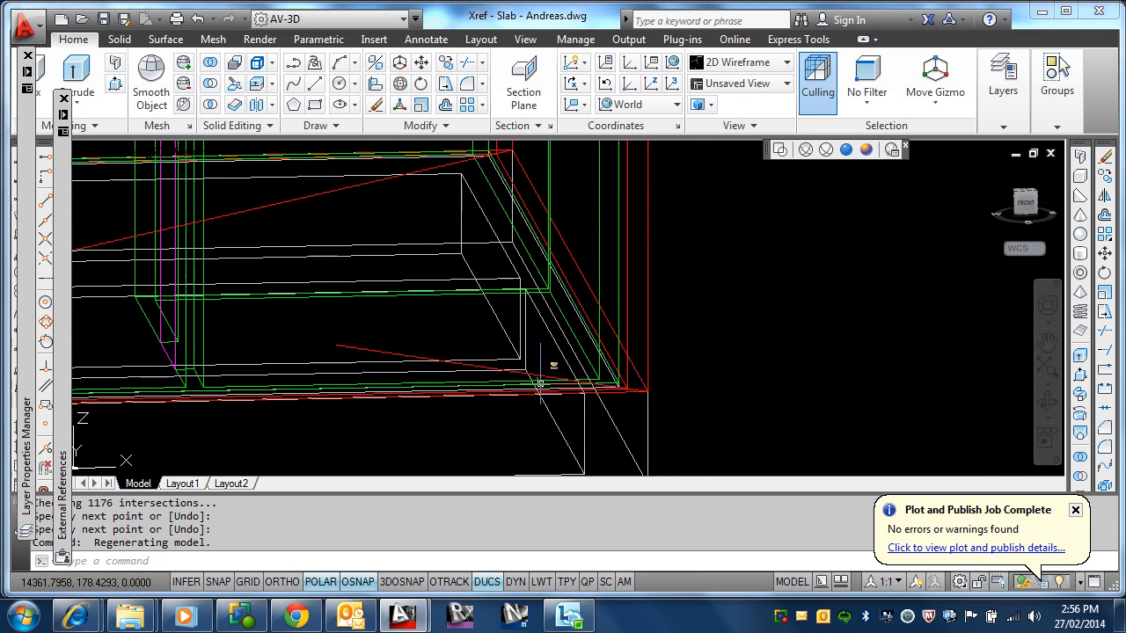
scroll(540, 332, "down", 2)
middle_click_drag(540, 327, 528, 400)
scroll(521, 345, "down", 4)
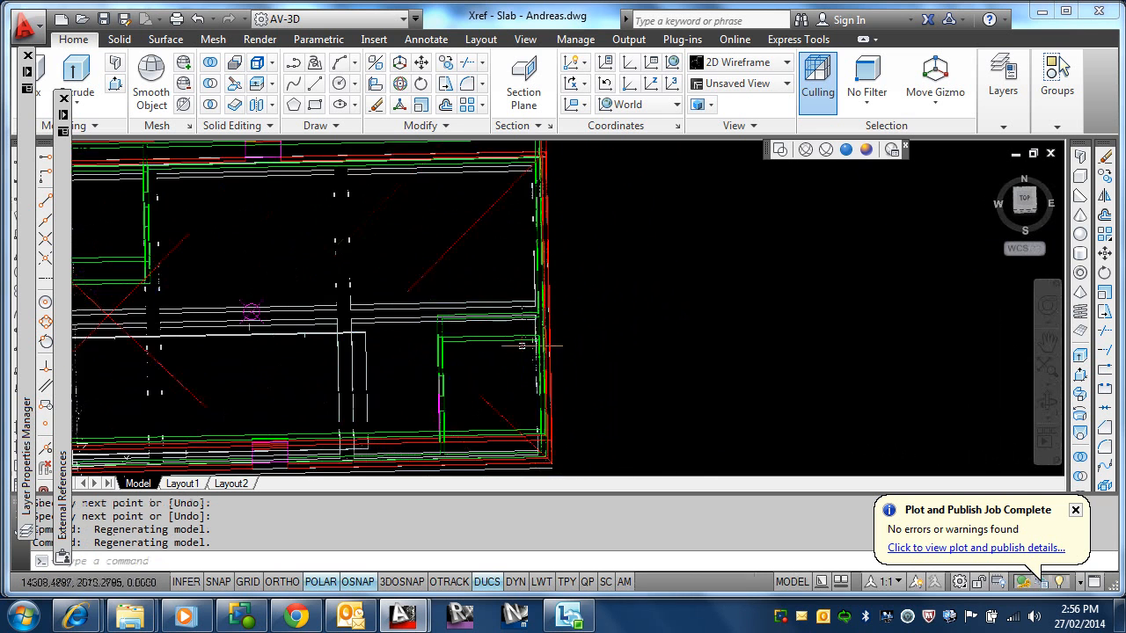
scroll(521, 346, "down", 4)
left_click(1023, 201)
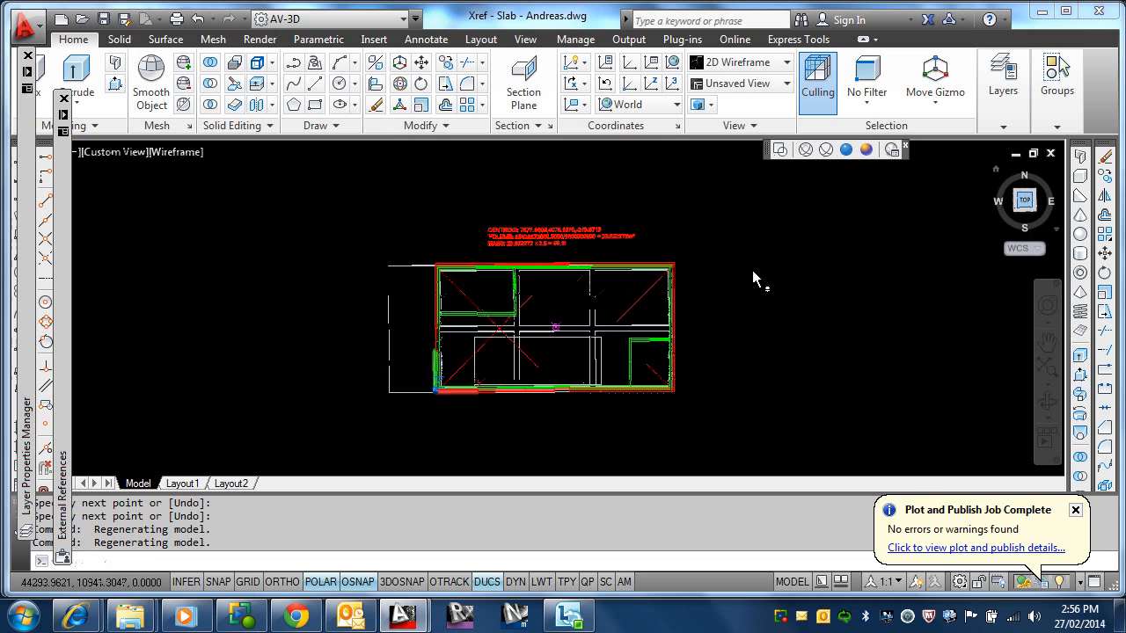
- Fillet the two right-hand 45° roof lines with radius 0 so they meet at a point
scroll(653, 322, "up", 6)
scroll(620, 333, "down", 5)
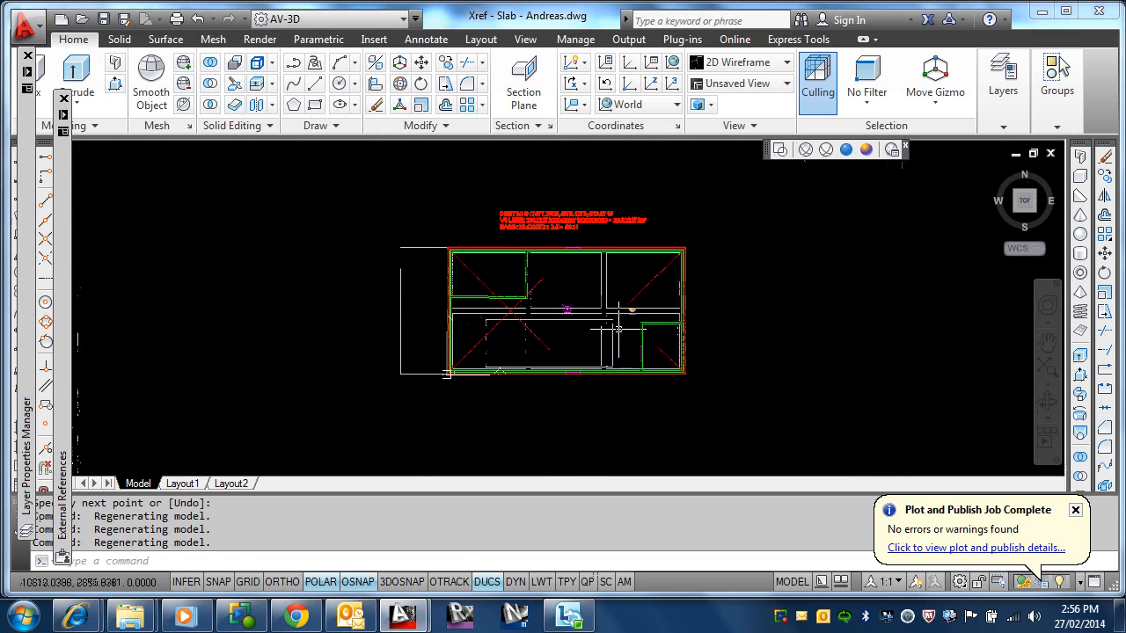
type("f")
key("Return")
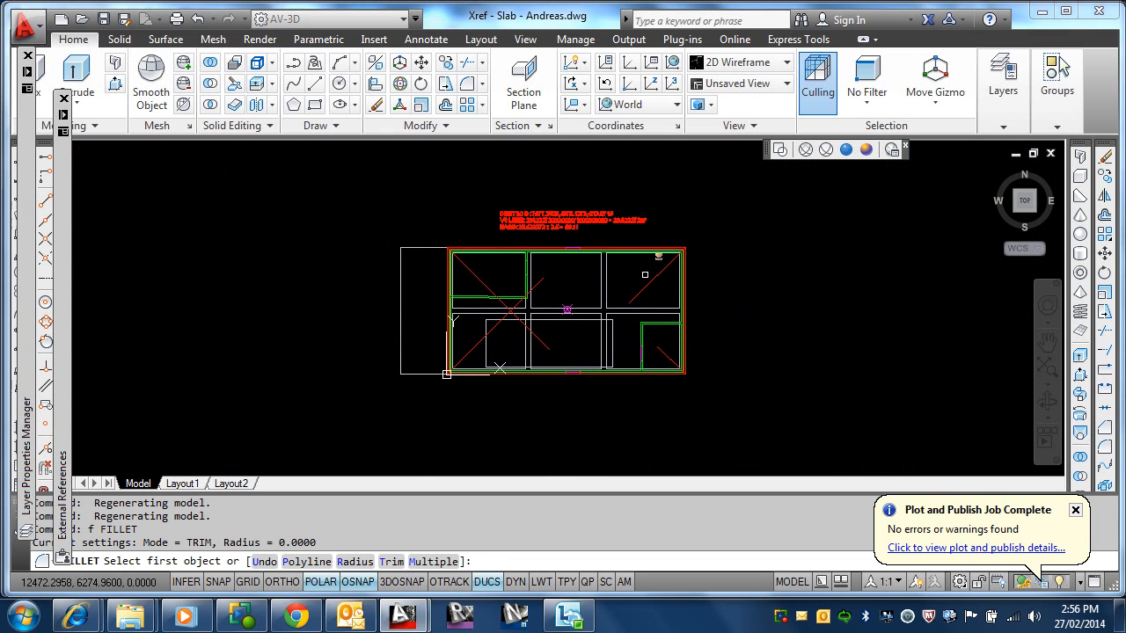
left_click(671, 348)
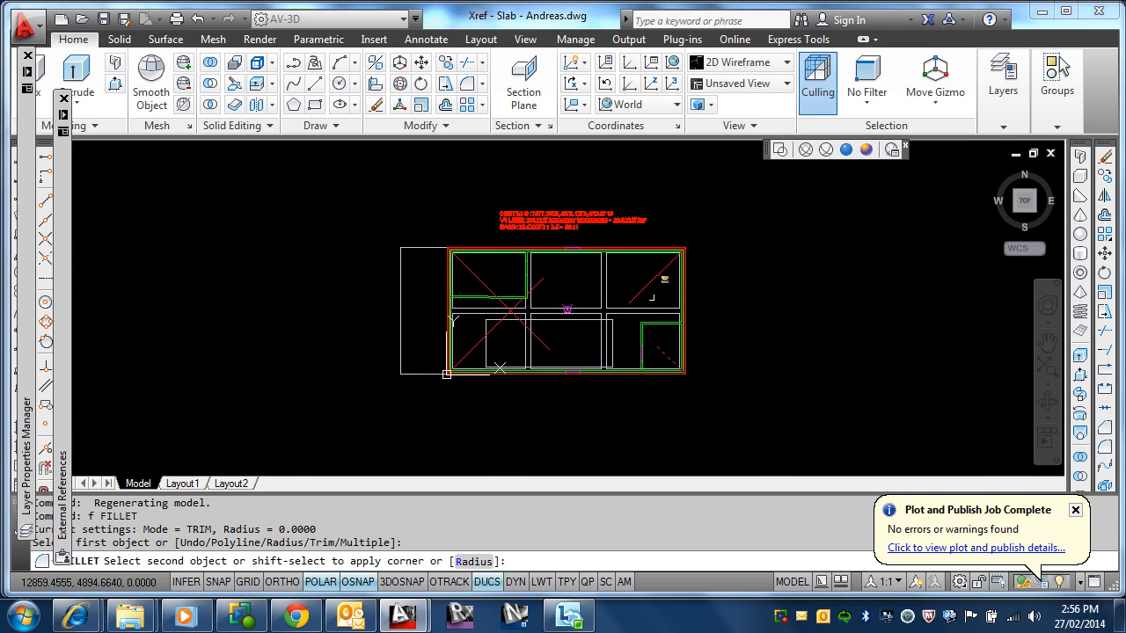
left_click(646, 287)
- Fillet the two crossing left-hand 45° roof lines with radius 0, keeping their portions toward the outer corners
key("Return")
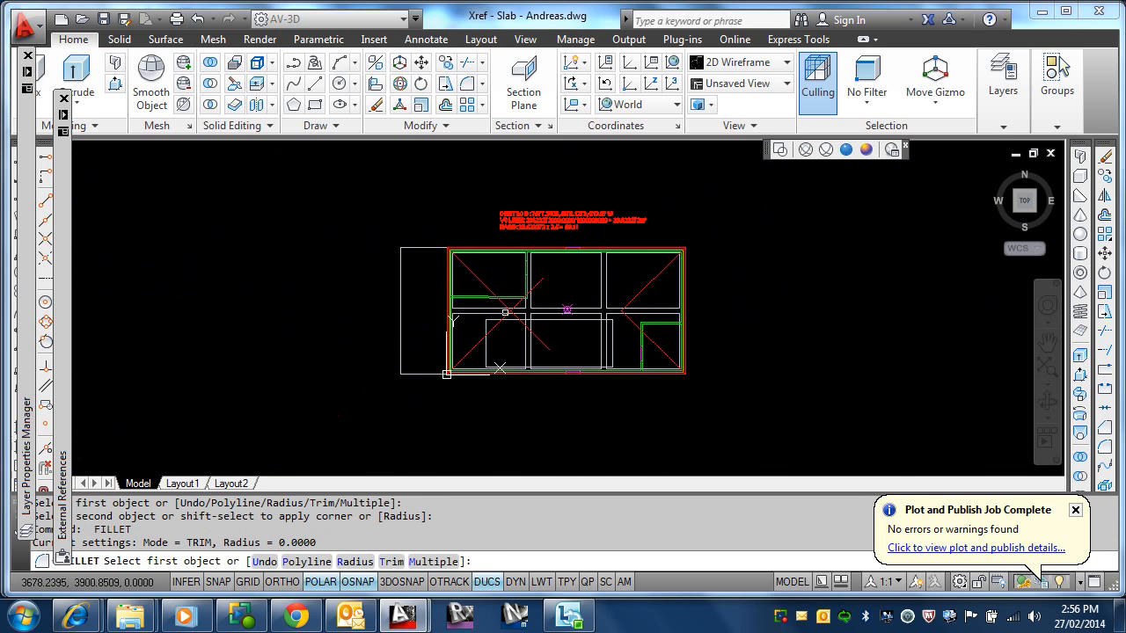
scroll(519, 330, "up", 6)
left_click(497, 331)
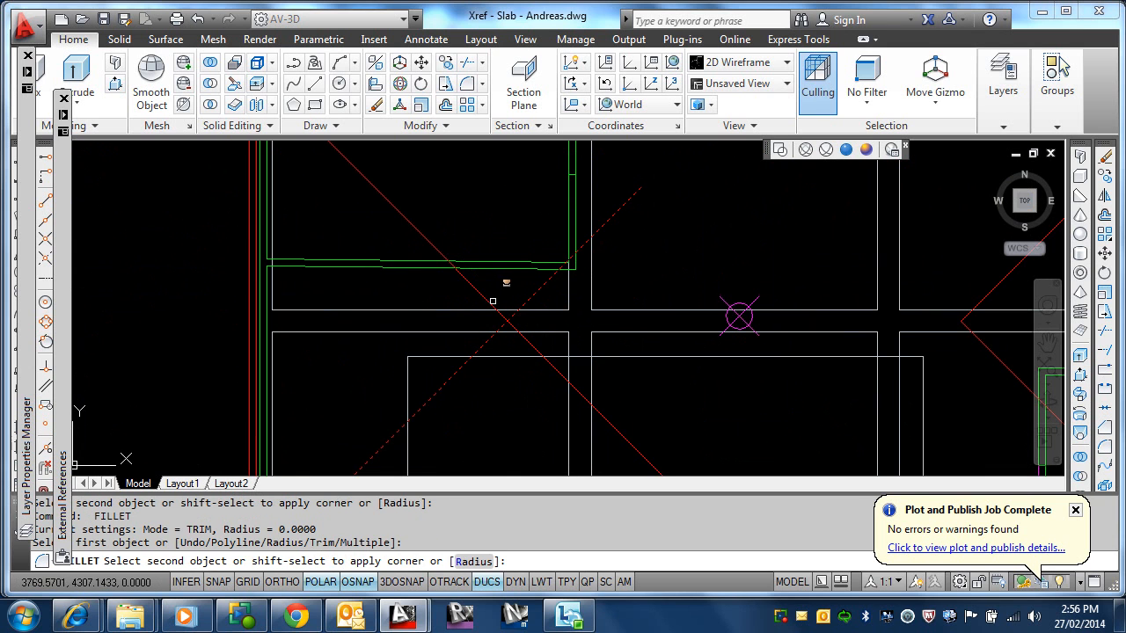
left_click(491, 300)
key("Escape")
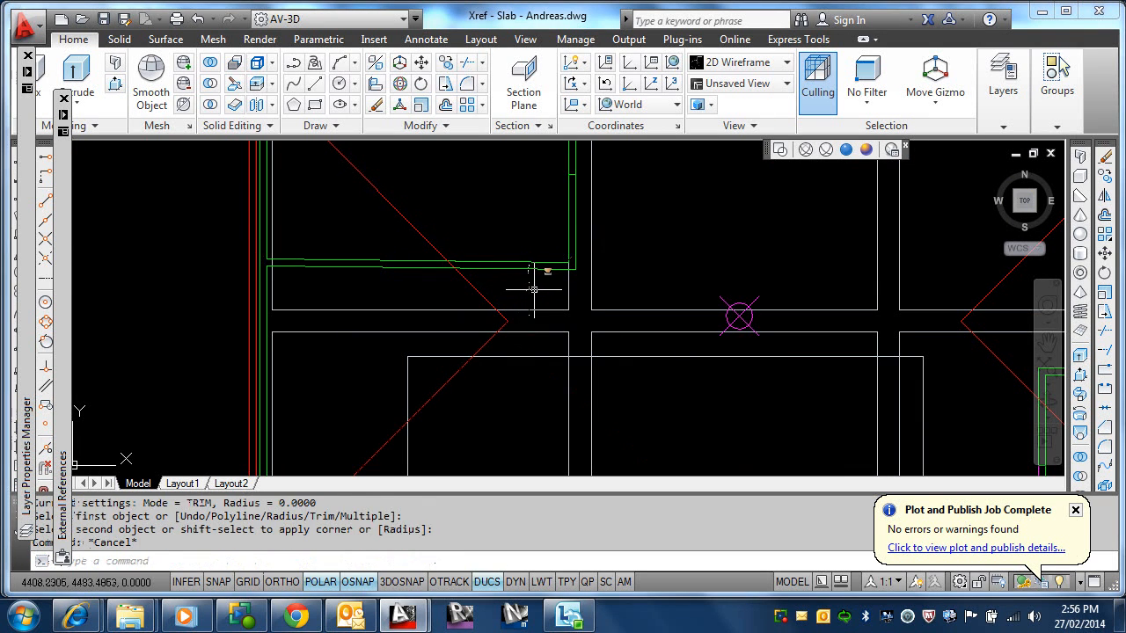
- Draw the ridge line between the meeting points of the left-hand and right-hand roof lines
type("l")
key("Return")
left_click(511, 313)
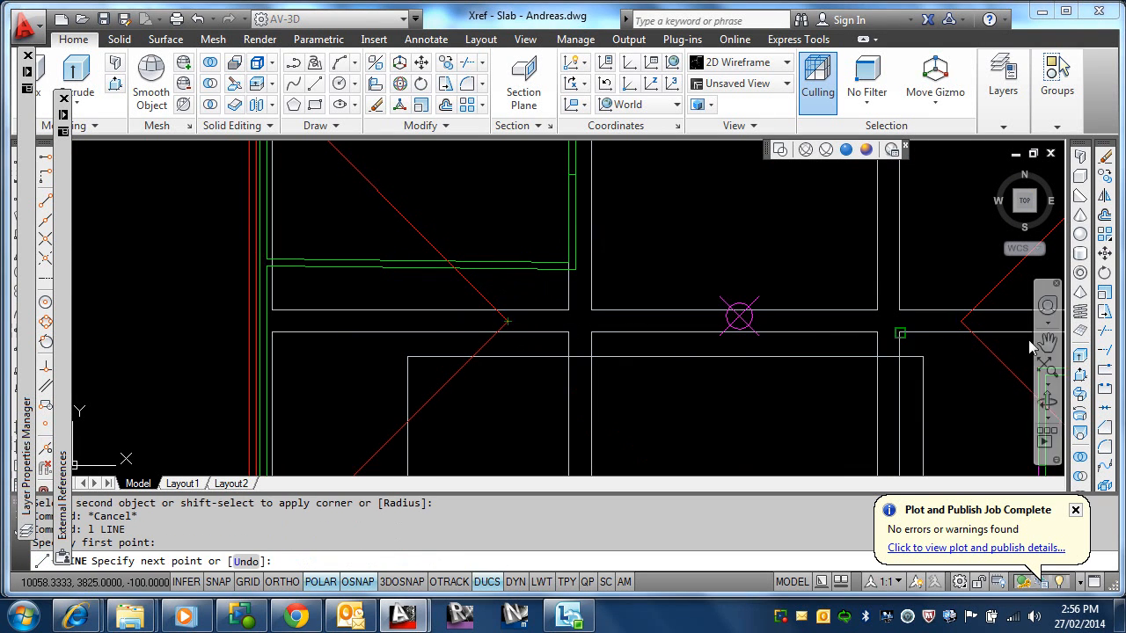
left_click(966, 322)
key("Escape")
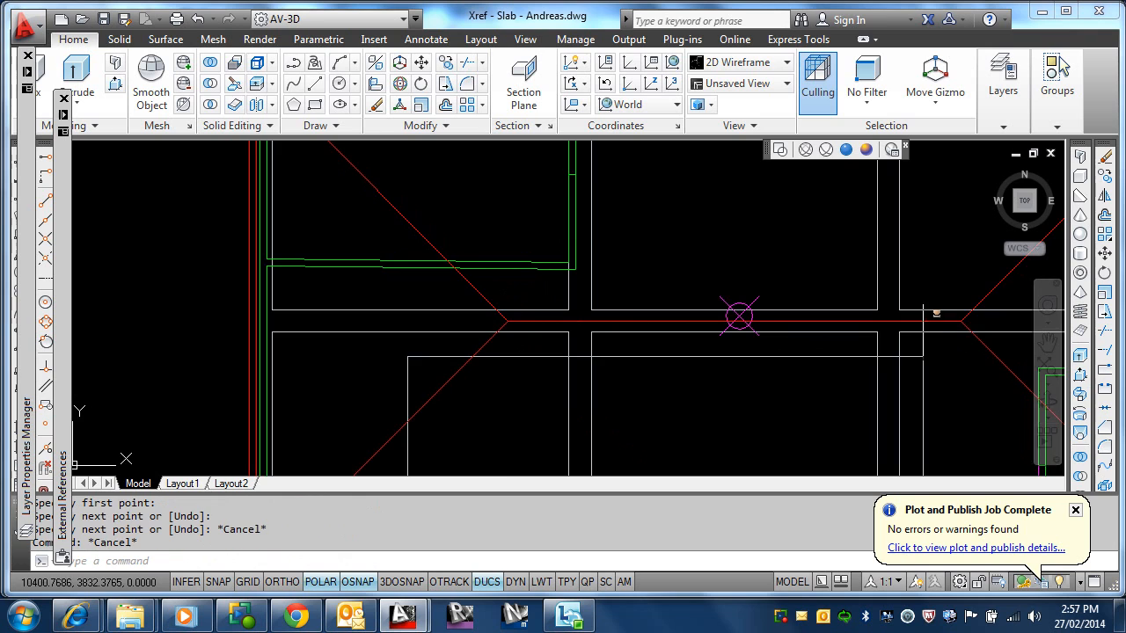
- Select the horizontal ridge line and open its properties to examine its geometry
scroll(935, 311, "down", 5)
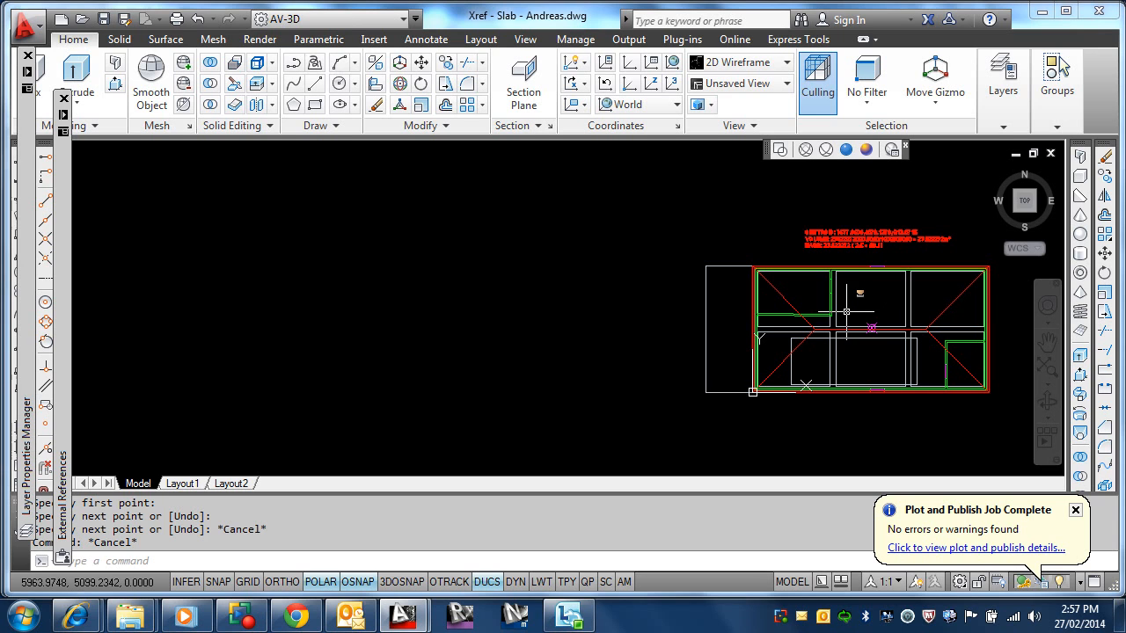
scroll(851, 319, "up", 5)
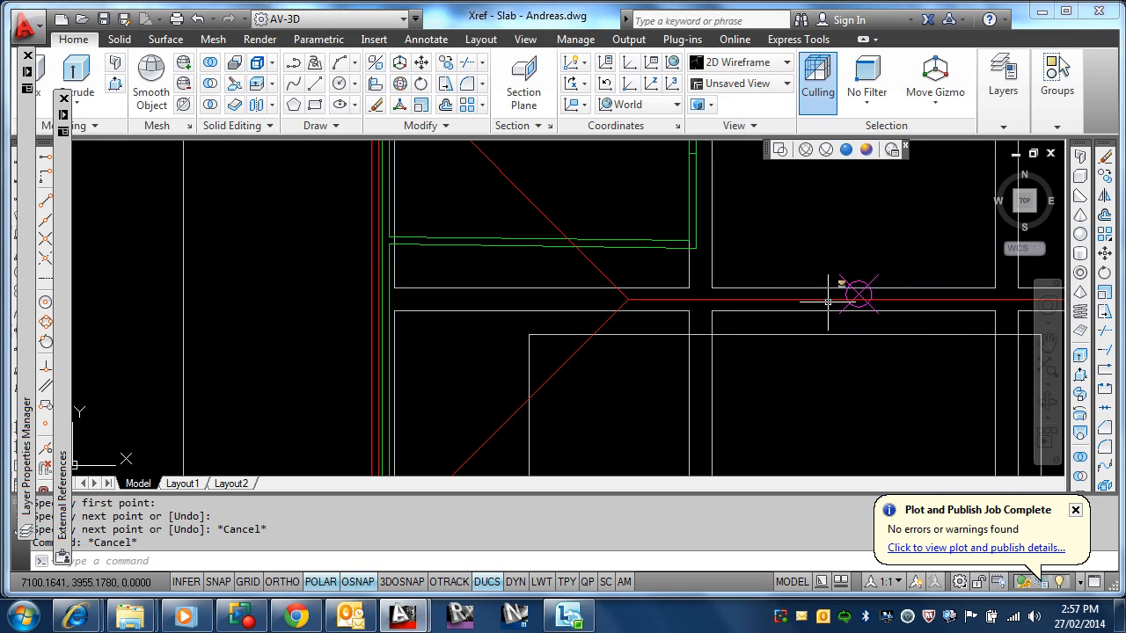
left_click(822, 300)
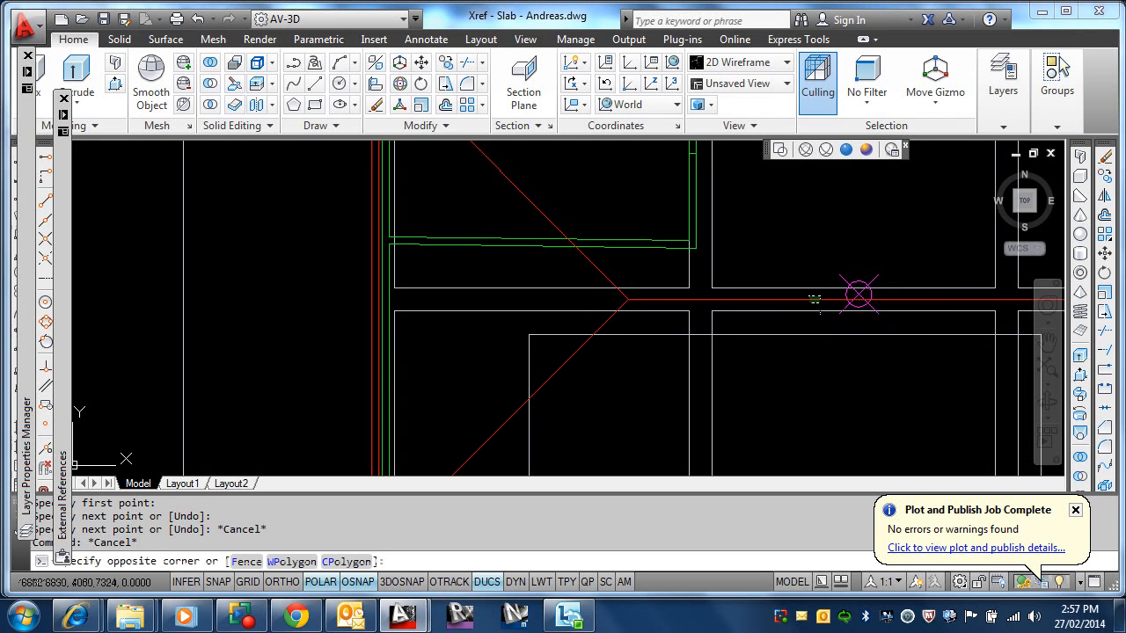
left_click(809, 297)
right_click(808, 296)
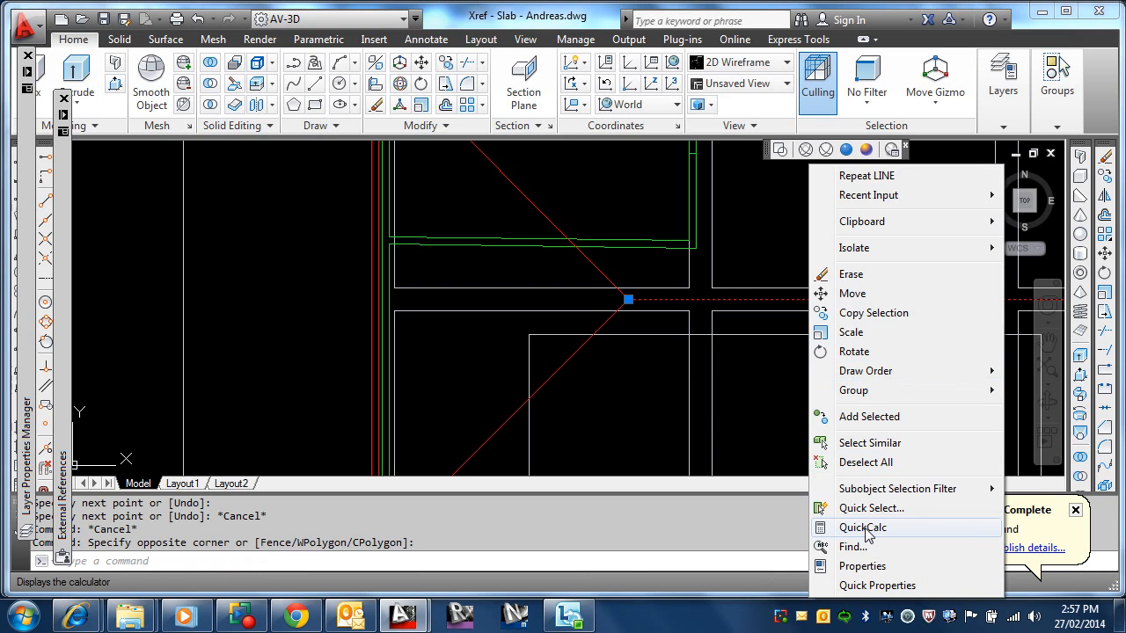
left_click(864, 568)
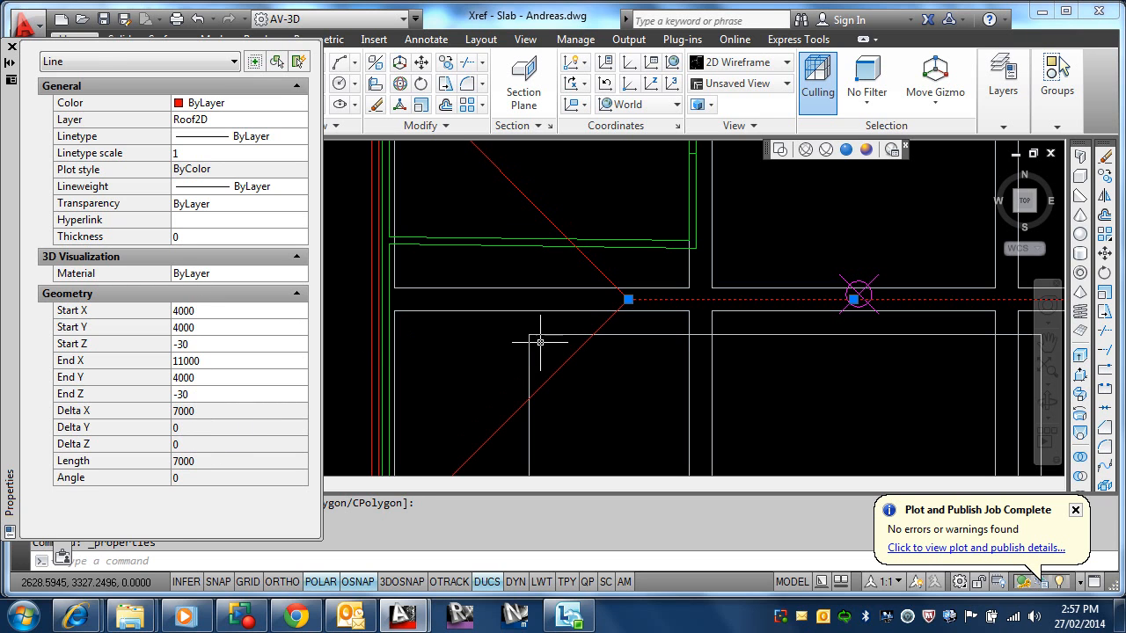
- Move the ridge line straight up in Z by 3900, using the relative displacement @0,0,3900
key("Escape")
type("m")
key("Return")
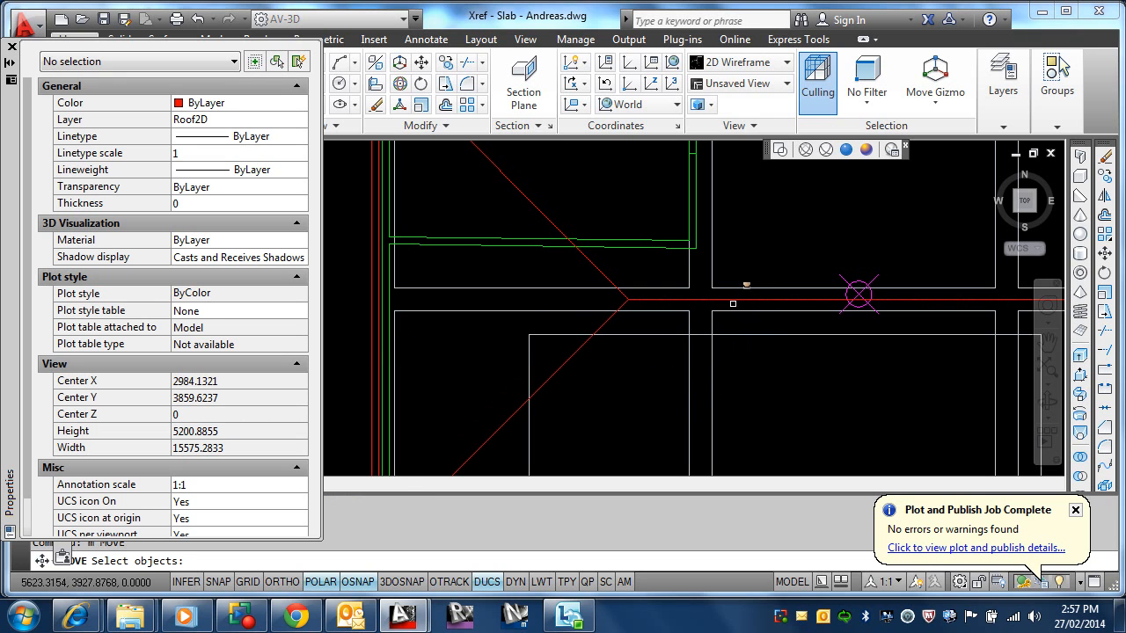
left_click(727, 299)
key("Return")
left_click(800, 395)
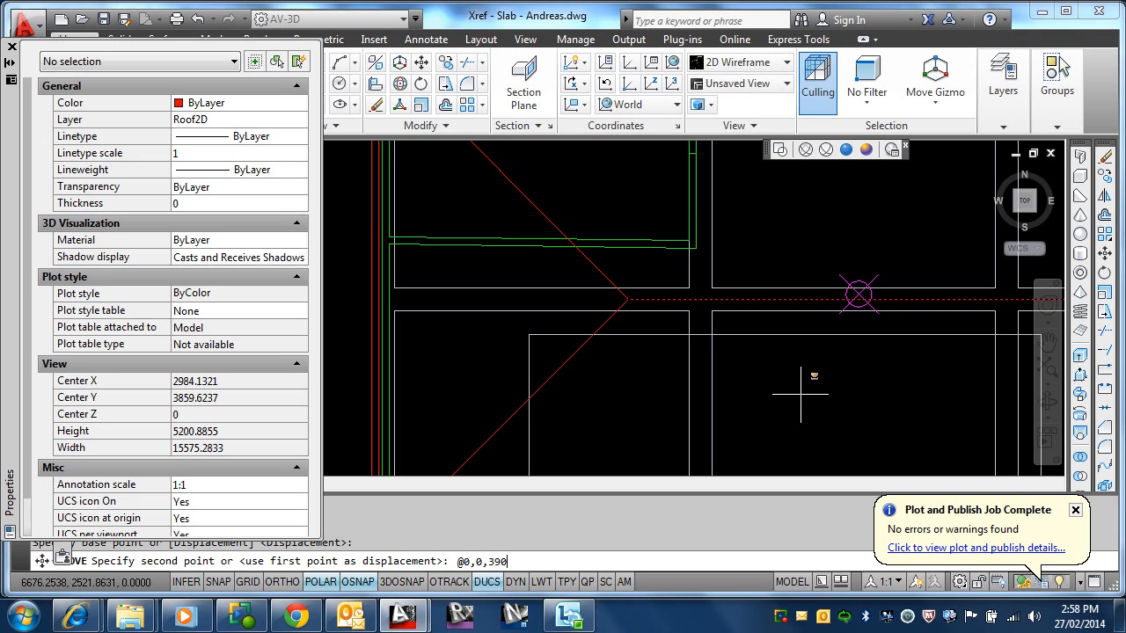
key("Return")
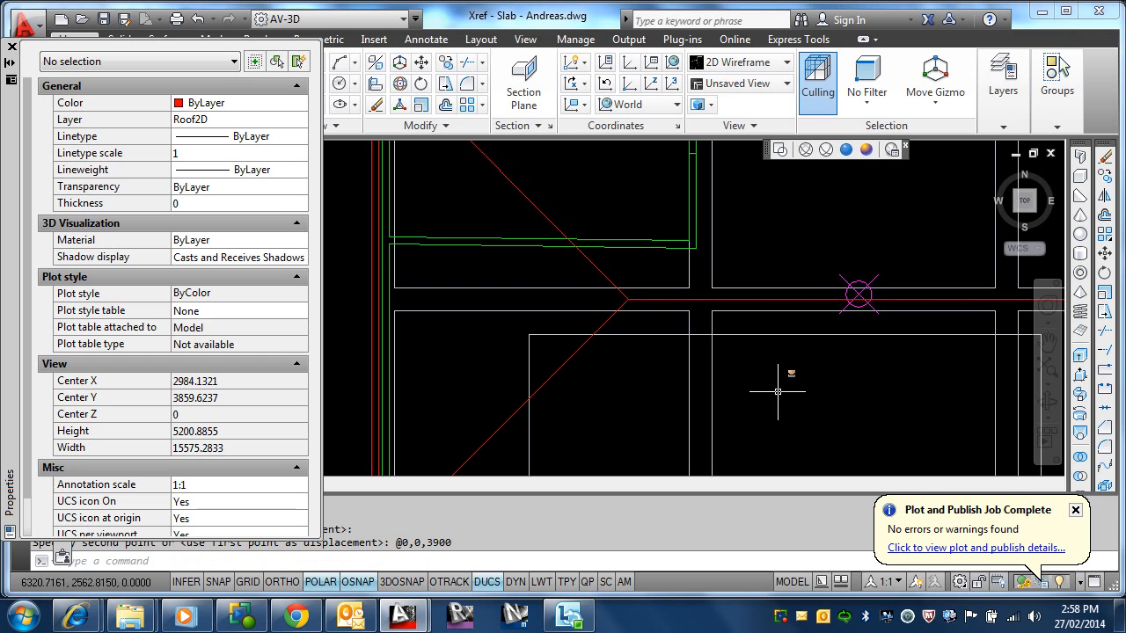
- In a 3D view, stretch the inner end of the upper-right hip line to the raised ridge's right endpoint
scroll(783, 387, "down", 5)
mouse_move(746, 367)
middle_mouse_down("shift")
mouse_move(755, 229)
mouse_move(735, 317)
mouse_move(684, 261)
mouse_move(702, 238)
mouse_move(671, 255)
middle_mouse_up("shift")
scroll(724, 330, "up", 5)
scroll(689, 257, "down", 5)
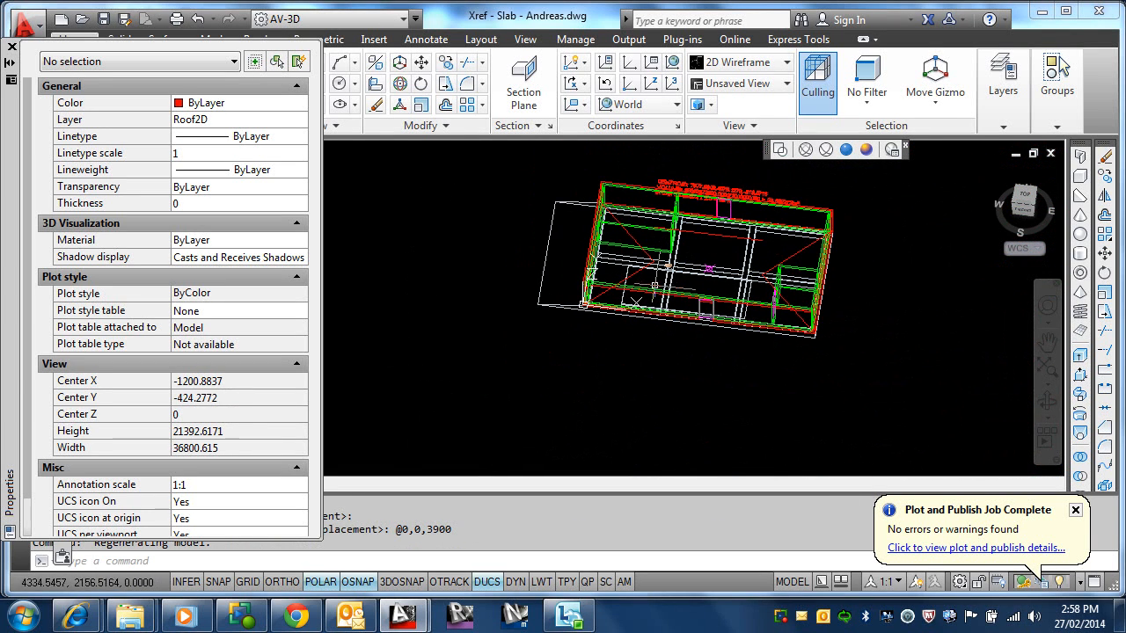
left_click(793, 253)
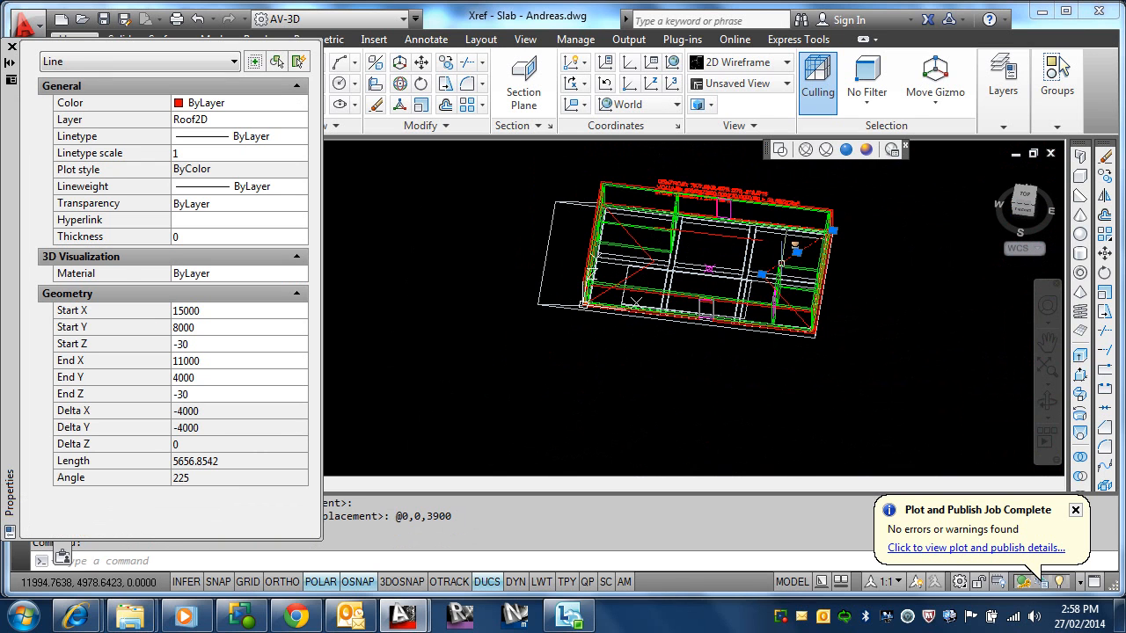
left_click(762, 275)
left_click(762, 240)
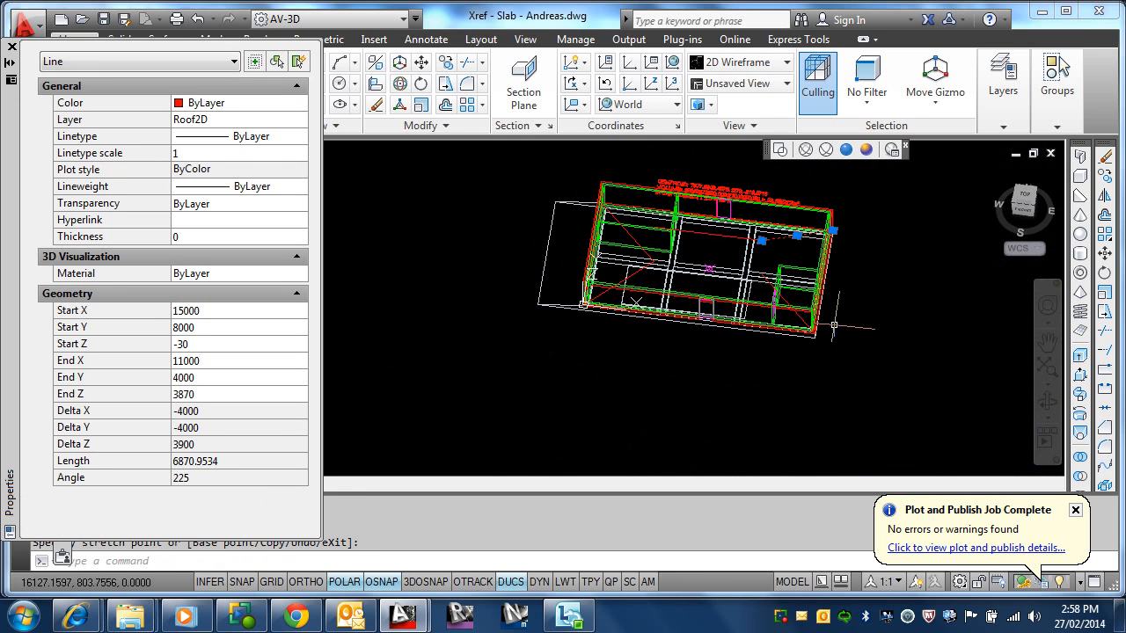
mouse_move(813, 271)
middle_mouse_down("shift")
mouse_move(807, 240)
mouse_move(811, 280)
middle_mouse_up("shift")
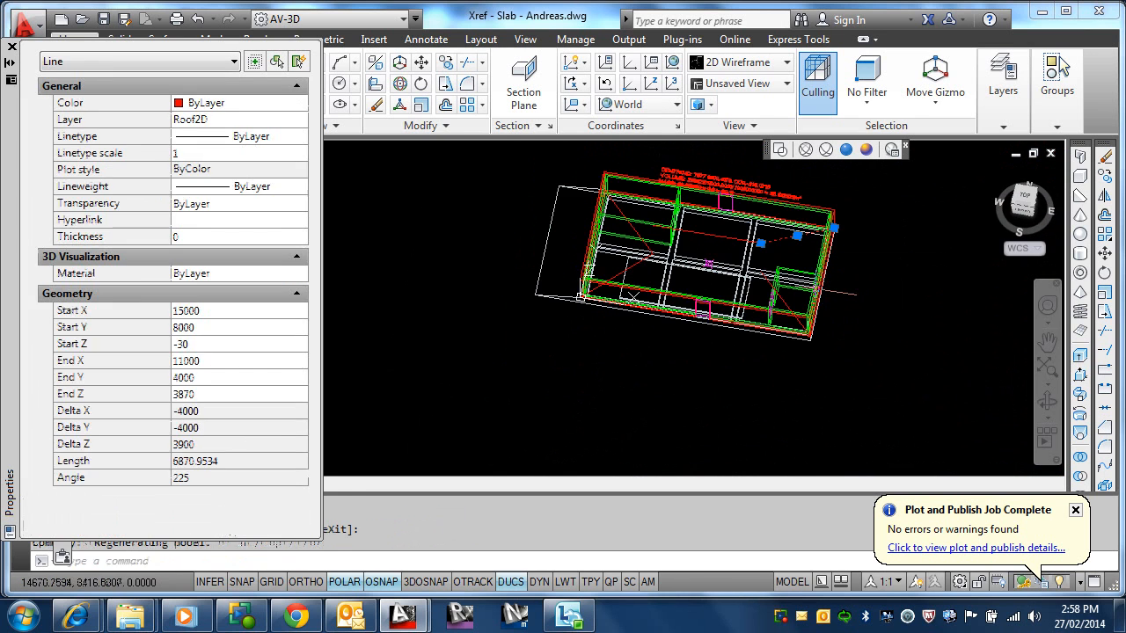
- Undo the grip stretch of the upper-right hip line
key("ctrl+z")
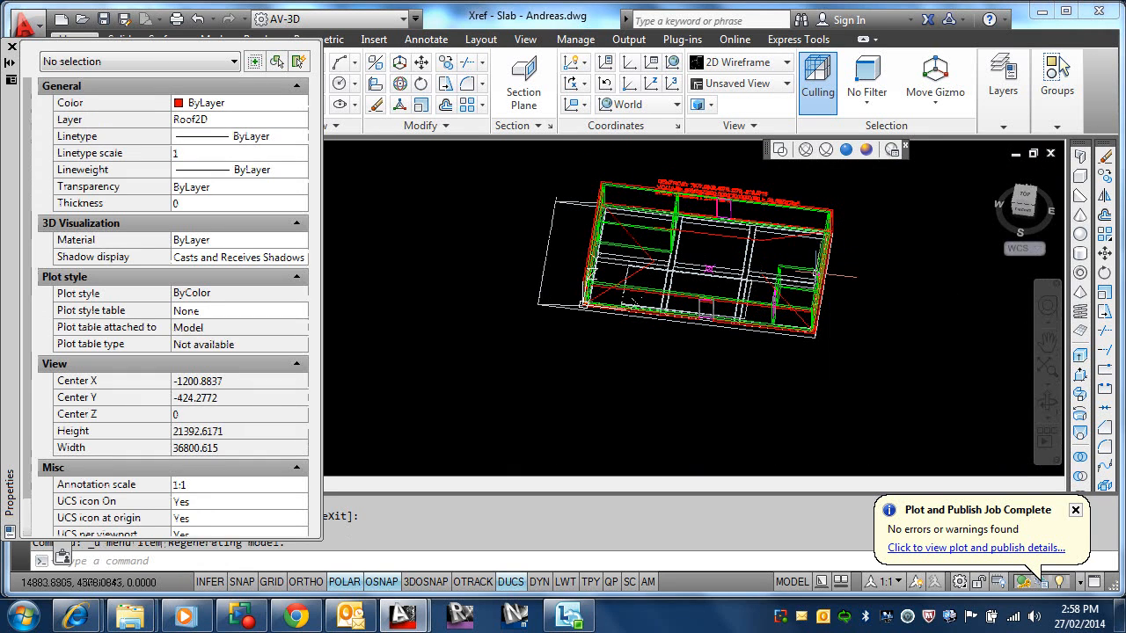
key("ctrl+z")
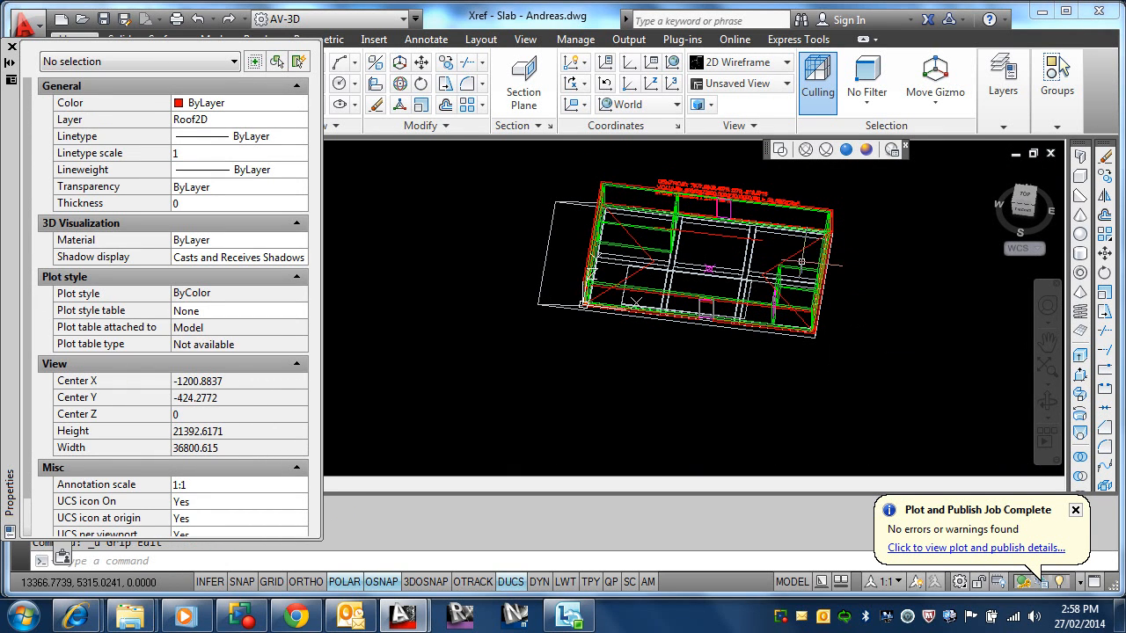
- Try to move all four hip lines straight up in Z by 3900, using the relative displacement @0,0,3900
type("m")
key("Return")
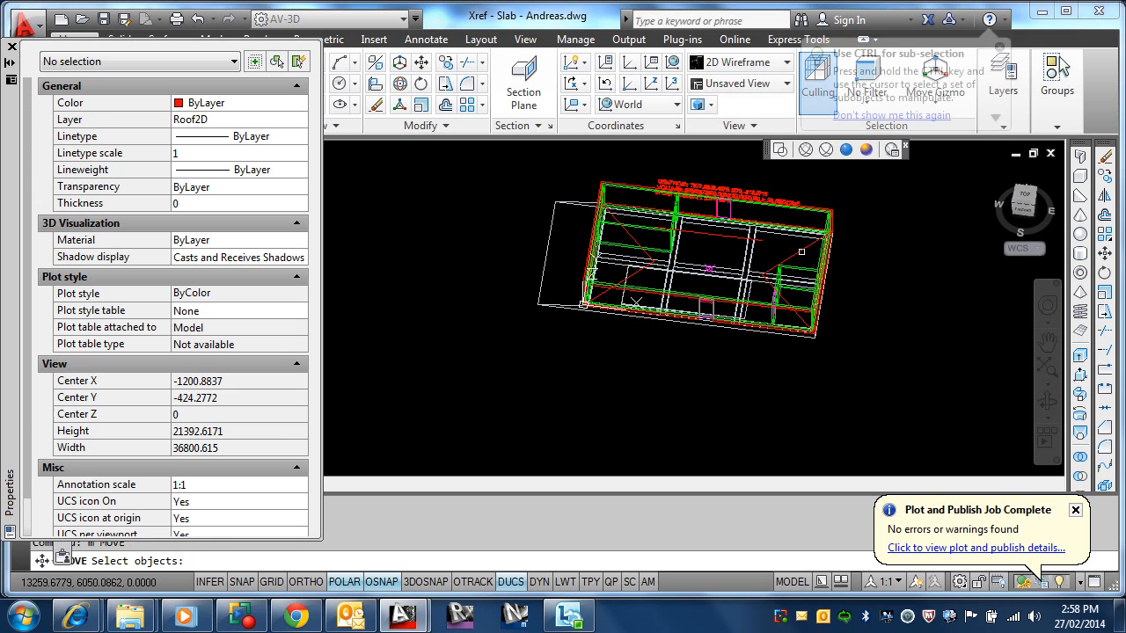
scroll(788, 298, "up", 4)
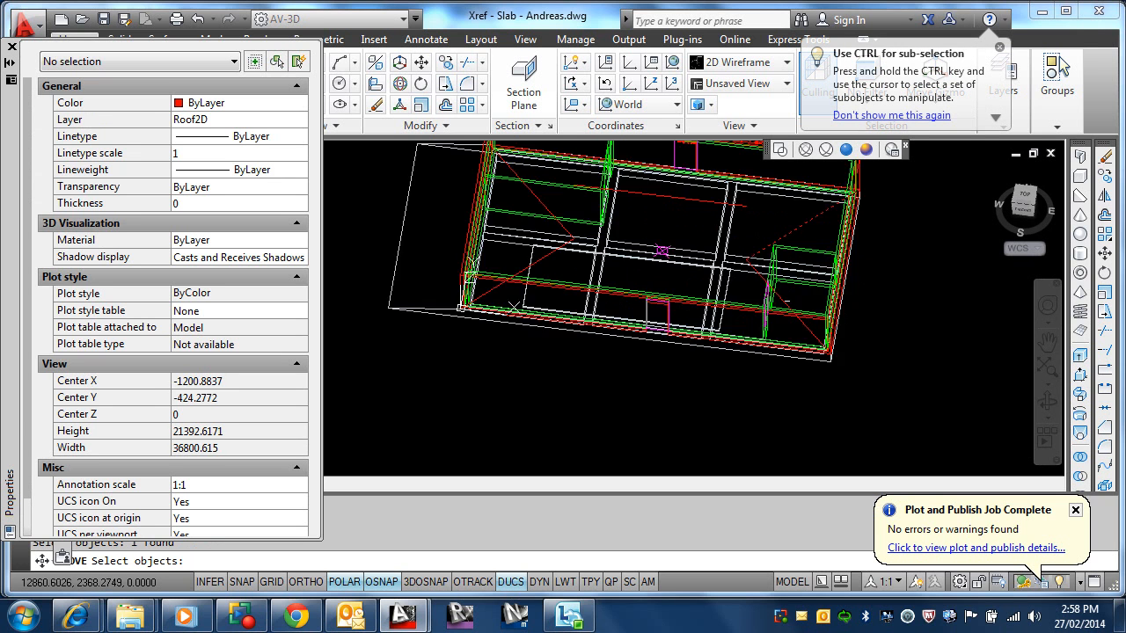
left_click(716, 301)
scroll(697, 291, "down", 6)
scroll(697, 291, "up", 10)
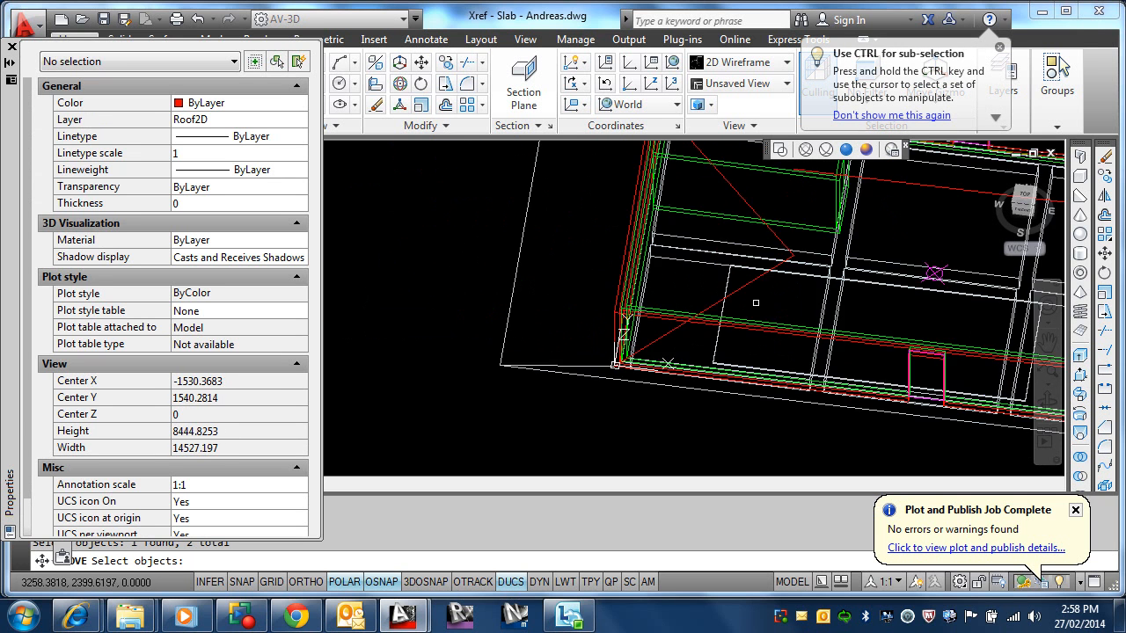
left_click(664, 302)
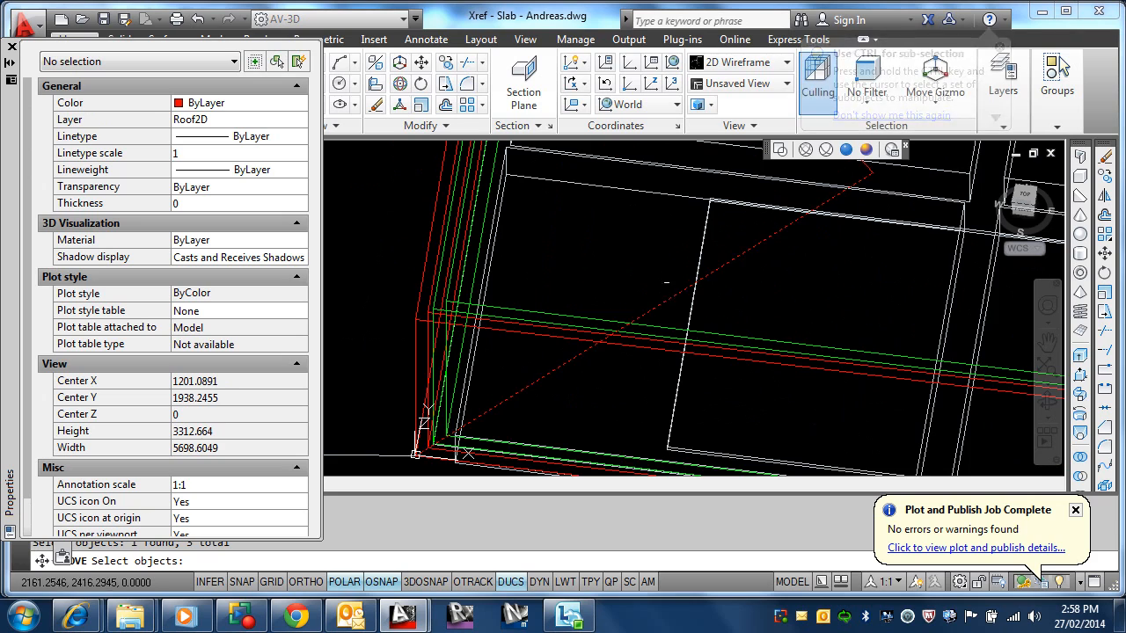
scroll(660, 300, "down", 9)
scroll(646, 292, "up", 9)
left_click(643, 288)
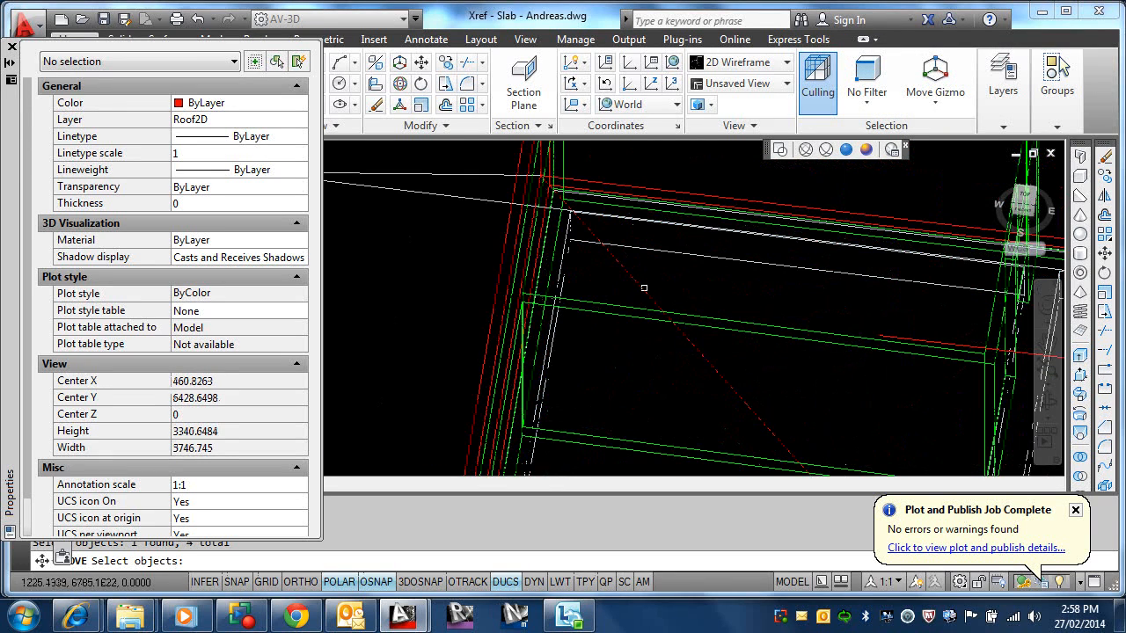
scroll(647, 270, "down", 8)
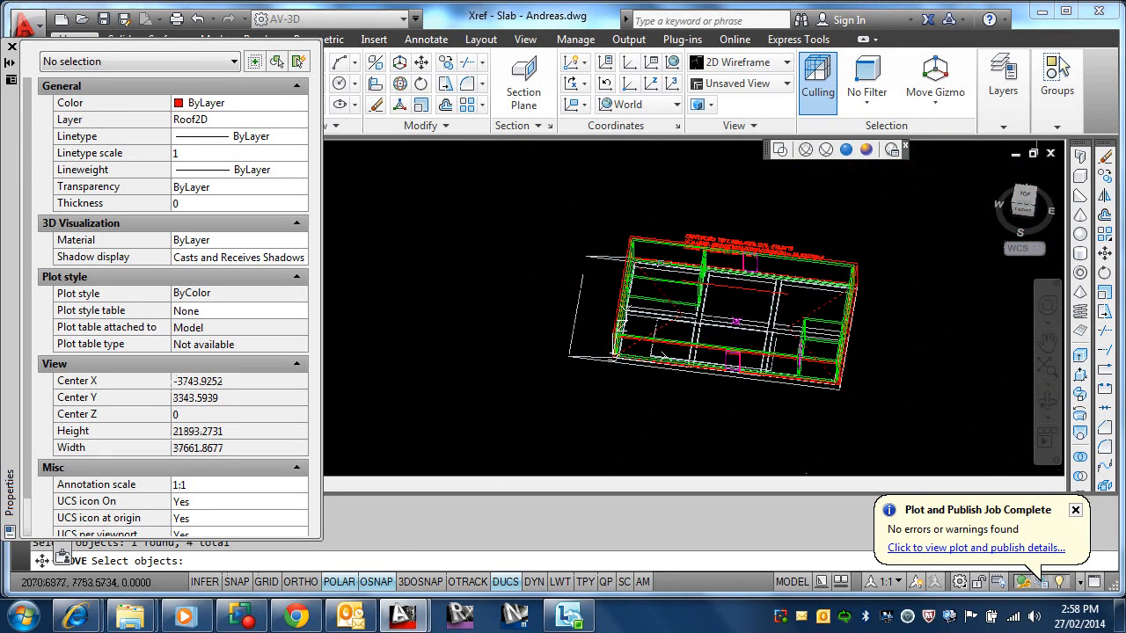
key("Return")
left_click(928, 314)
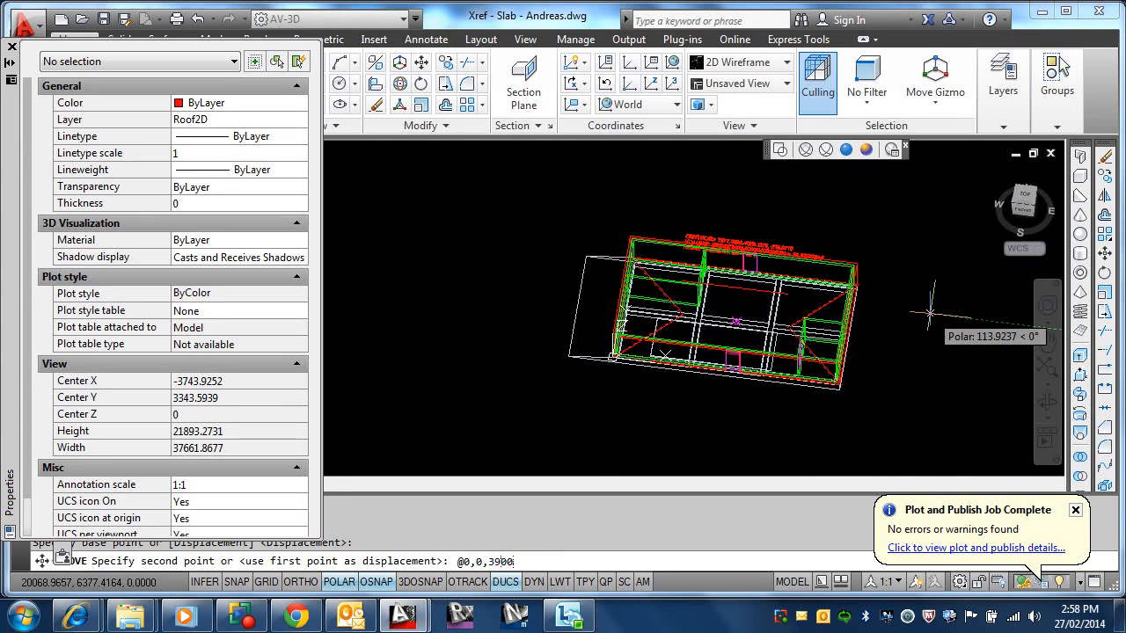
type("@0,0,3900")
key("Return")
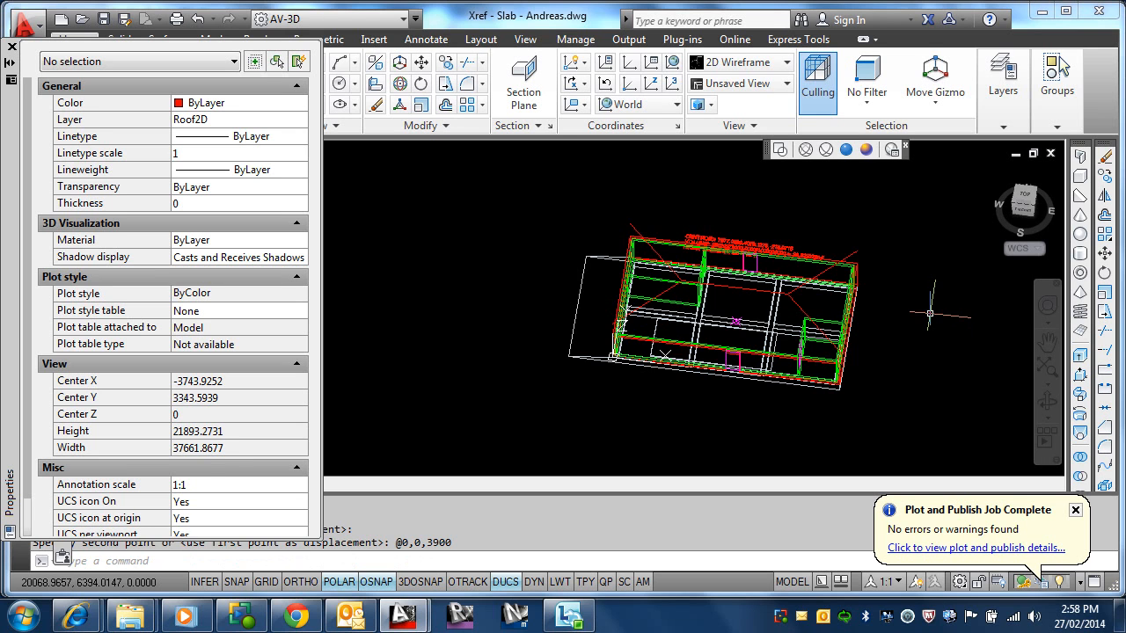
- Move the four hip lines straight up in Z by 2400, using the relative displacement @0,0,2400
key("Return")
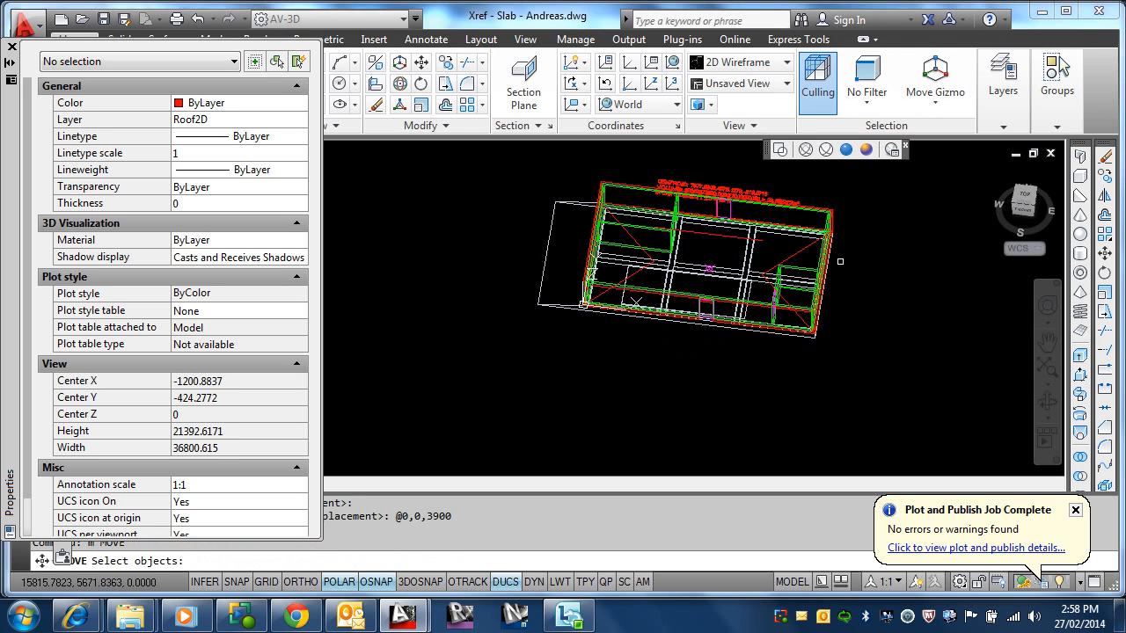
left_click(788, 259)
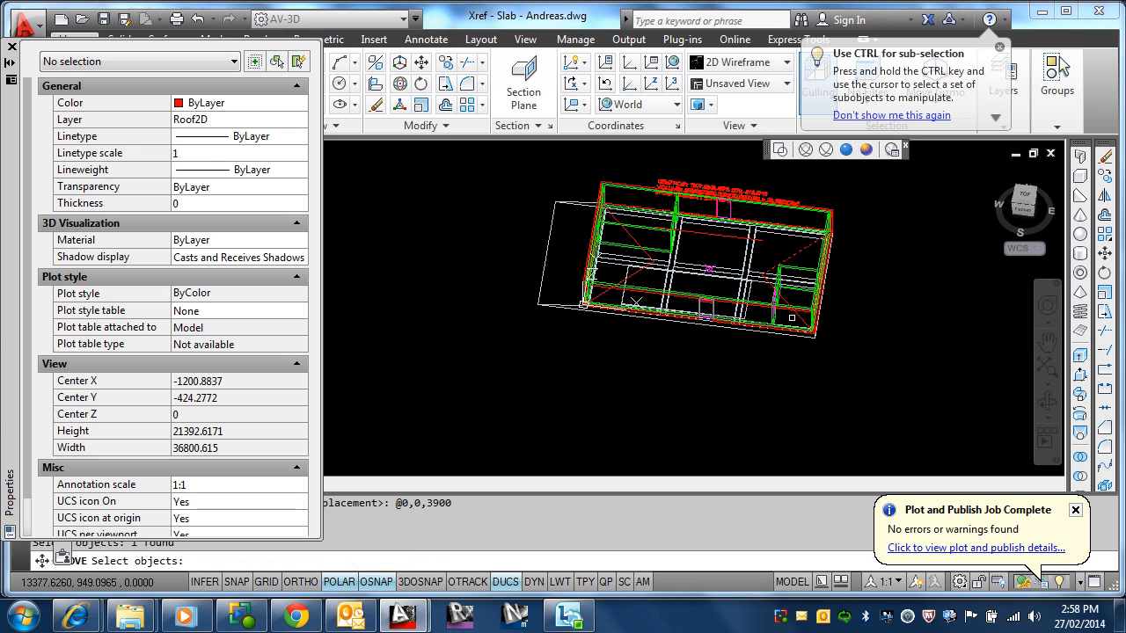
left_click(620, 281)
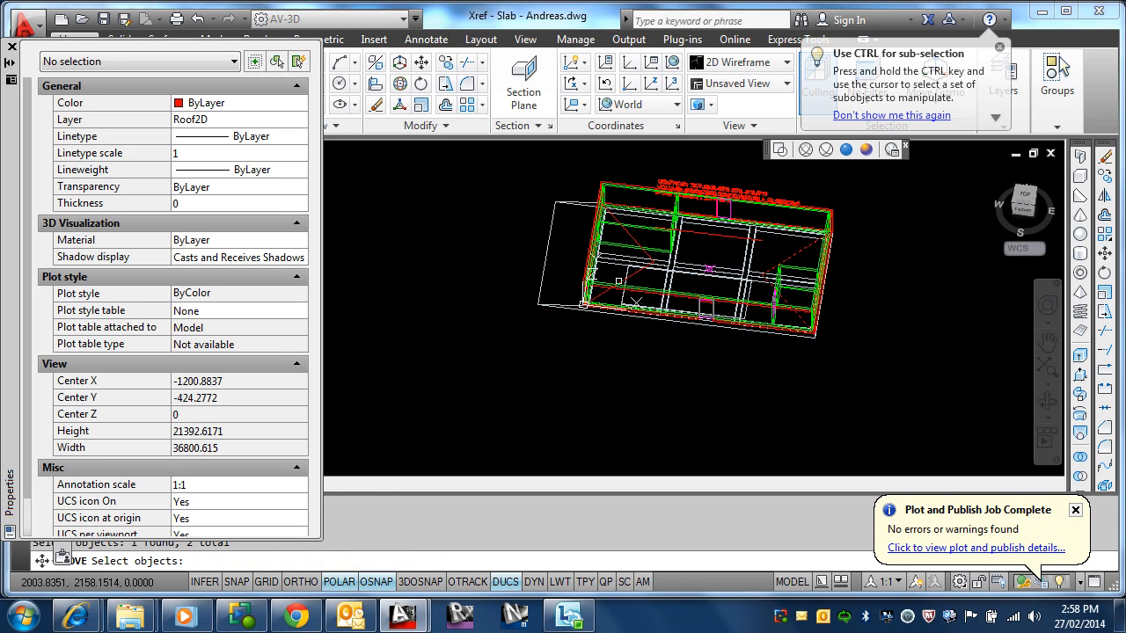
left_click(628, 245)
key("Return")
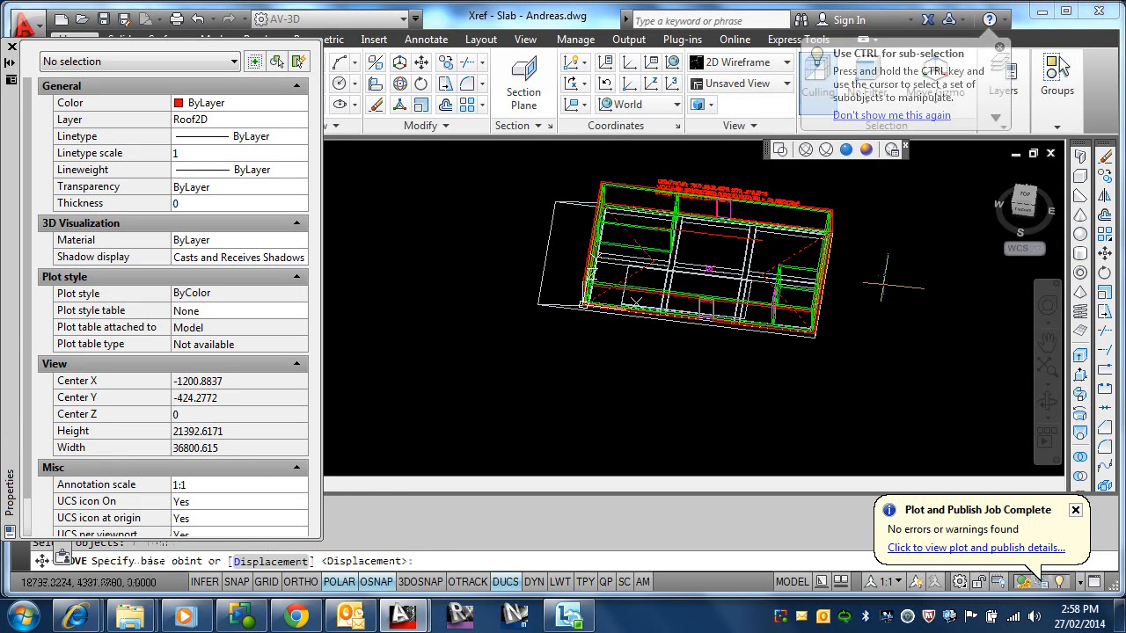
left_click(884, 283)
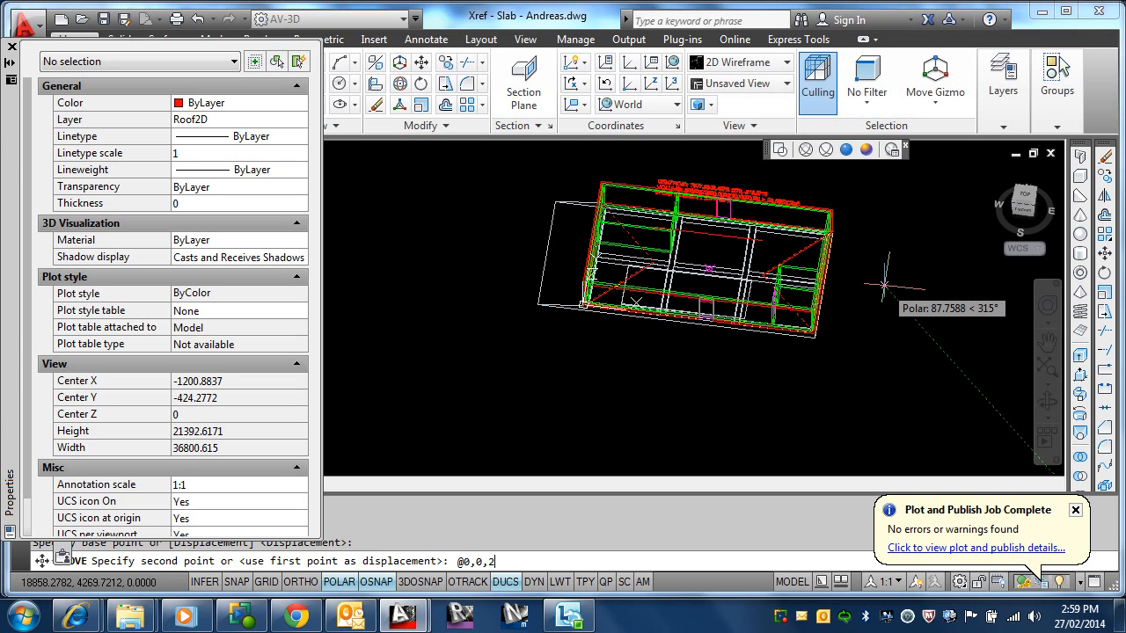
key("Return")
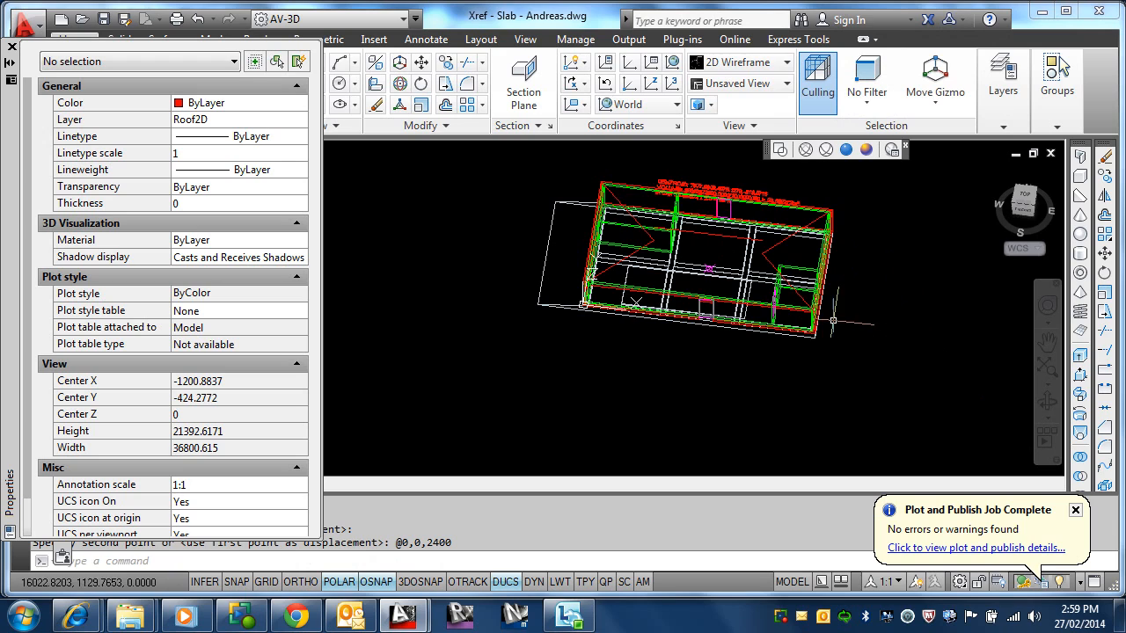
- Stretch the shared inner end of the two right-hand hip lines to the right endpoint of the raised ridge
scroll(805, 259, "up", 6)
scroll(818, 298, "up", 1)
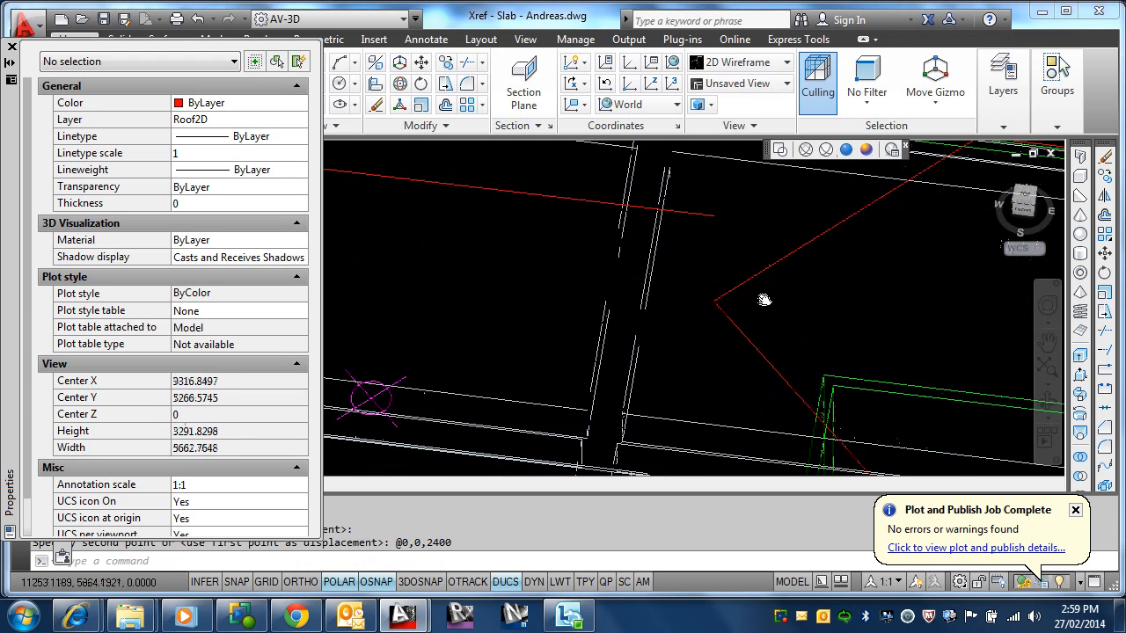
middle_click_drag(764, 299, 701, 309)
scroll(675, 295, "down", 1)
scroll(790, 252, "down", 1)
middle_click_drag(791, 252, 733, 293)
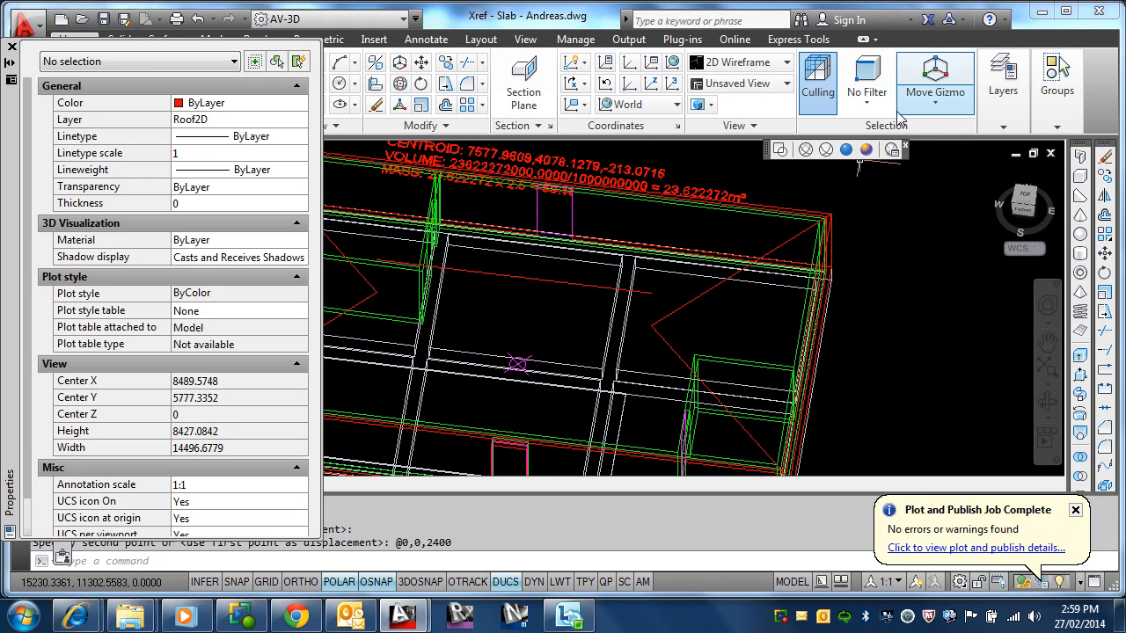
mouse_move(1003, 123)
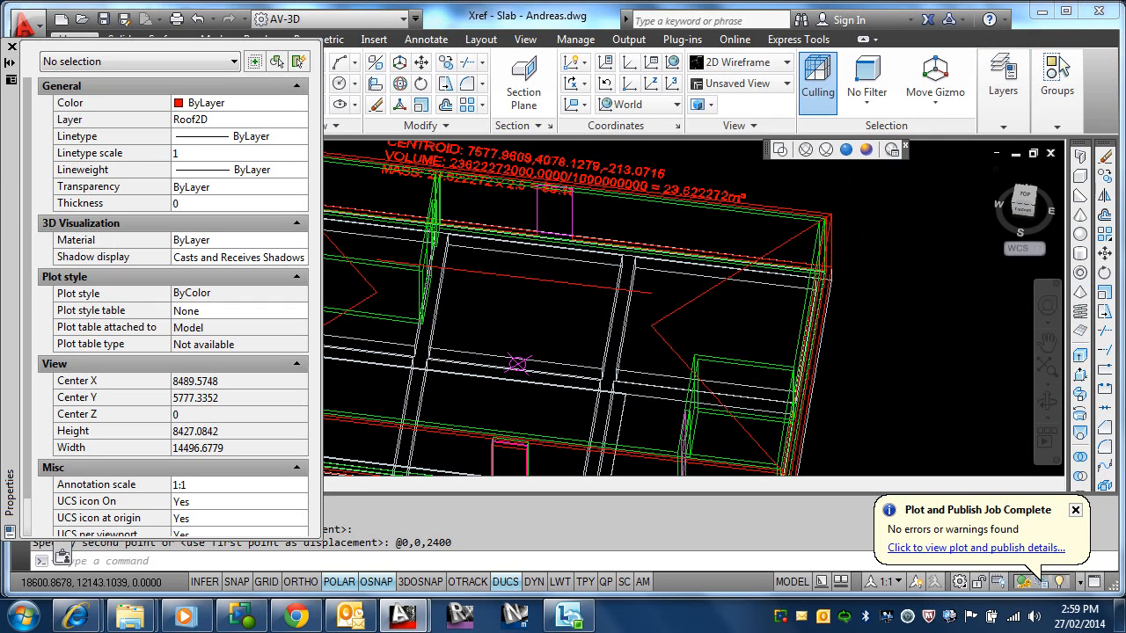
key("Escape")
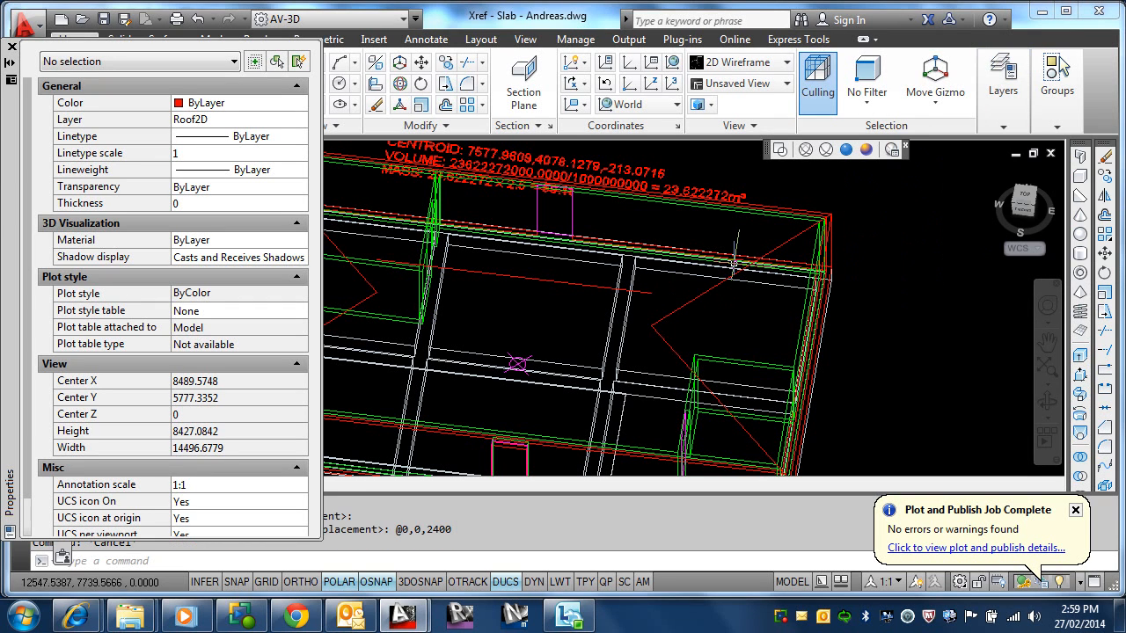
left_click(666, 332)
left_click(651, 326)
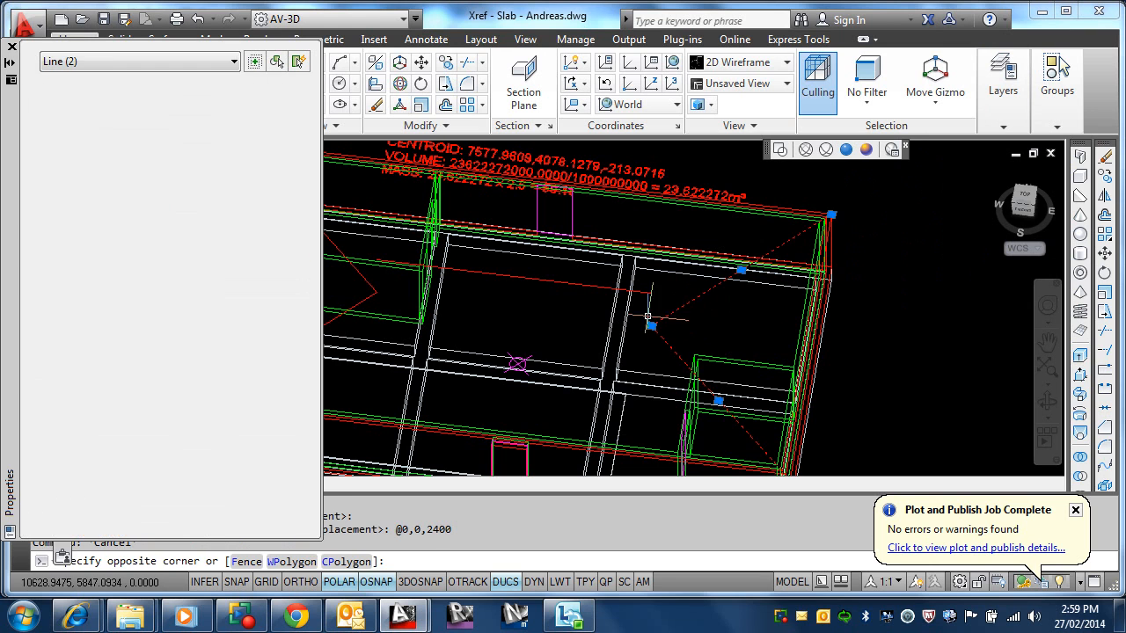
left_click(651, 327)
left_click(652, 293)
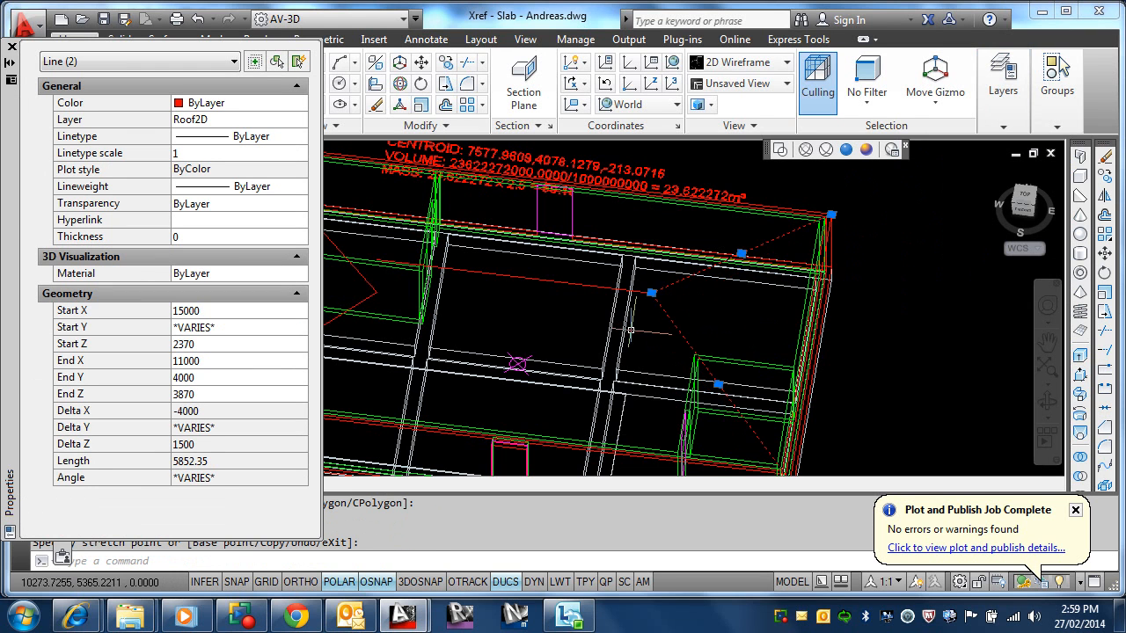
- Stretch the shared inner end of the two left-hand hip lines to the left endpoint of the raised ridge
scroll(631, 325, "down", 5)
middle_click_drag(645, 321, 799, 315)
scroll(721, 317, "up", 6)
left_click(740, 305)
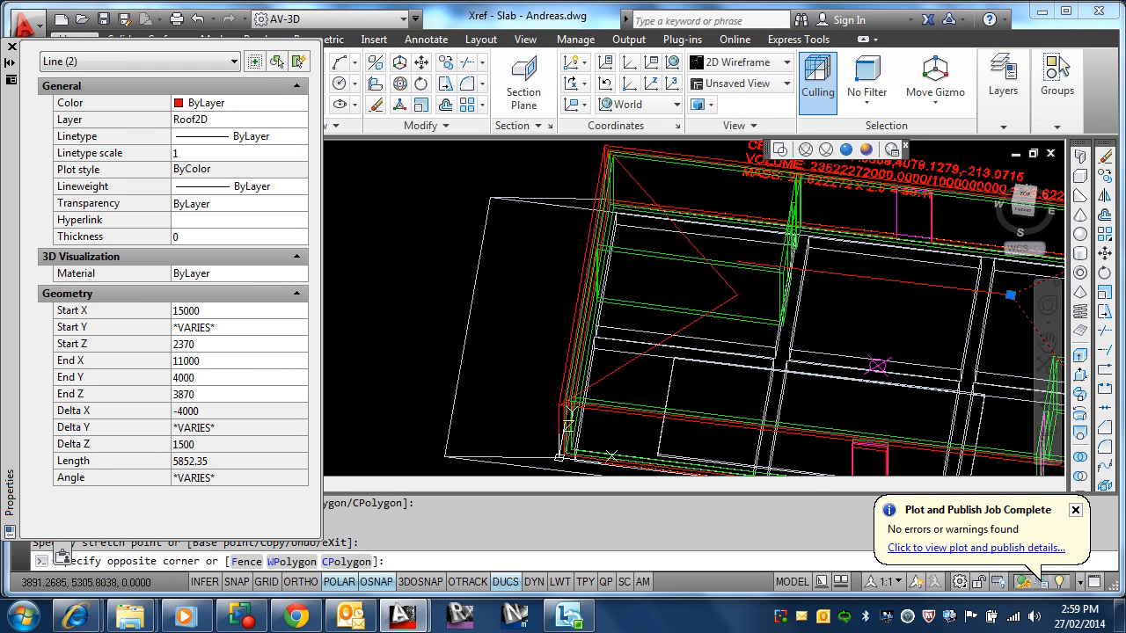
left_click(729, 290)
left_click(735, 296)
scroll(734, 260, "up", 6)
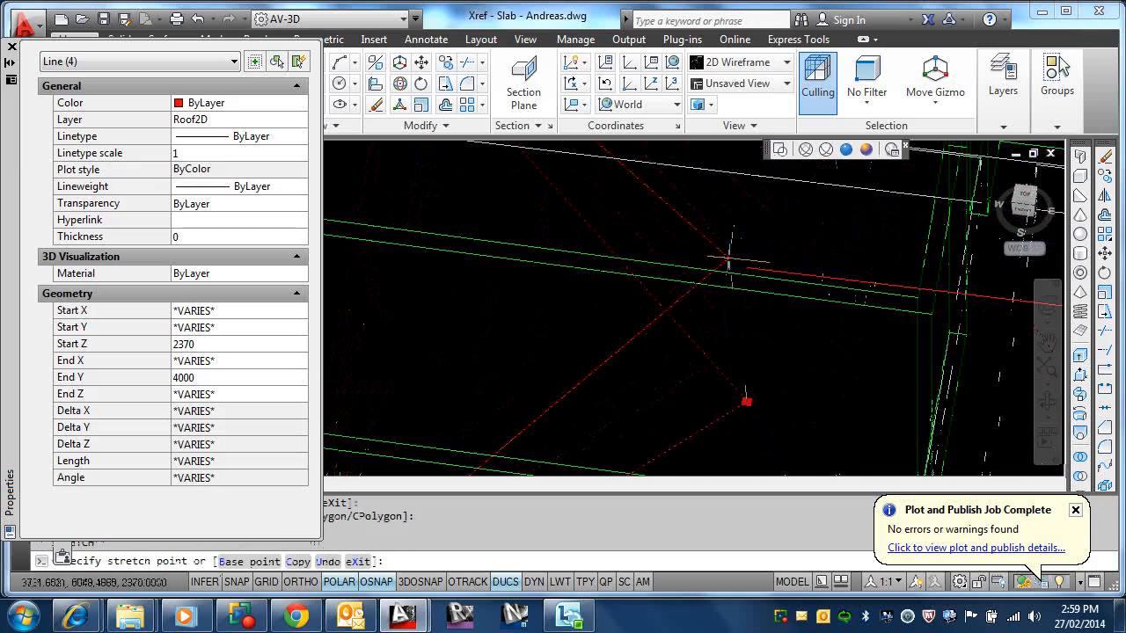
left_click(746, 264)
key("Escape")
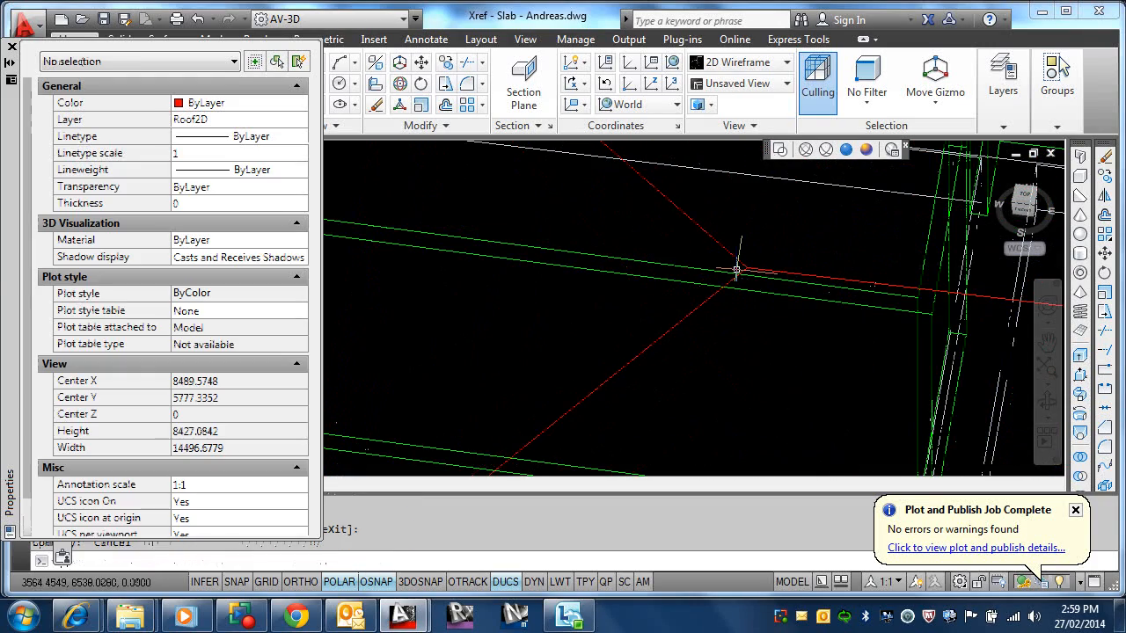
- Make Roof3D the current layer
scroll(772, 278, "down", 3)
middle_click_drag(772, 278, 676, 238, "shift")
scroll(807, 226, "down", 4)
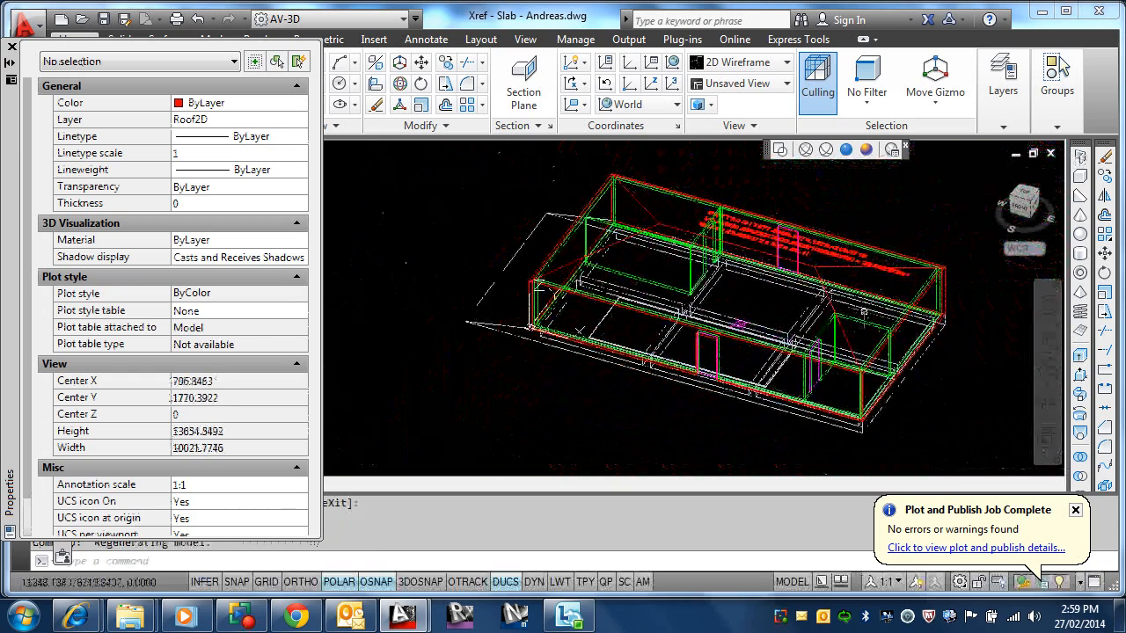
left_click(1003, 88)
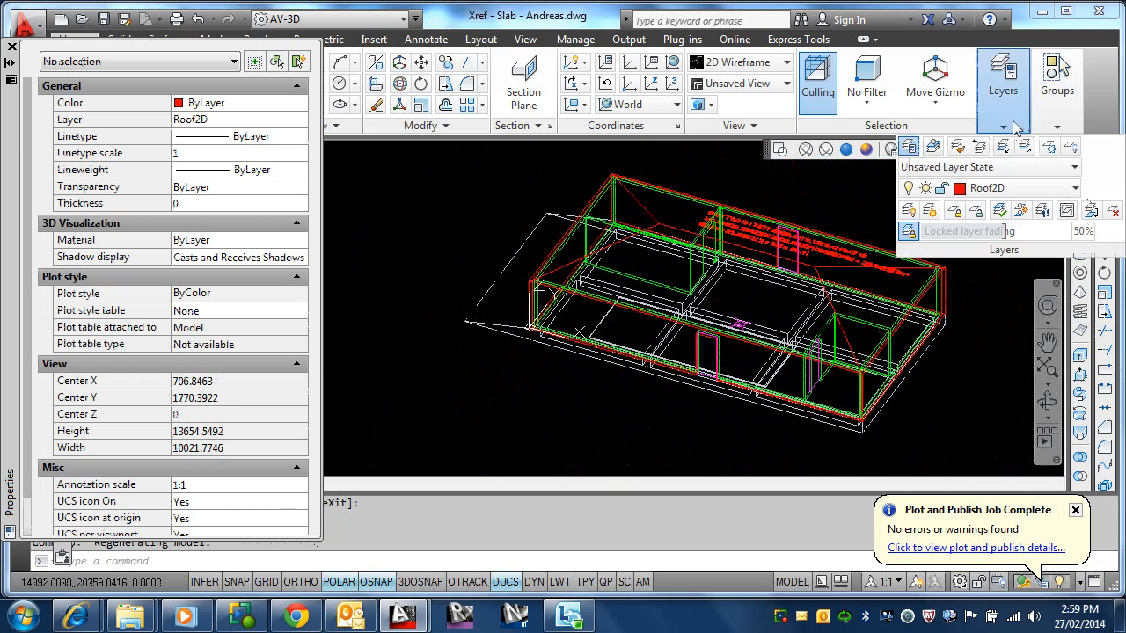
left_click(1009, 188)
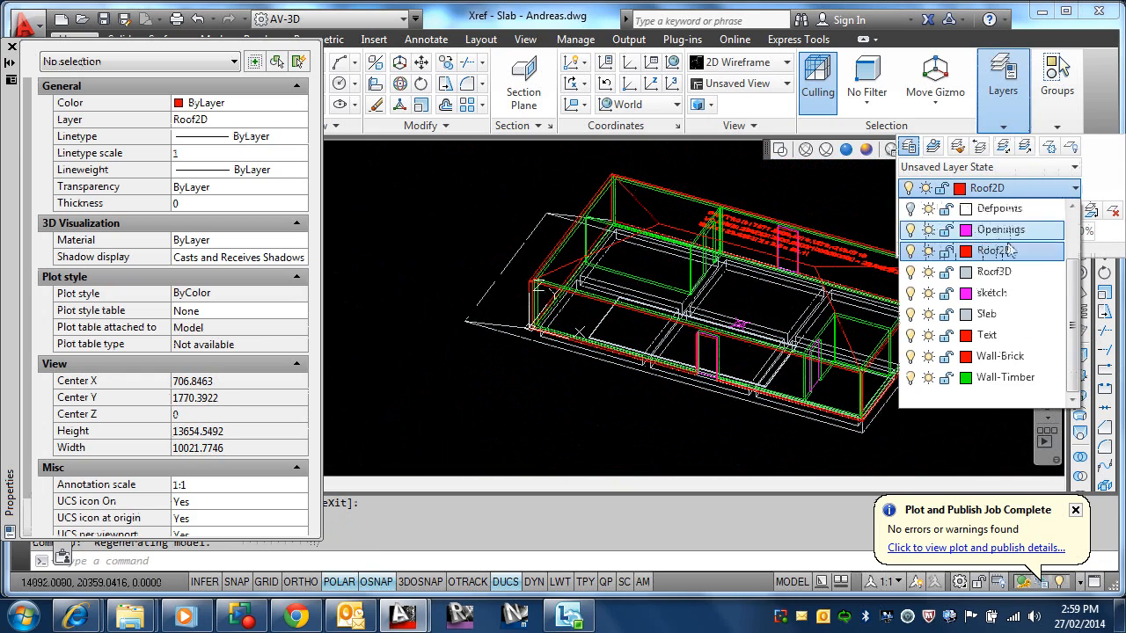
left_click(1012, 272)
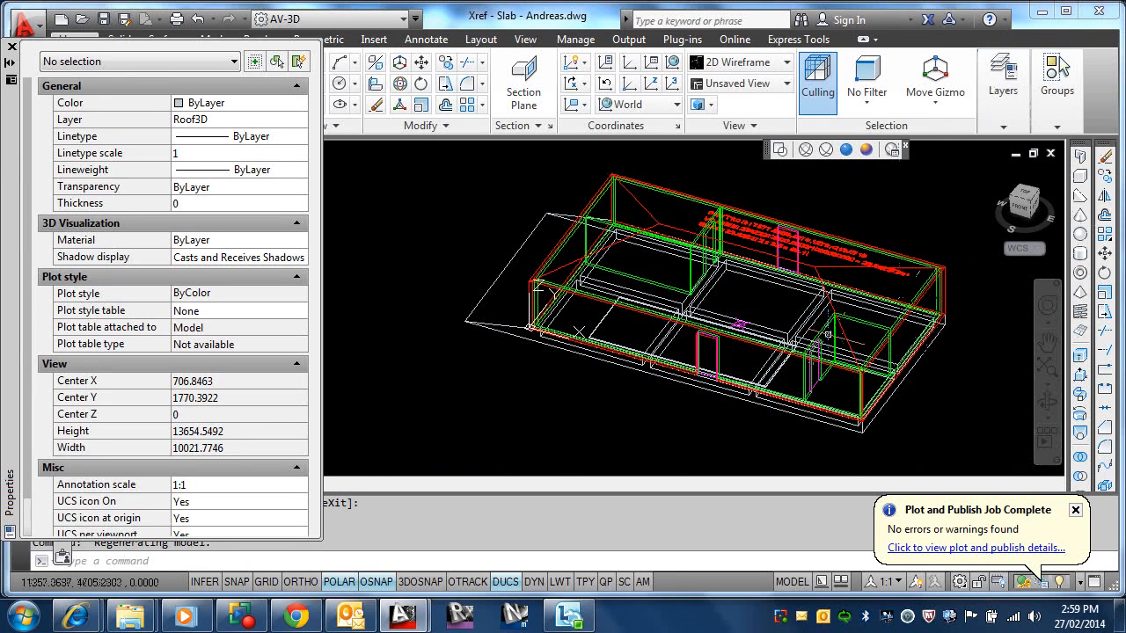
type("3dface")
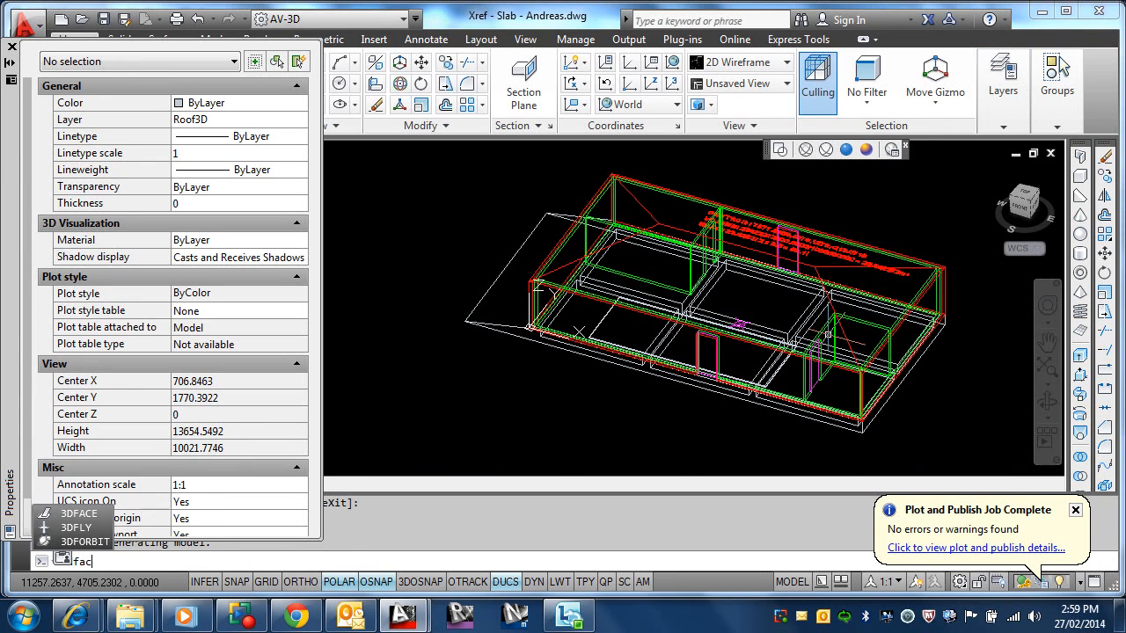
key("Return")
scroll(614, 264, "up", 5)
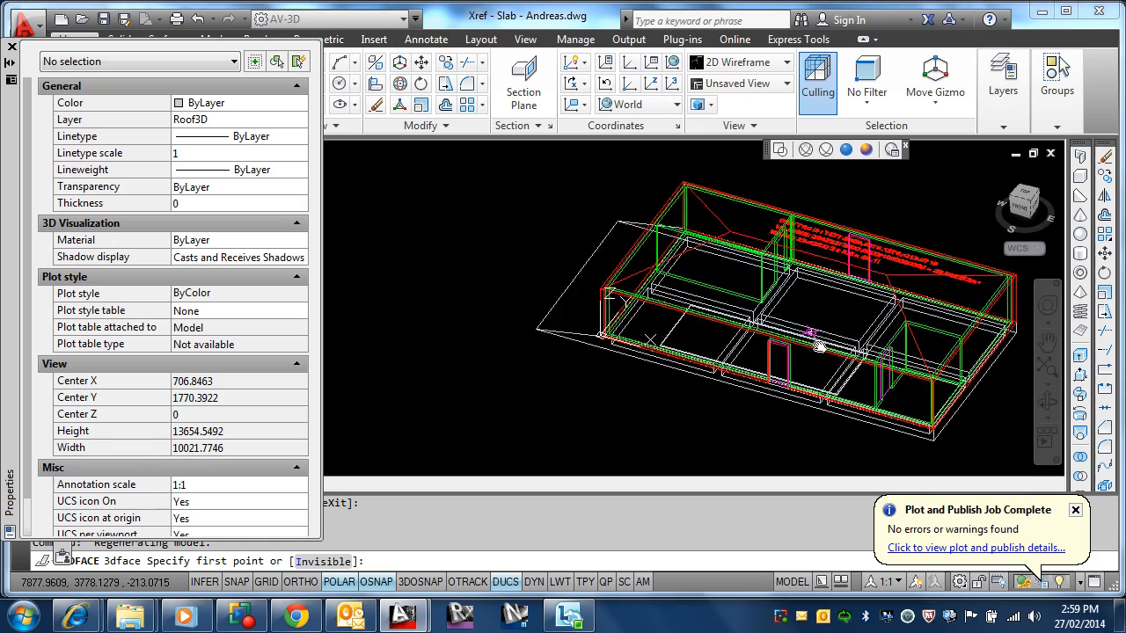
scroll(441, 359, "up", 4)
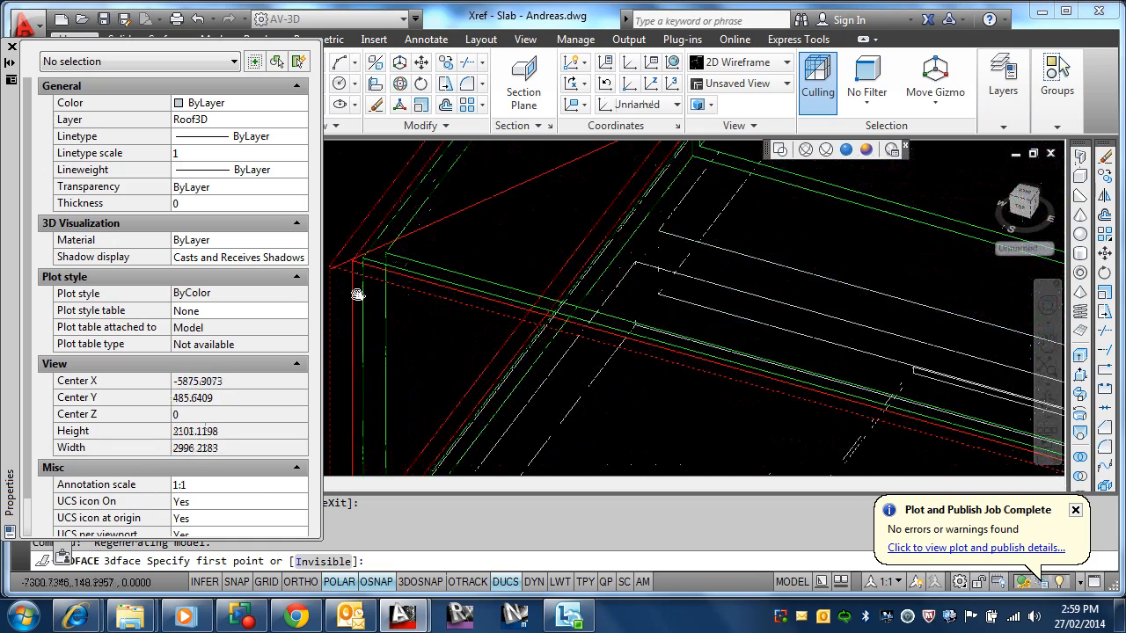
middle_click_drag(357, 294, 403, 305)
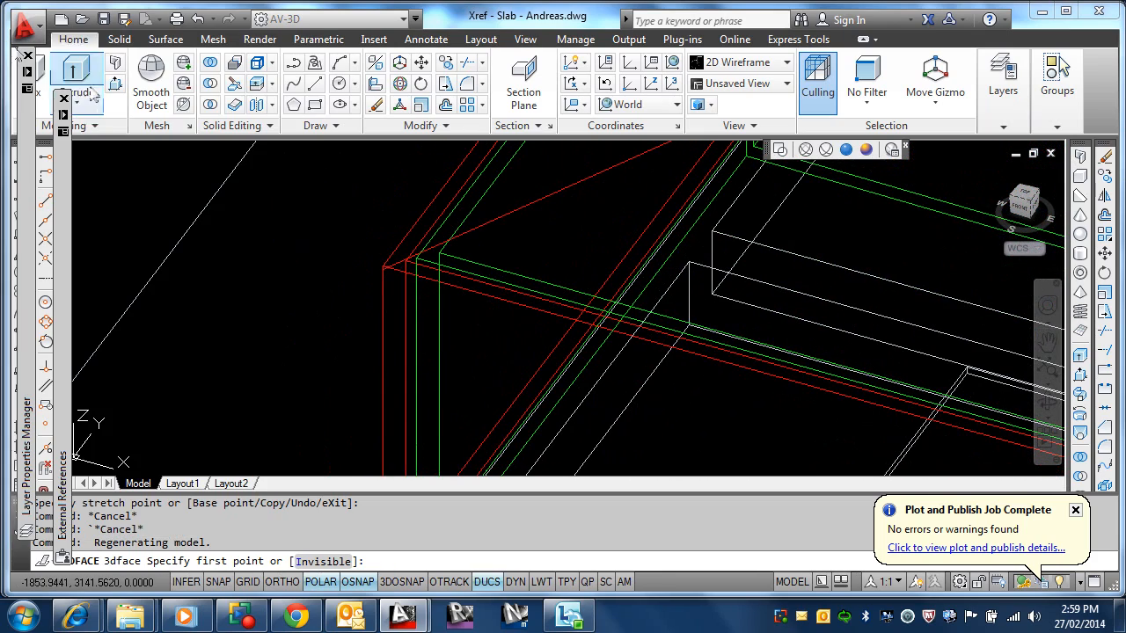
scroll(354, 257, "up", 3)
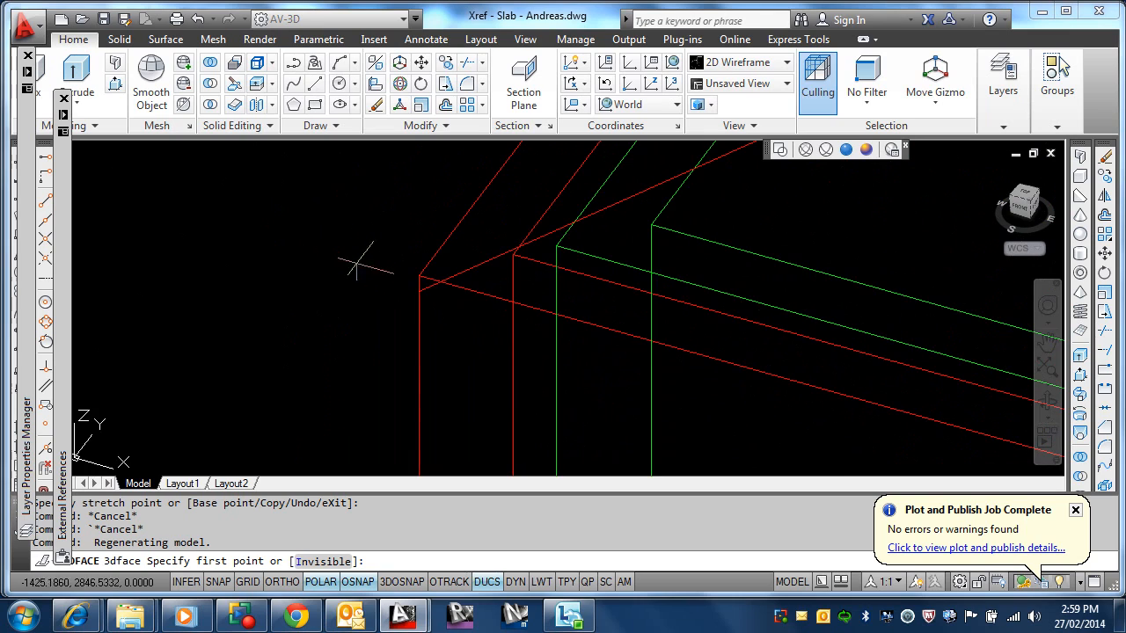
scroll(440, 305, "up", 4)
scroll(385, 266, "down", 2)
scroll(380, 260, "down", 5)
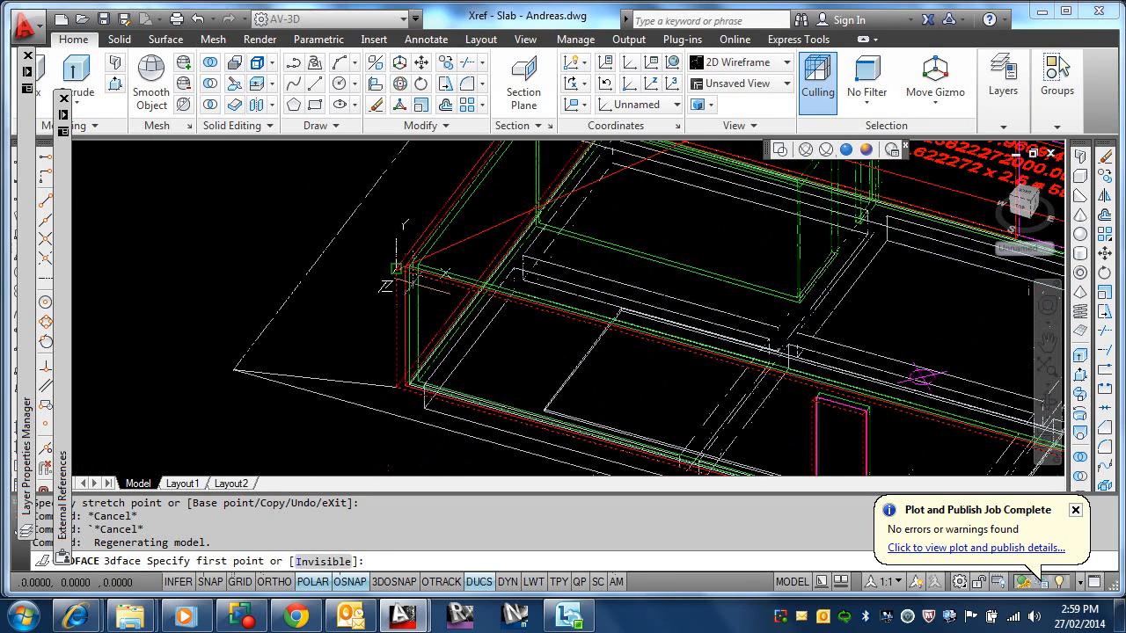
scroll(396, 269, "up", 3)
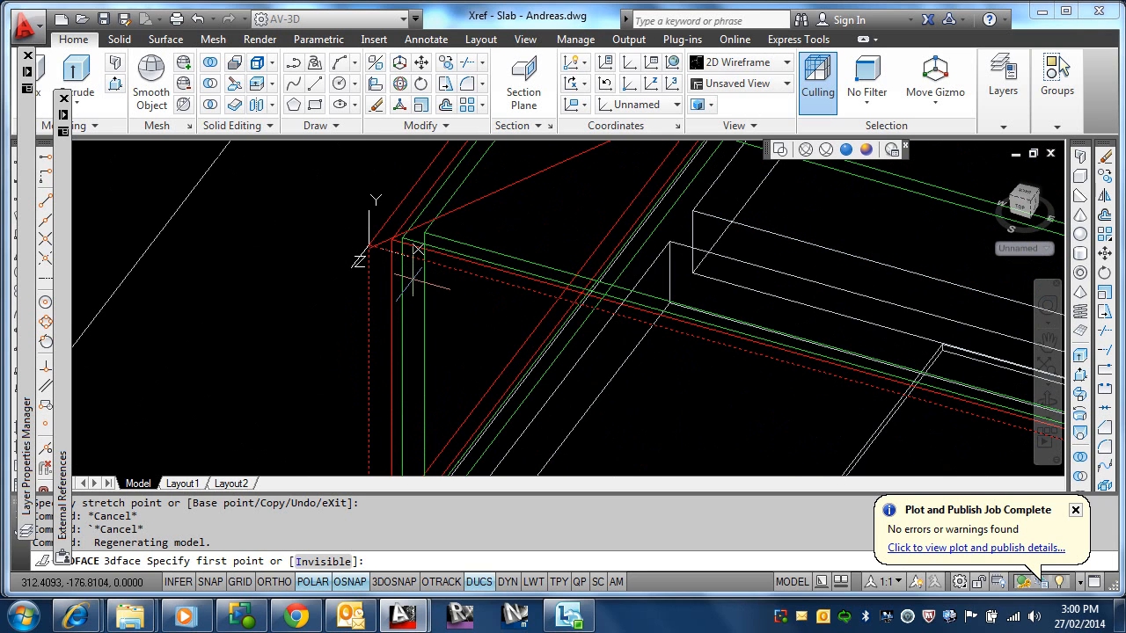
key("Escape")
- Erase the four hip lines of the raised roof frame, leaving the ridge line in place
scroll(417, 253, "down", 8)
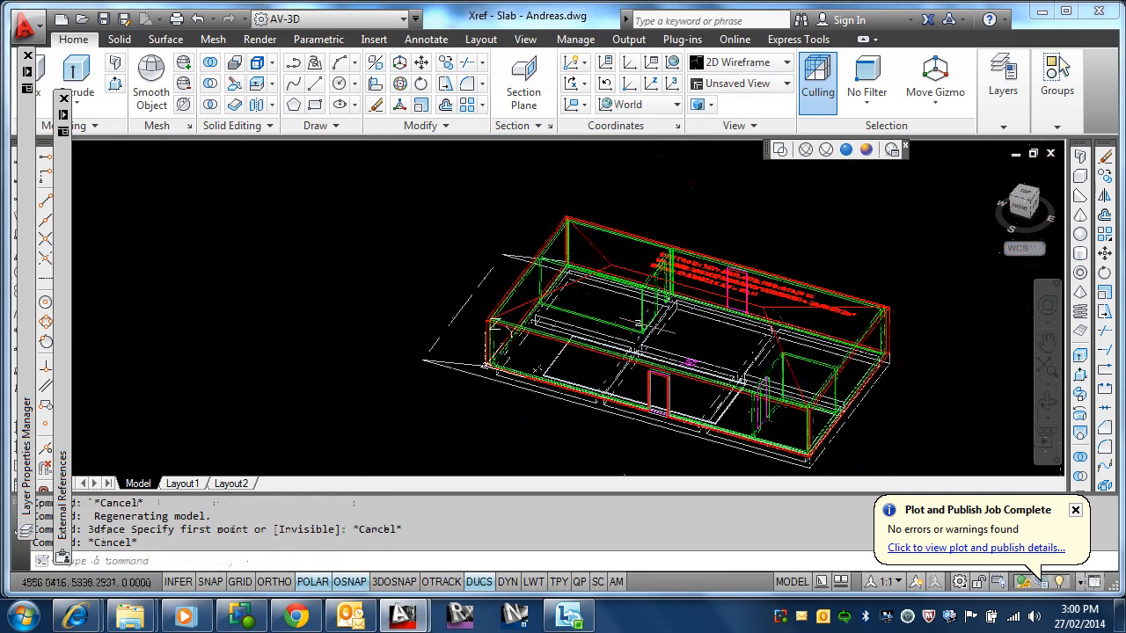
scroll(629, 327, "up", 5)
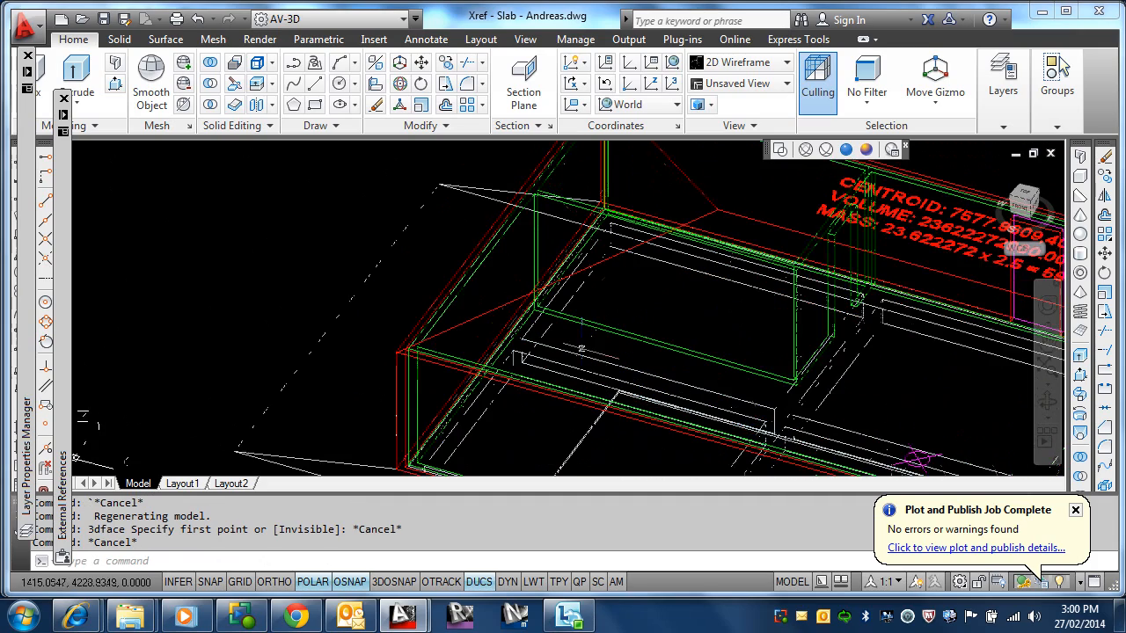
scroll(593, 335, "up", 2)
scroll(489, 343, "up", 2)
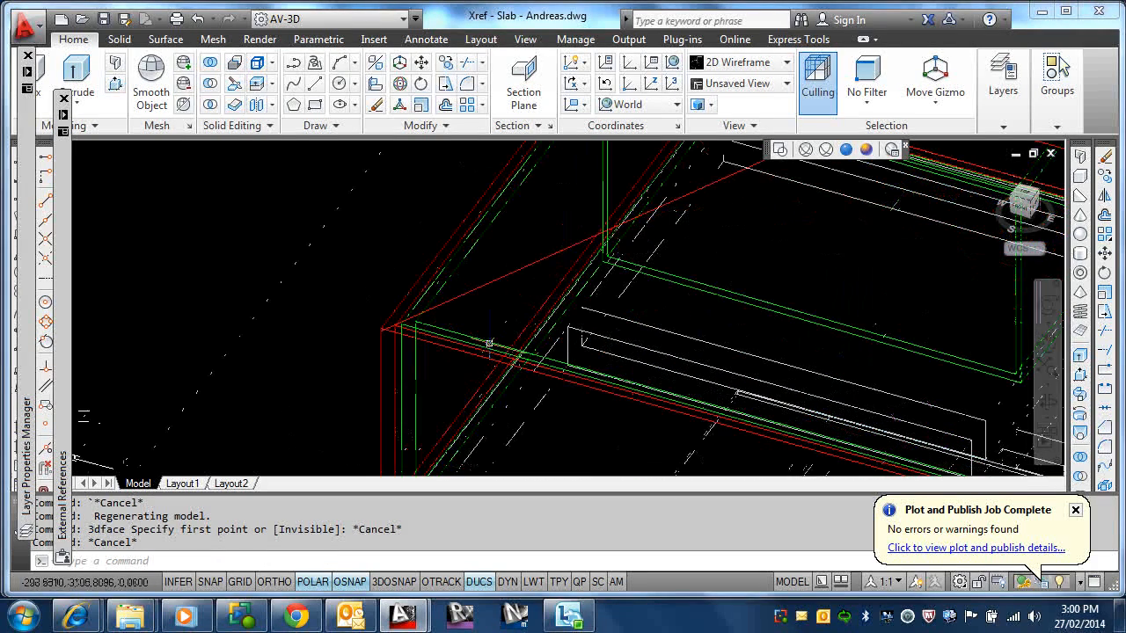
type("e")
key("Return")
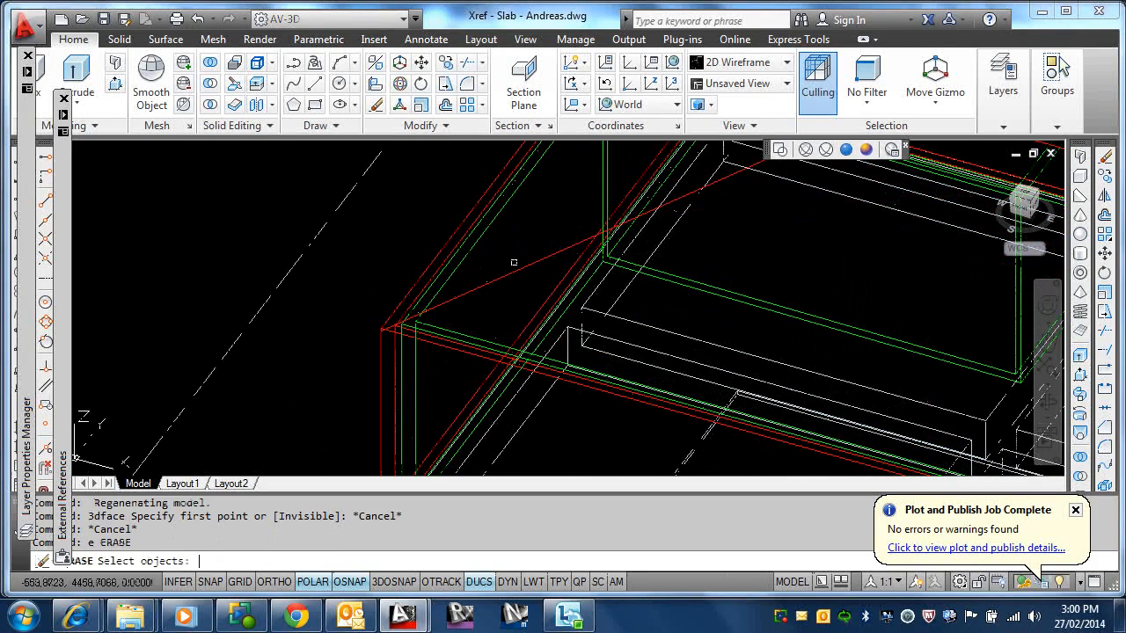
left_click(519, 267)
scroll(519, 266, "down", 3)
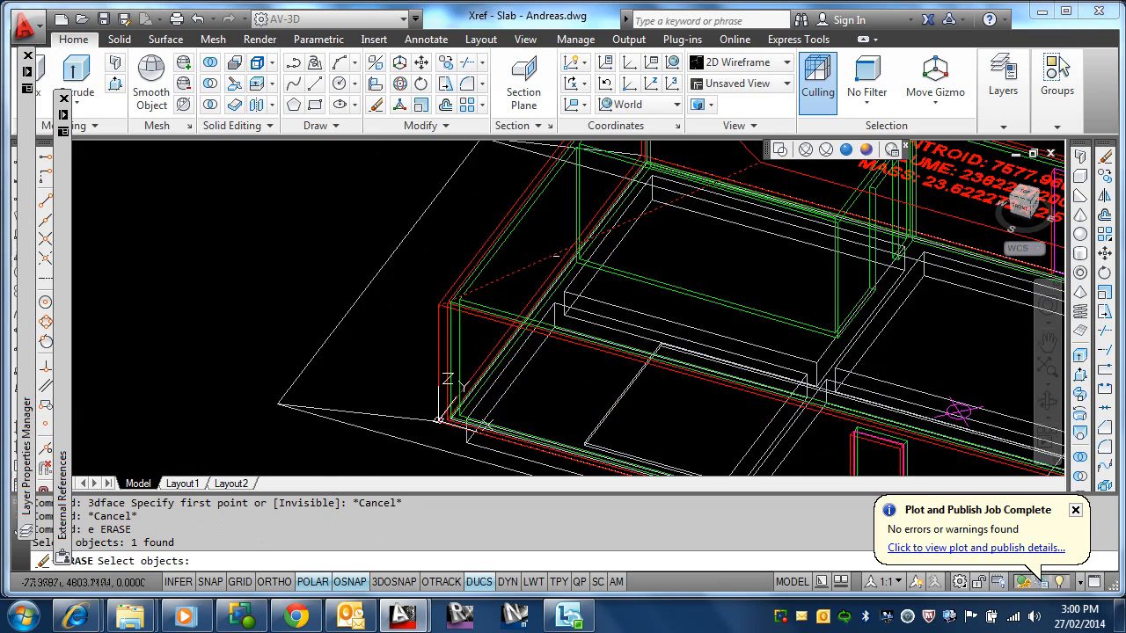
left_click(700, 257)
scroll(690, 262, "down", 3)
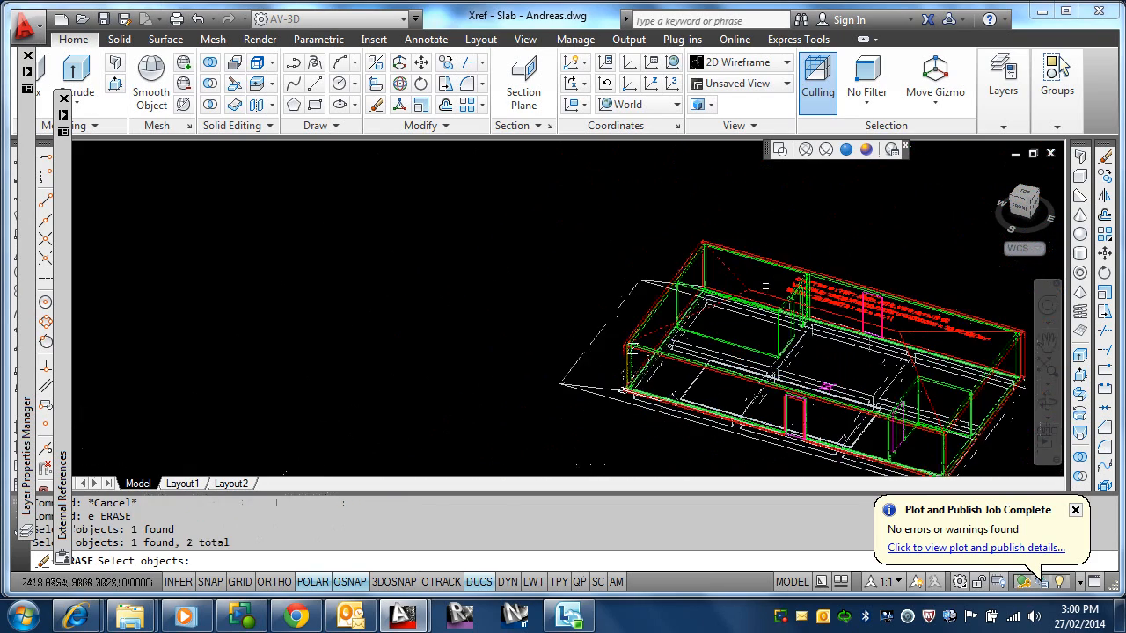
middle_click_drag(764, 287, 488, 216)
scroll(598, 231, "up", 3)
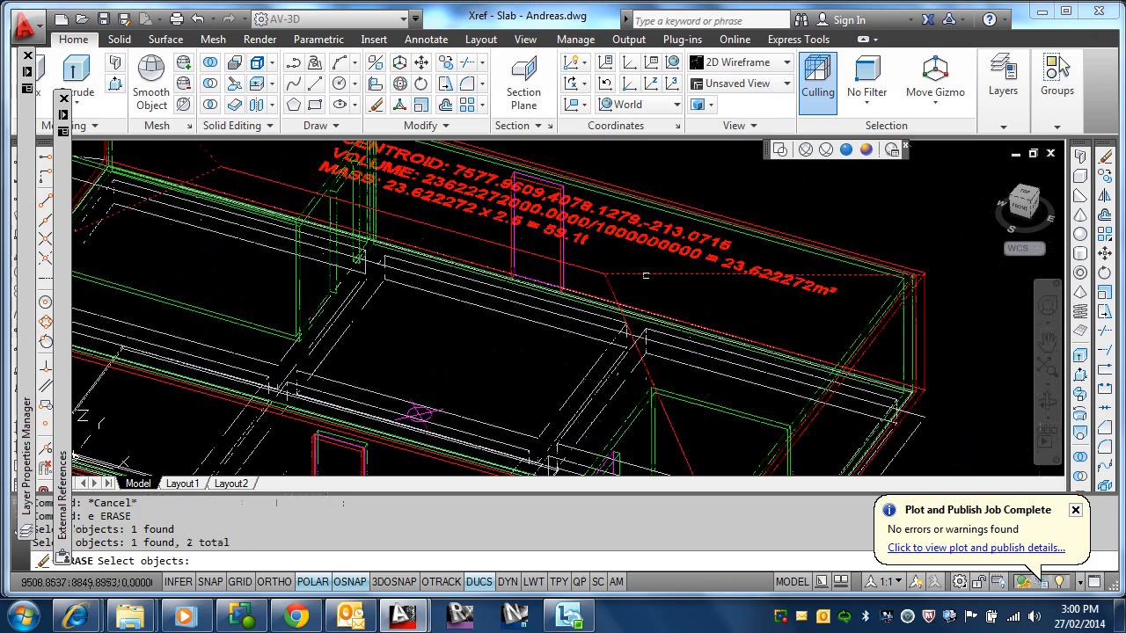
left_click(626, 331)
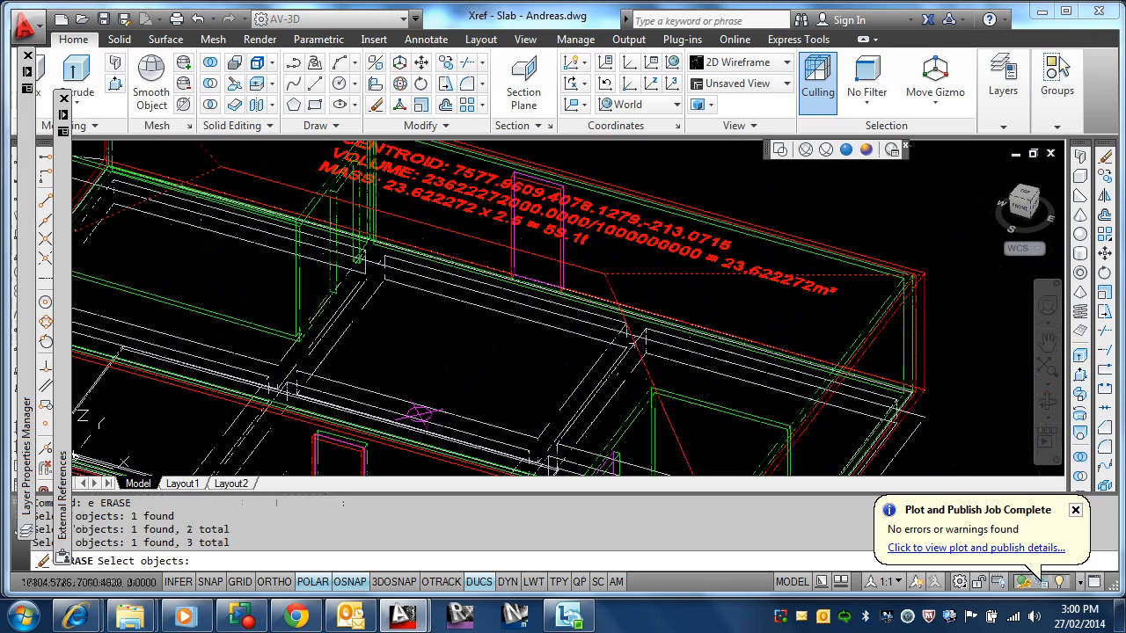
left_click(651, 373)
scroll(313, 361, "down", 4)
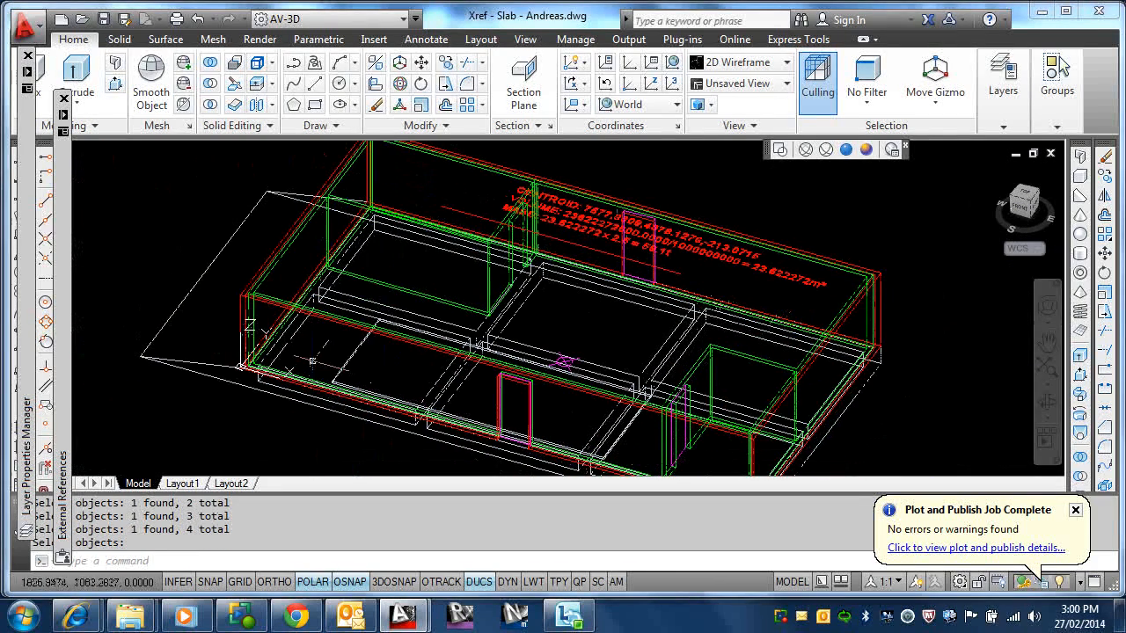
type("3d")
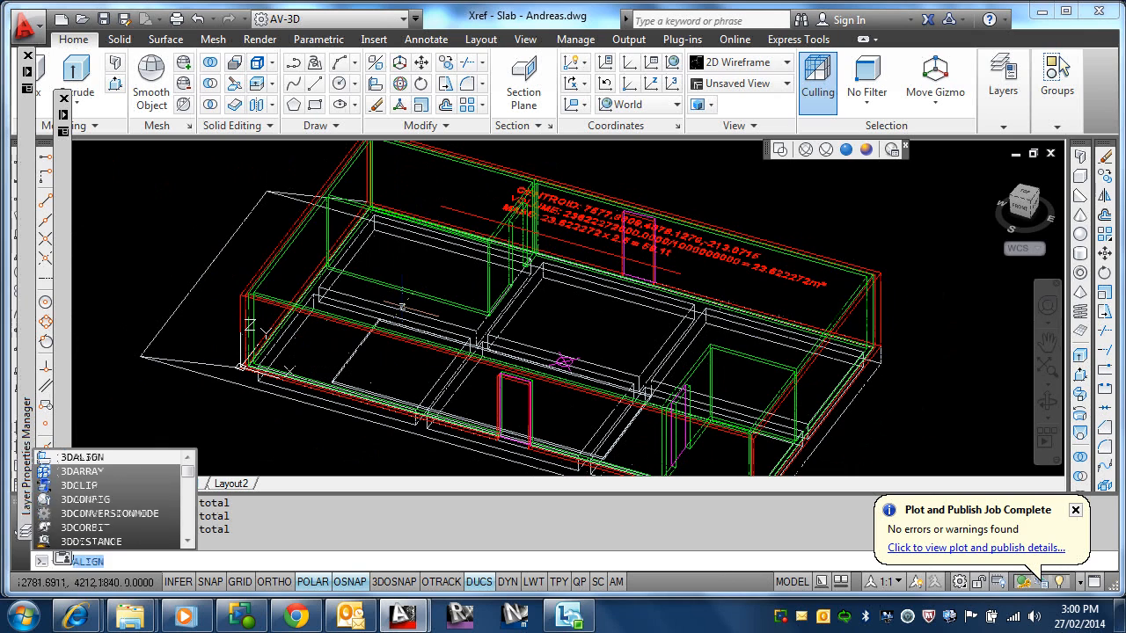
type("face")
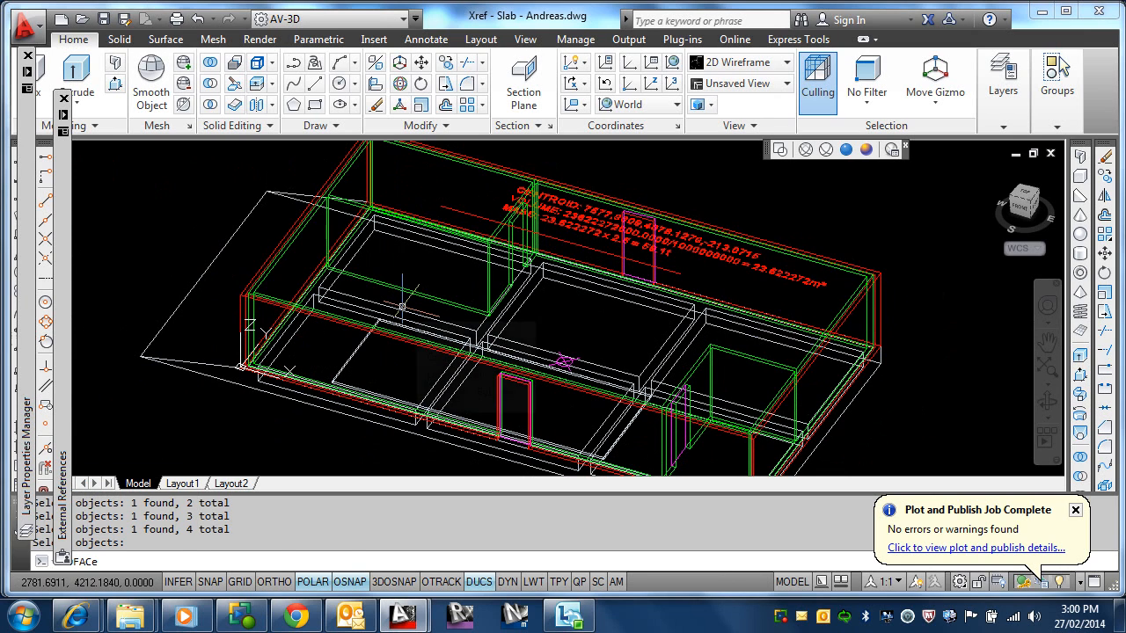
key("Return")
scroll(576, 327, "up", 5)
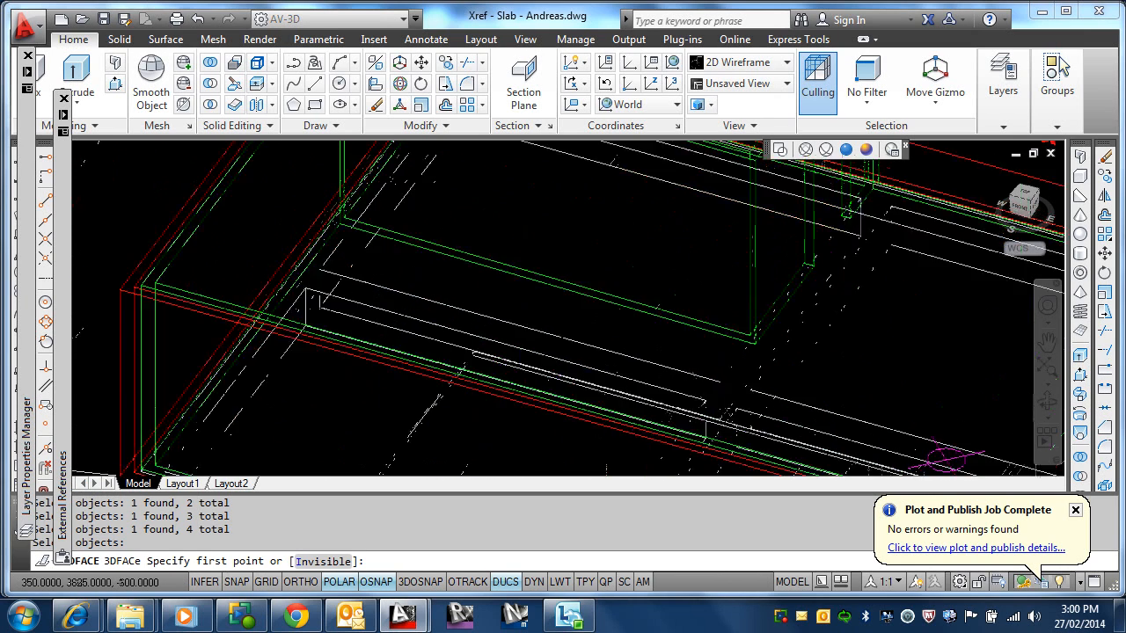
left_click(344, 289)
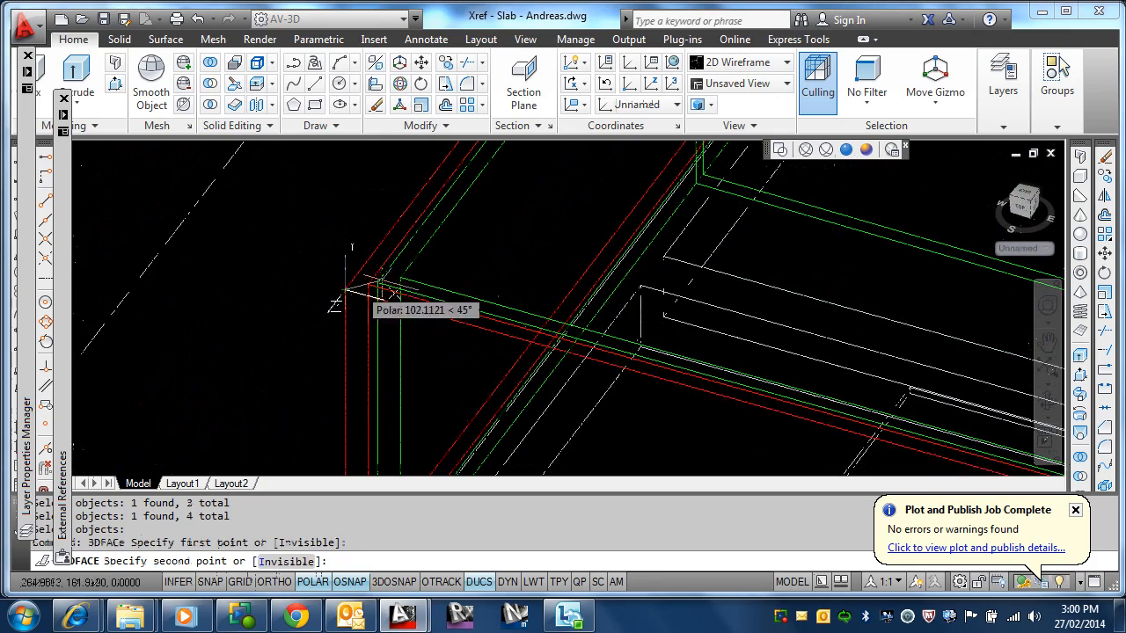
scroll(477, 252, "down", 4)
scroll(414, 281, "up", 5)
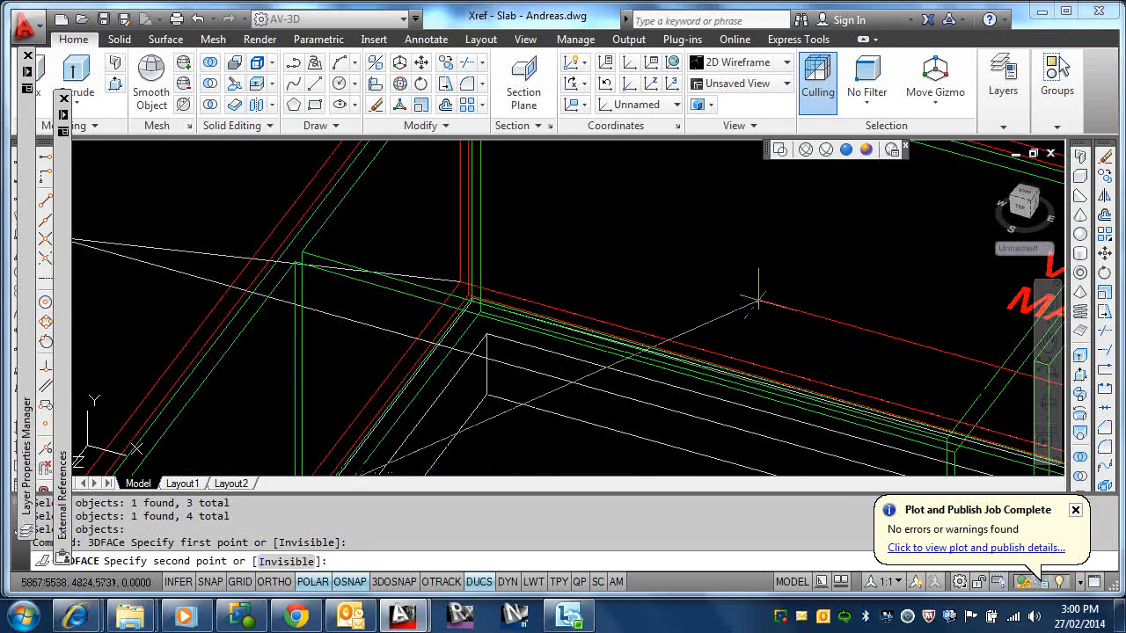
key("F3")
key("F3")
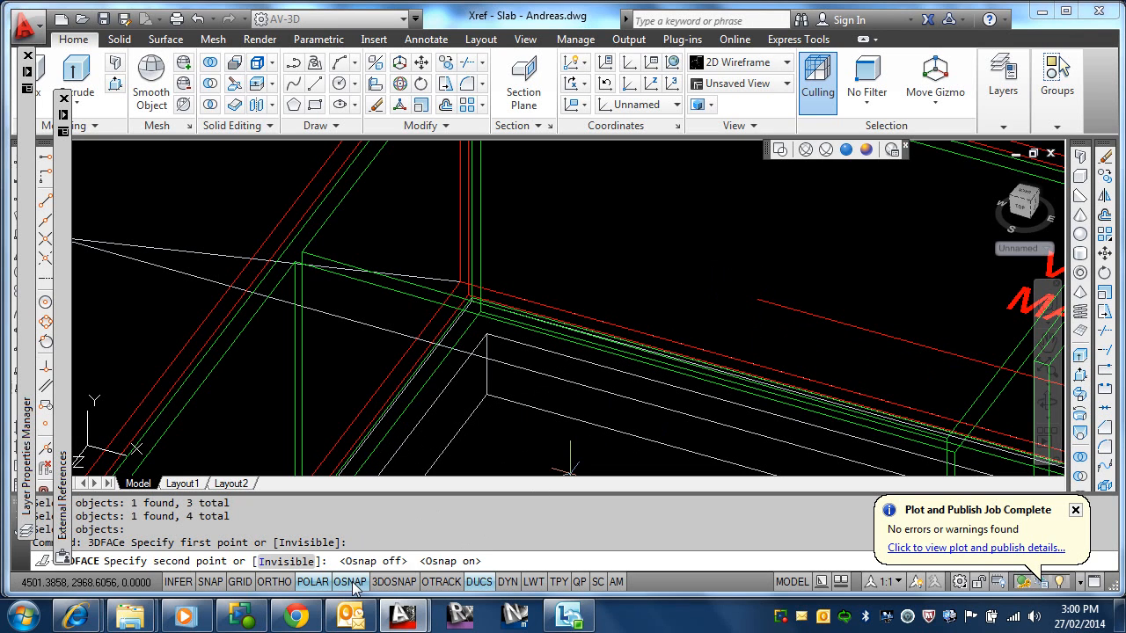
left_click(394, 581)
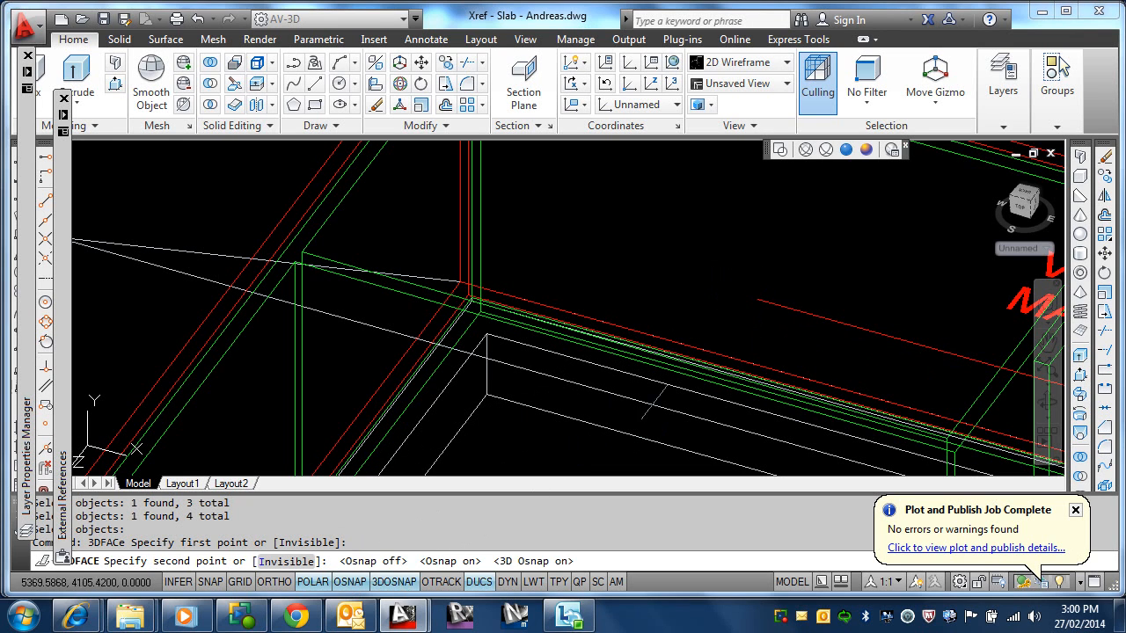
scroll(762, 299, "down", 4)
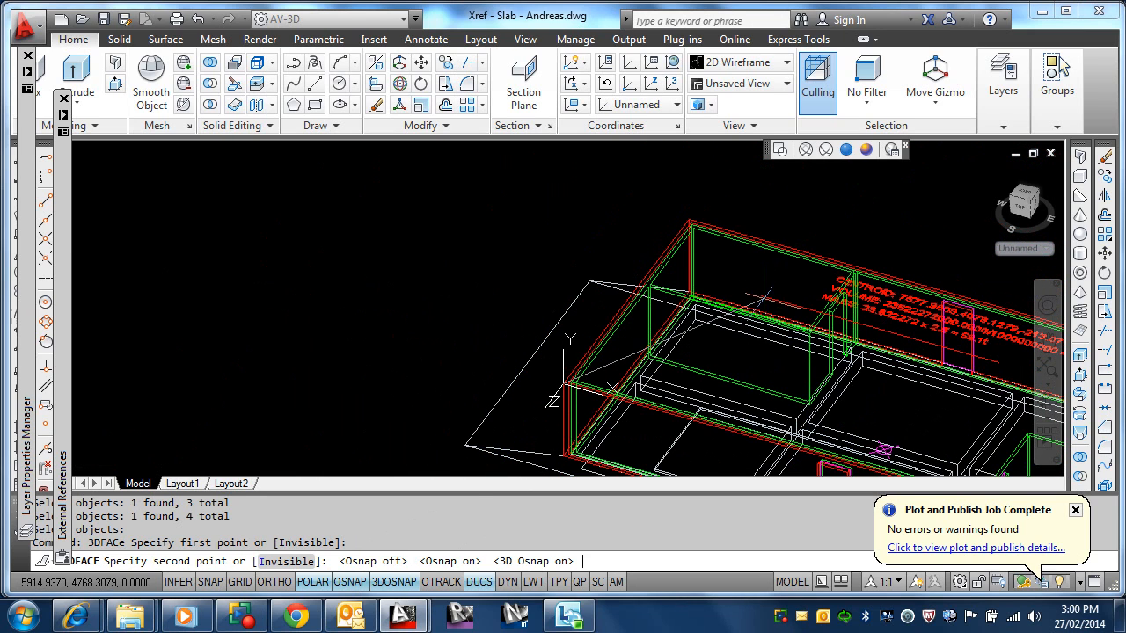
key("Escape")
- Undo the last operations back through the erasing of the four hip lines
key("ctrl+z")
key("ctrl+z")
key("ctrl+z")
key("ctrl+z")
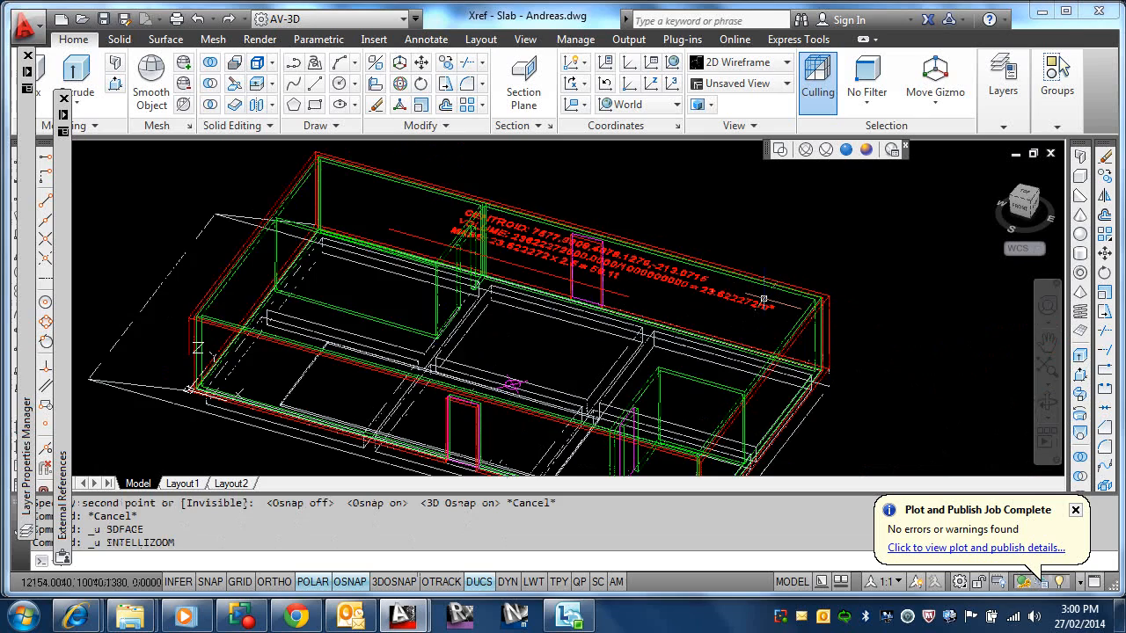
- Move the ridge line and the four hip lines straight up in Z by 30, using the relative displacement @0,0,30
scroll(764, 299, "down", 3)
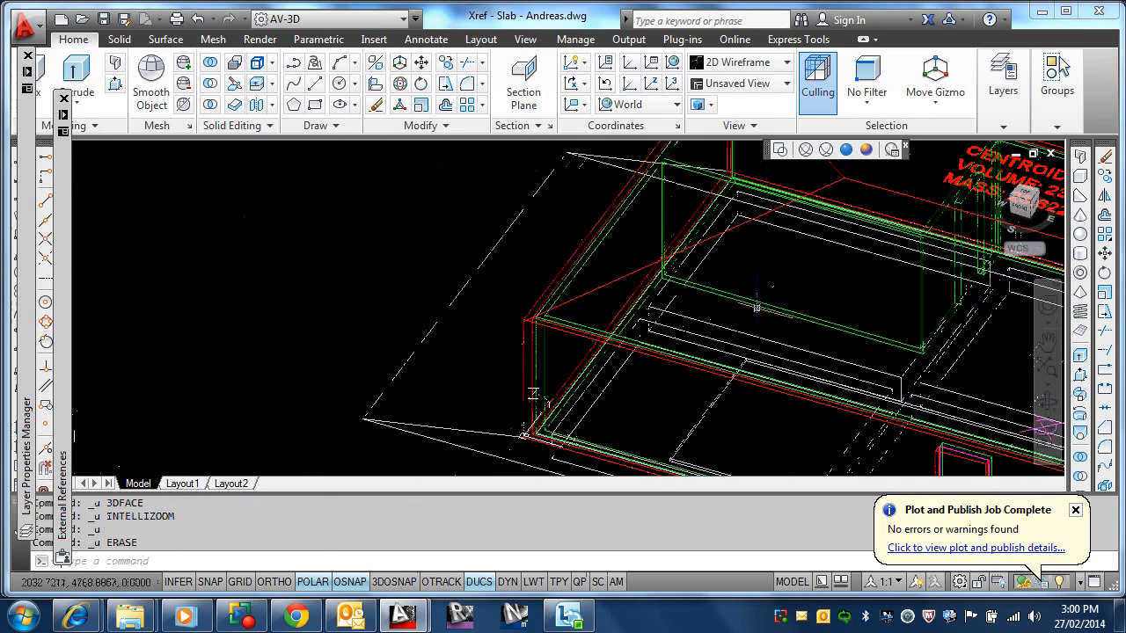
middle_click_drag(747, 320, 719, 357)
scroll(508, 288, "down", 3)
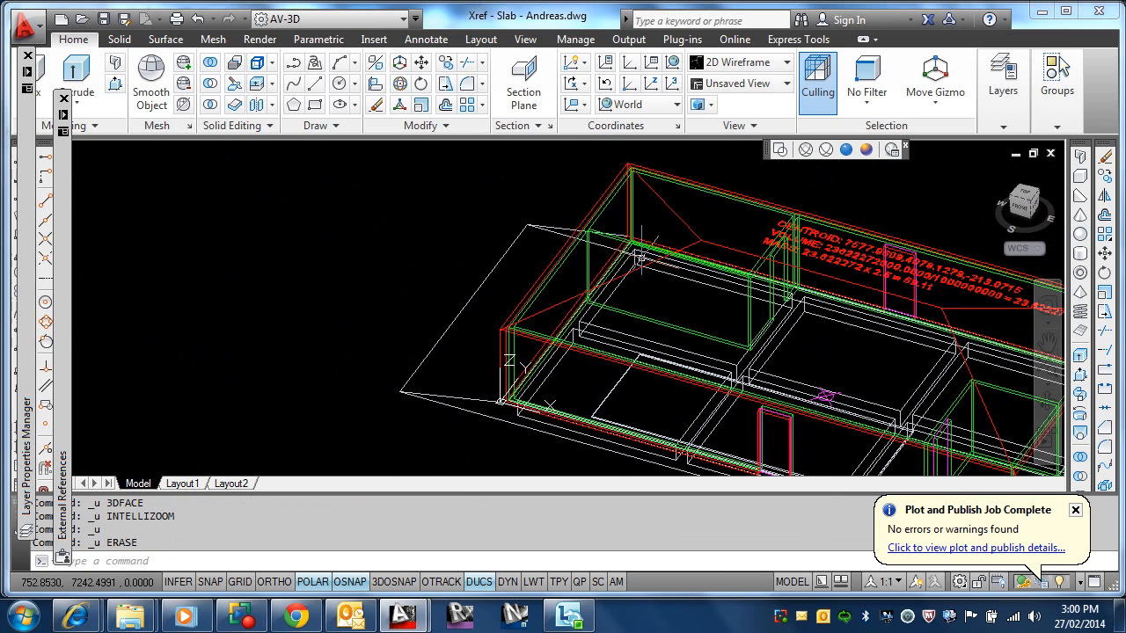
type("m")
key("Return")
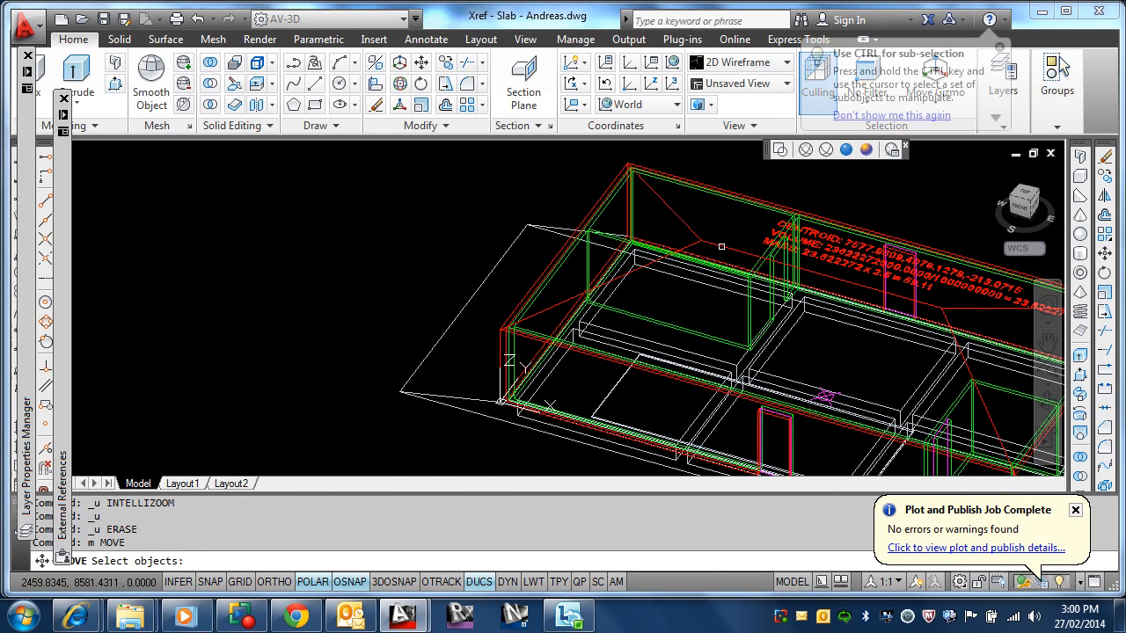
left_click(709, 247)
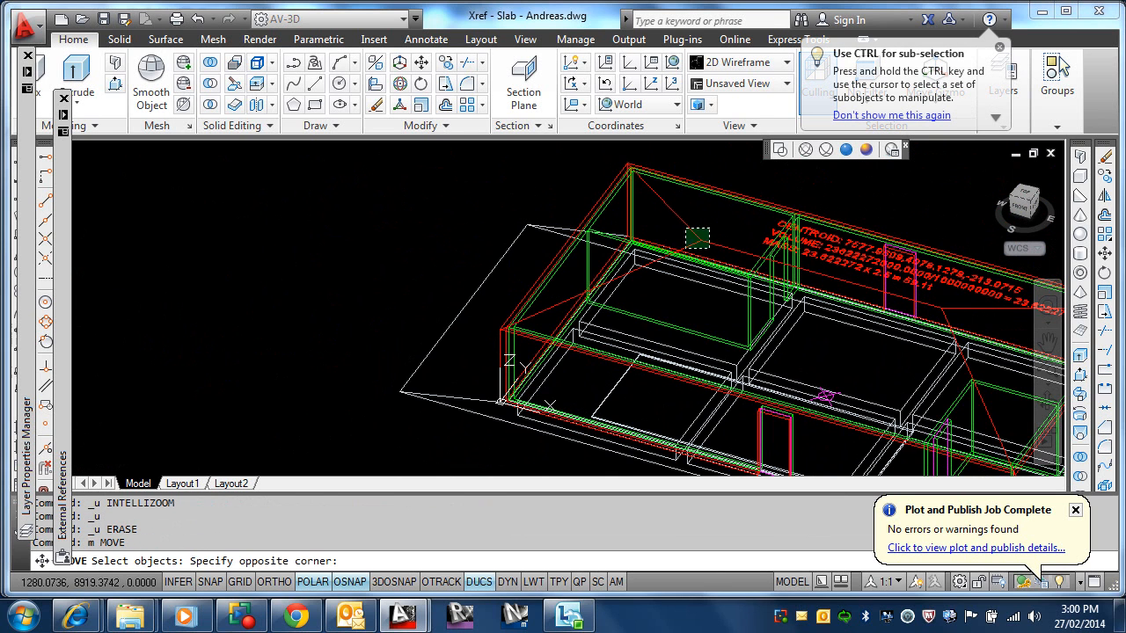
left_click(683, 226)
left_click(946, 304)
left_click(936, 311)
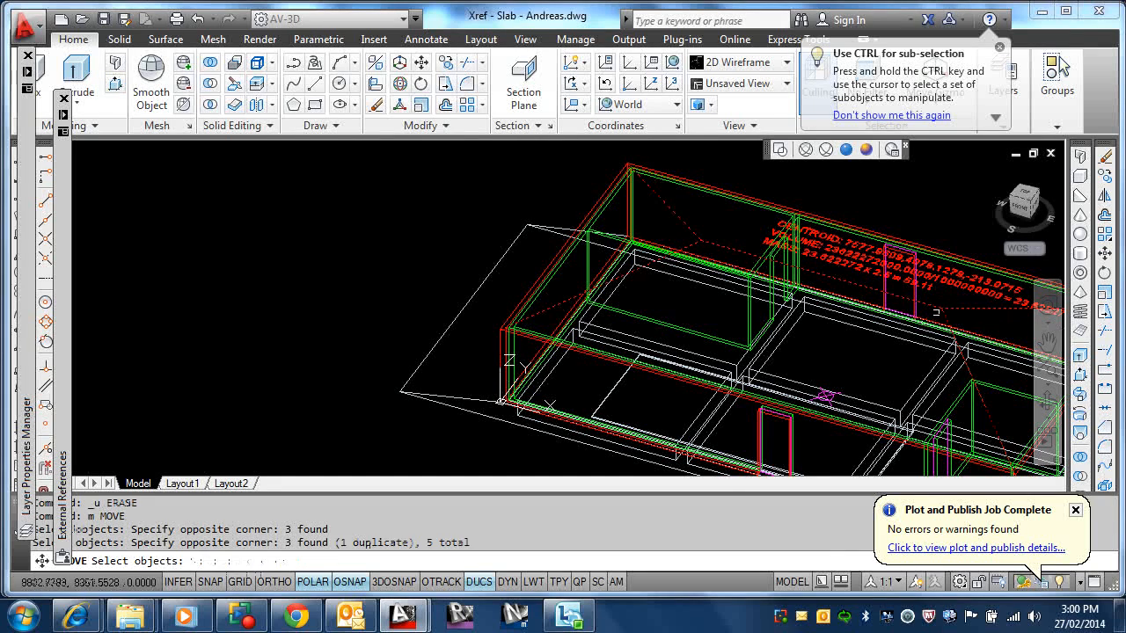
left_click(551, 275)
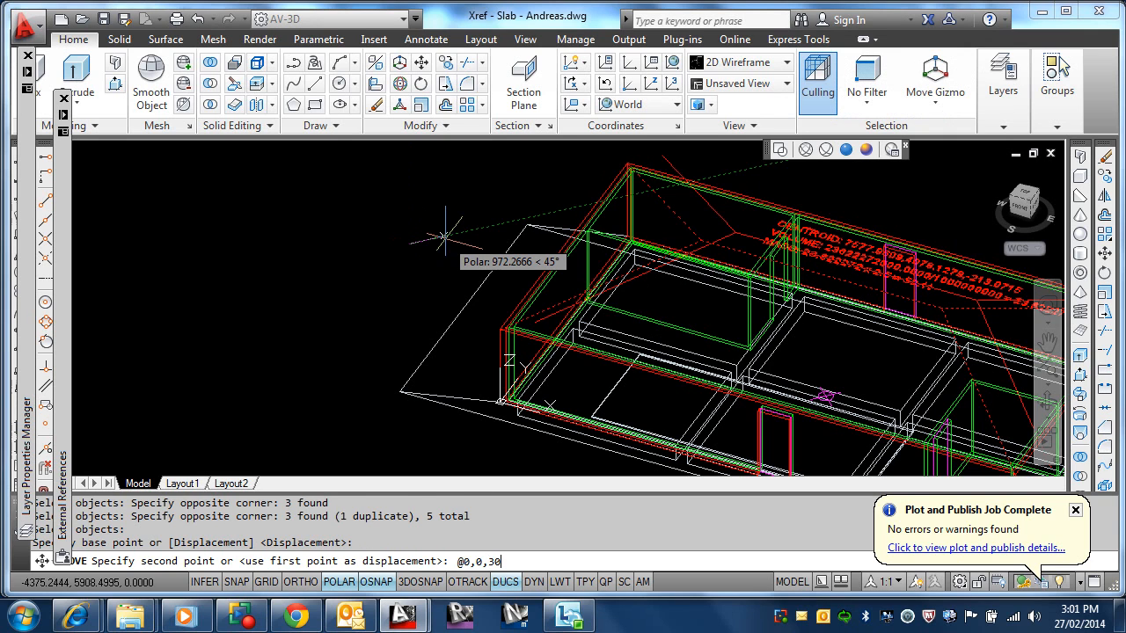
type("@0,0,30")
key("Return")
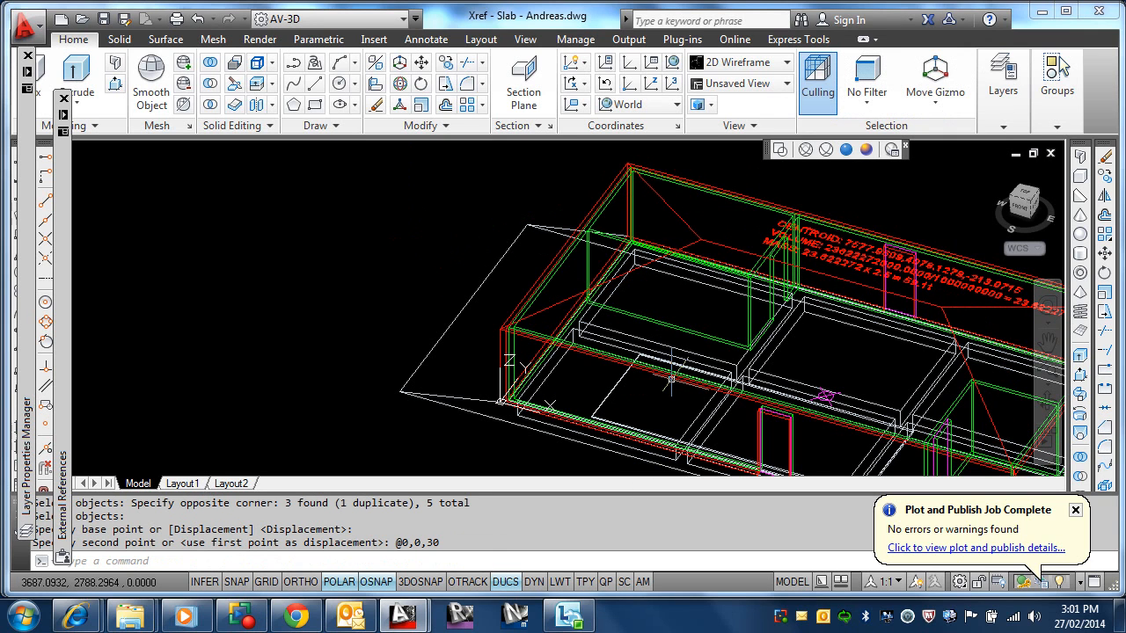
- Create a triangular 3D face on the western hip end, joining both eave corners to the near end of the ridge line
type("face")
key("Return")
scroll(490, 316, "up", 4)
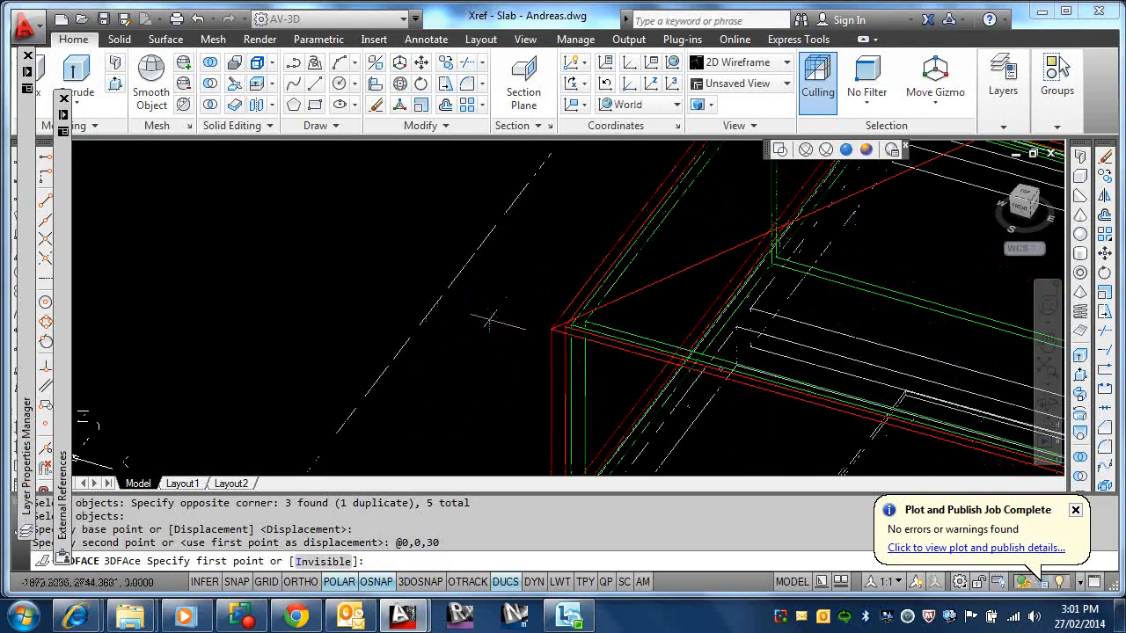
left_click(563, 328)
scroll(572, 339, "down", 4)
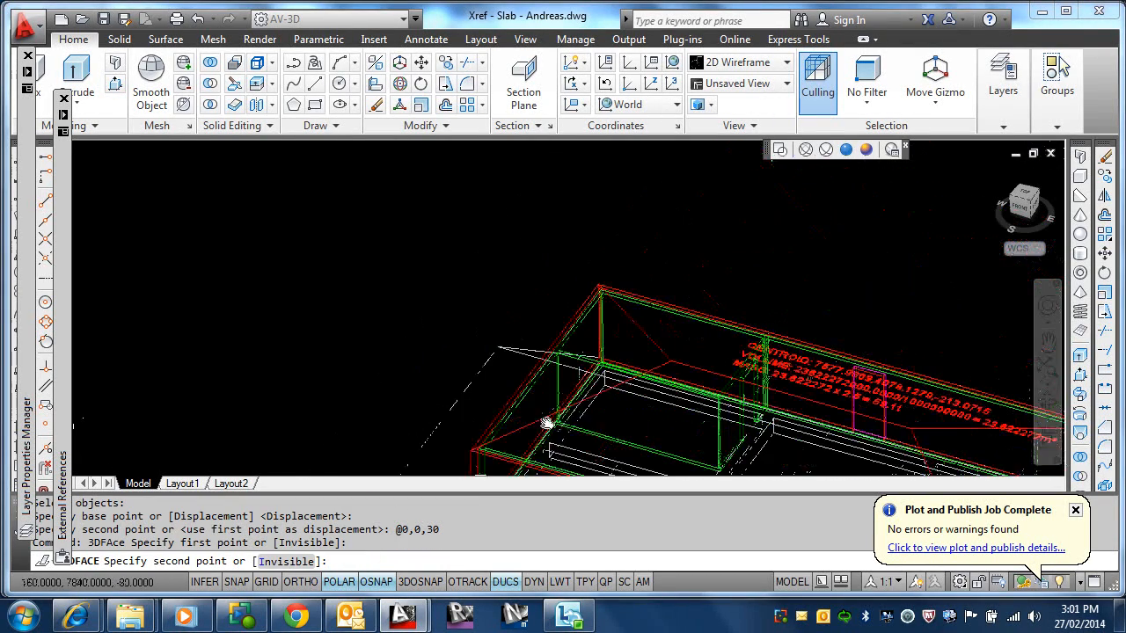
left_click(658, 363)
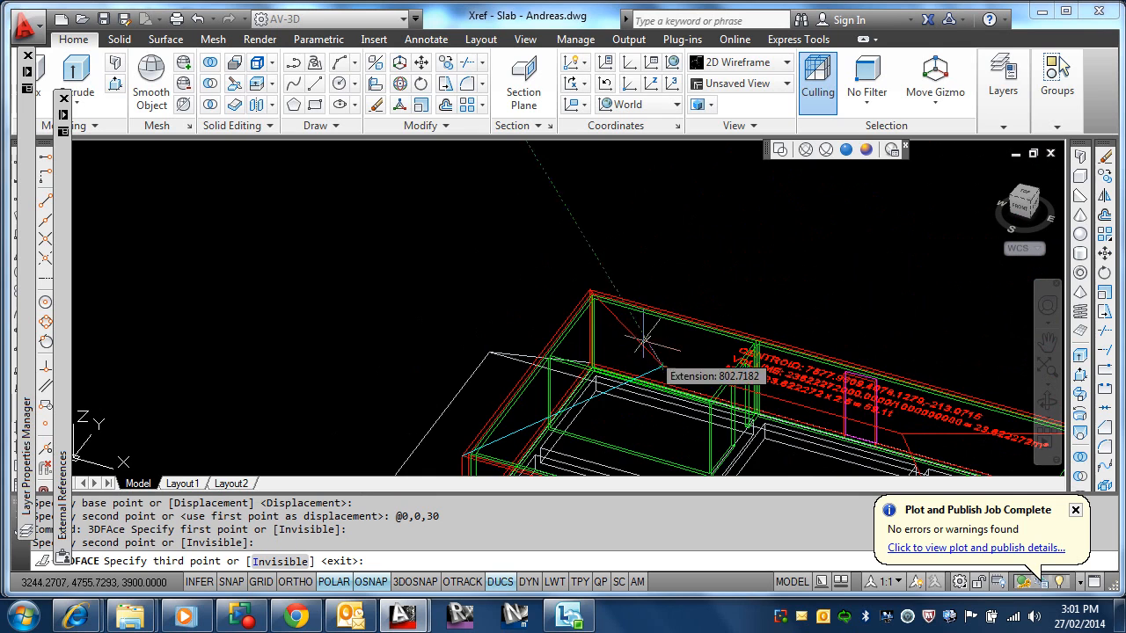
scroll(623, 327, "up", 4)
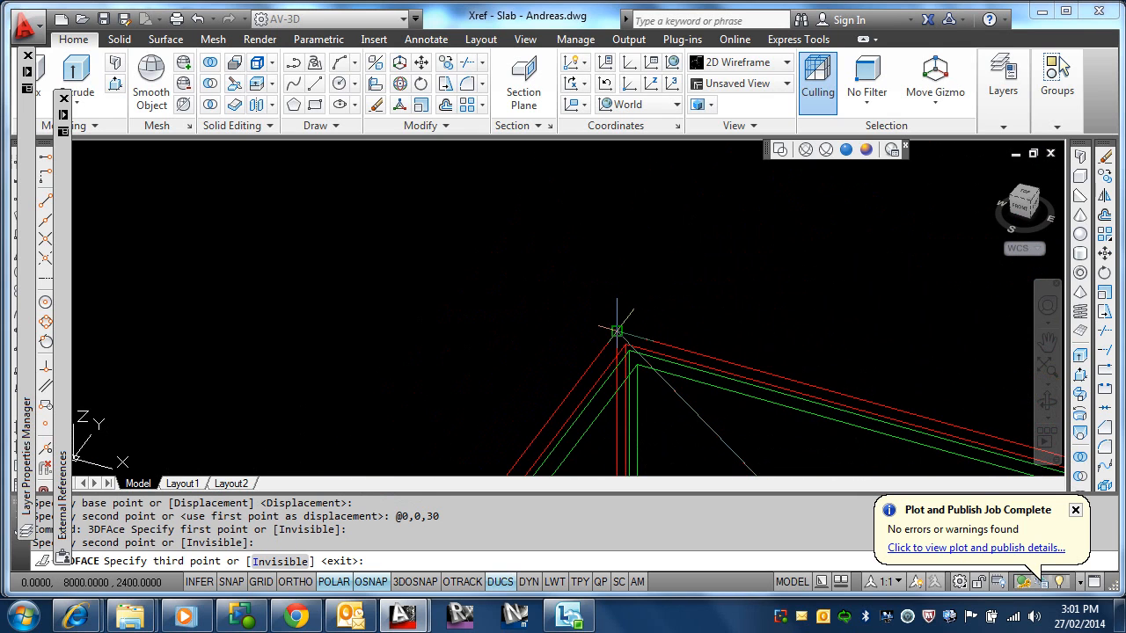
left_click(616, 330)
scroll(616, 331, "down", 4)
middle_click_drag(653, 279, 720, 175)
scroll(642, 272, "up", 4)
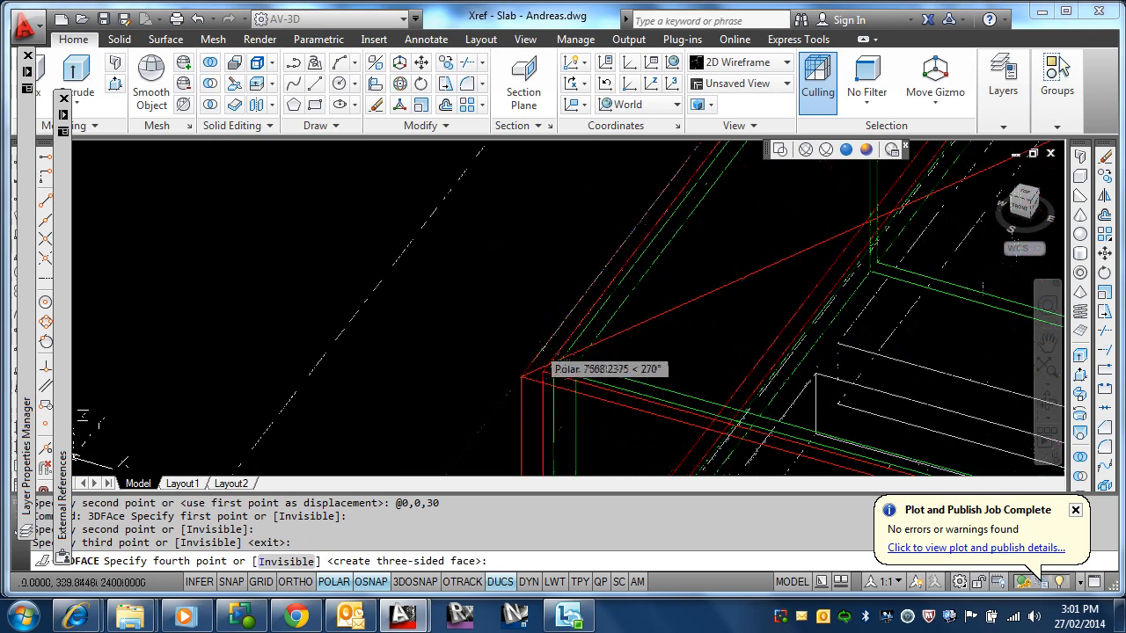
left_click(521, 377)
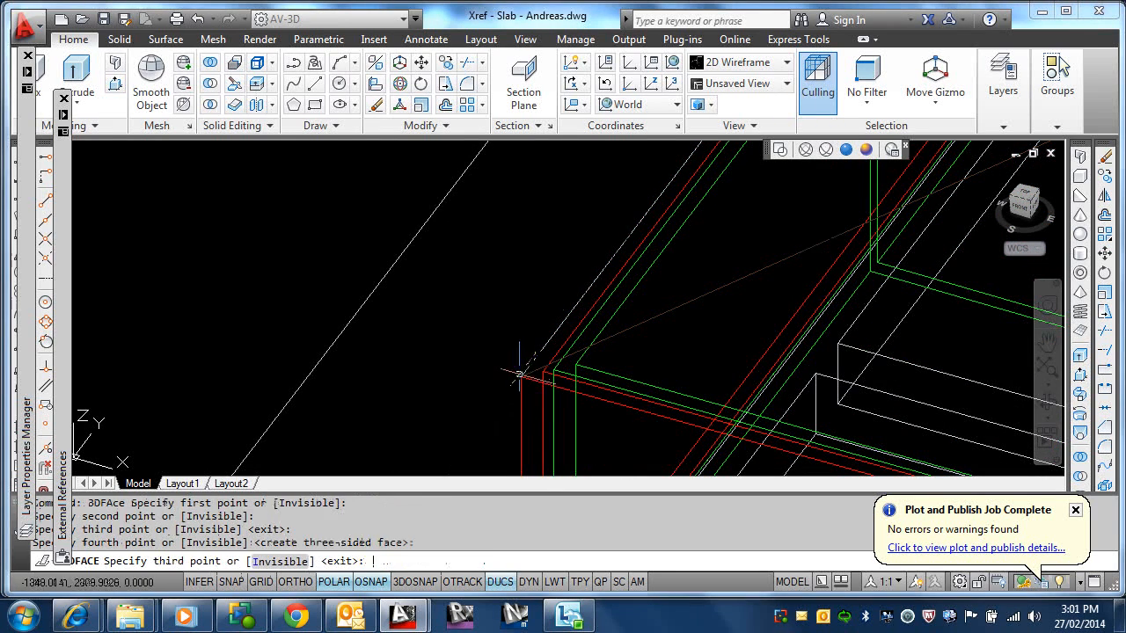
key("Return")
key("Escape")
- Inspect the new hip-end face from several angles in the Conceptual visual style and return to 2D Wireframe
middle_click_drag(520, 377, 604, 410, "shift")
scroll(217, 198, "down", 4)
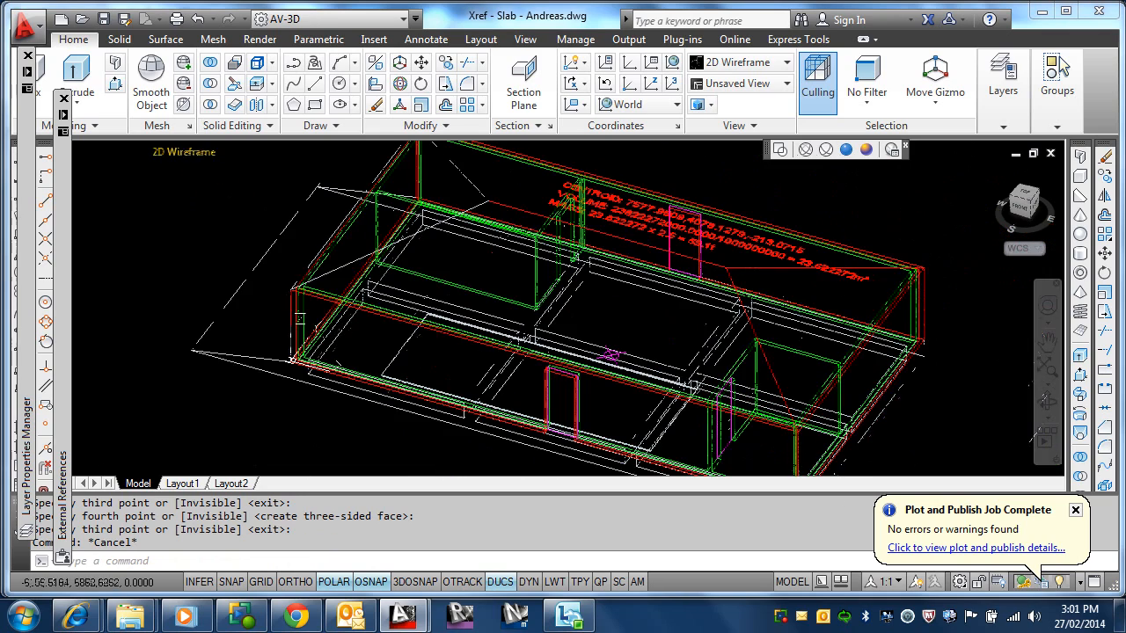
left_click(184, 154)
left_click(239, 217)
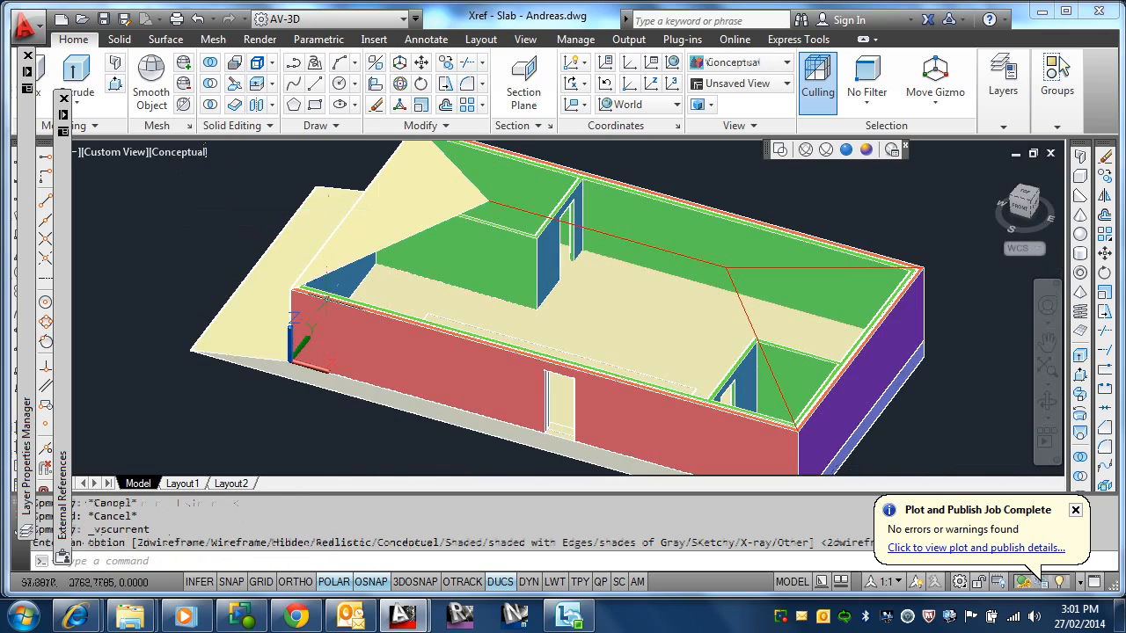
middle_click_drag(555, 376, 610, 395, "shift")
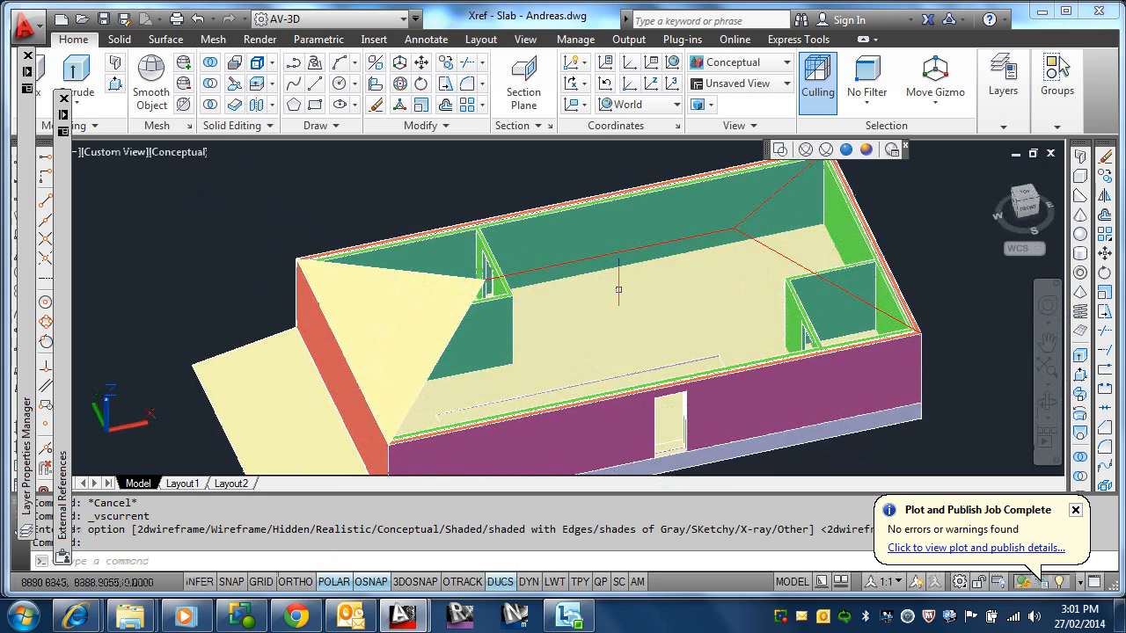
middle_click_drag(464, 264, 504, 268, "shift")
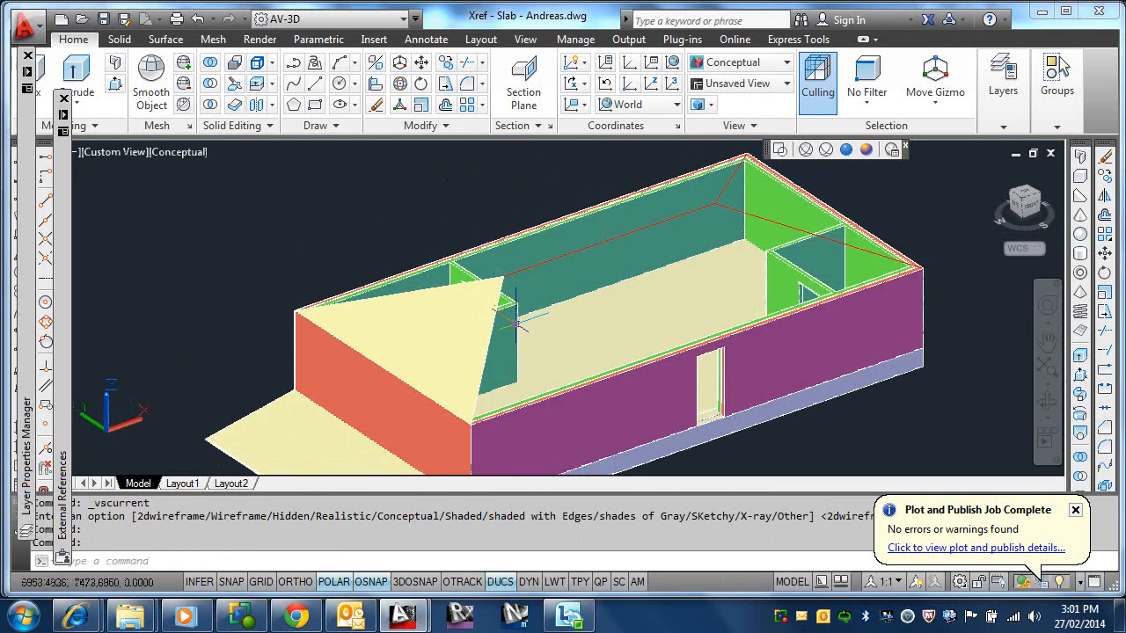
left_click(179, 155)
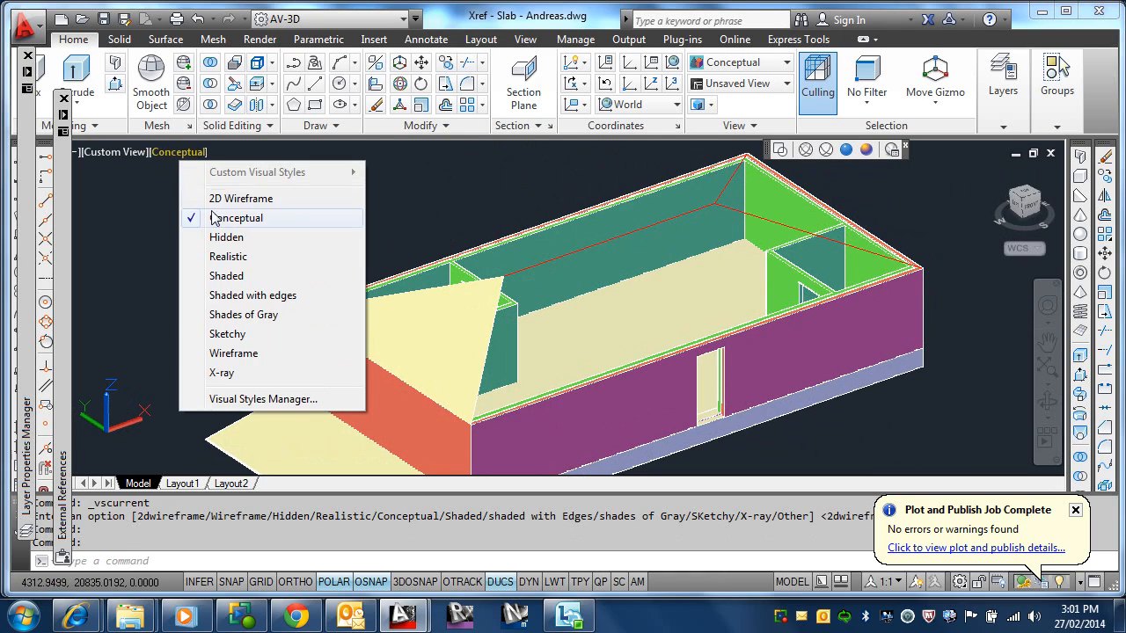
left_click(264, 197)
middle_click_drag(440, 319, 277, 257)
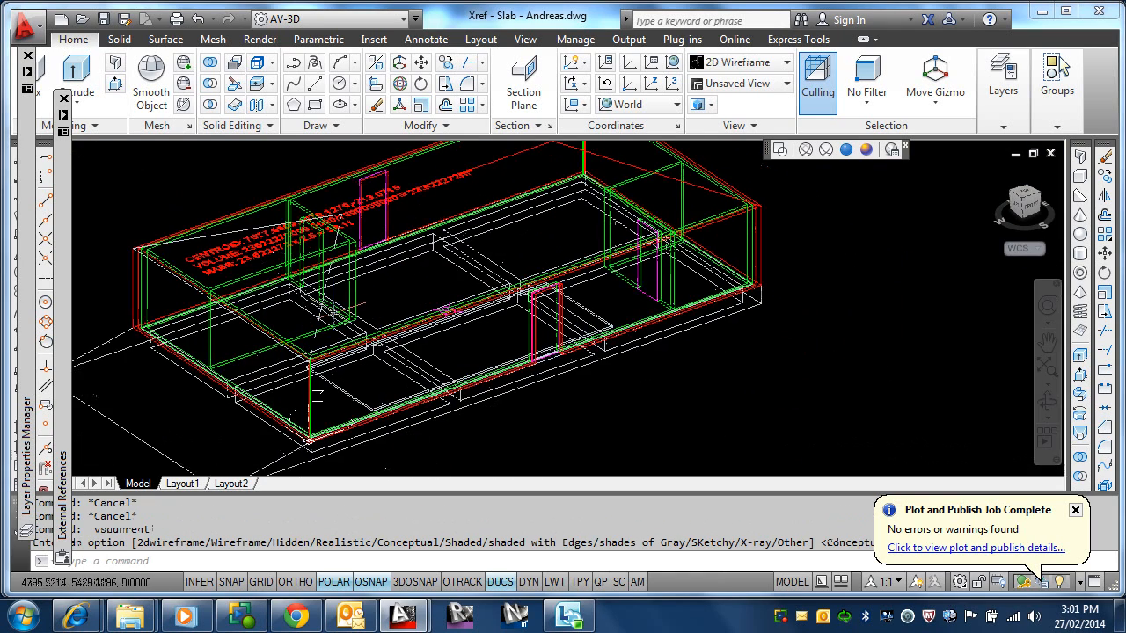
middle_click_drag(335, 314, 326, 329, "shift")
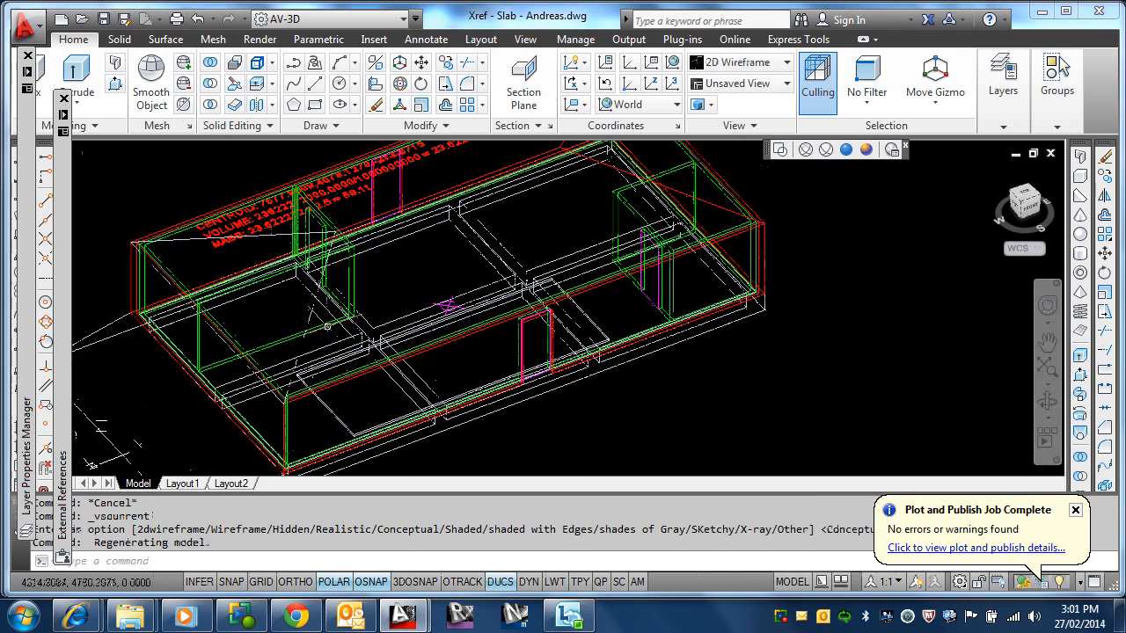
type("3dface")
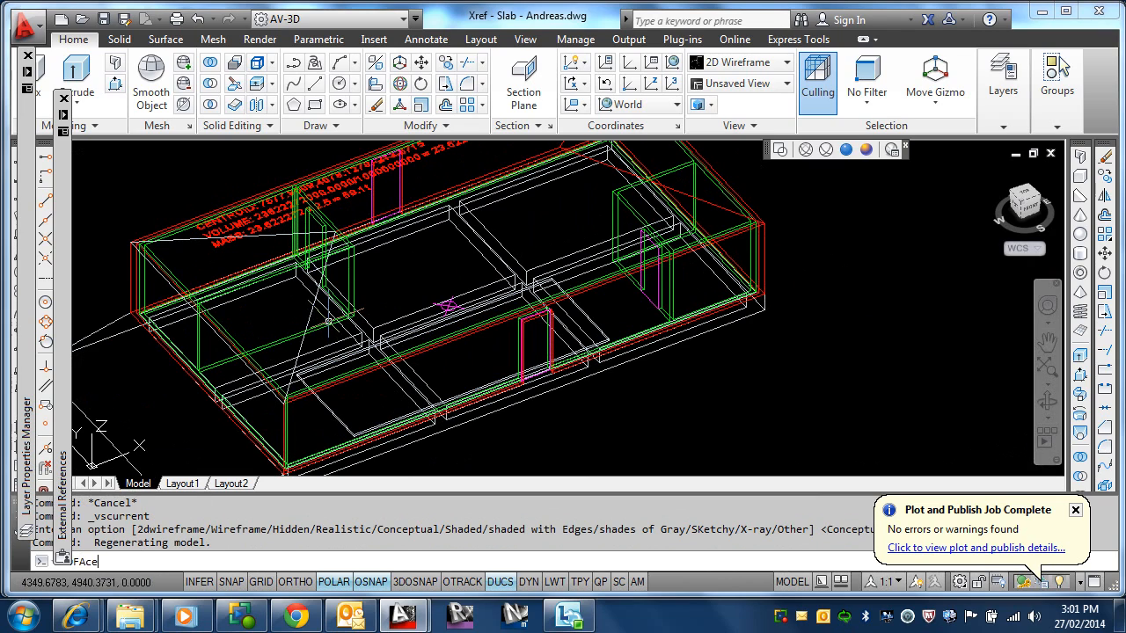
key("Return")
scroll(272, 378, "up", 5)
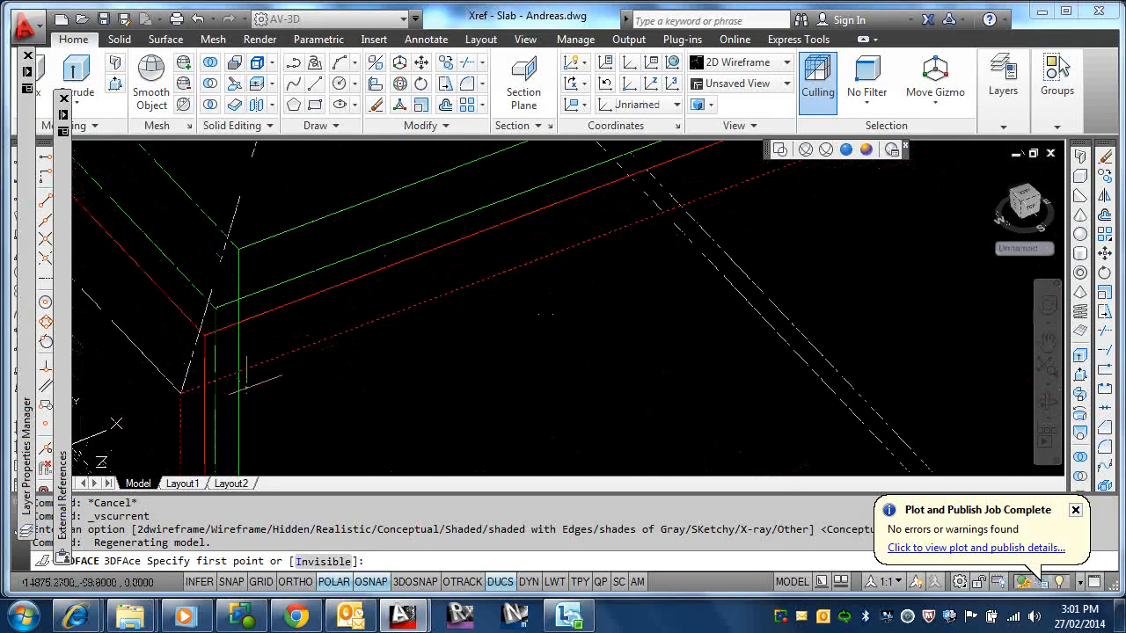
left_click(180, 392)
scroll(228, 373, "down", 10)
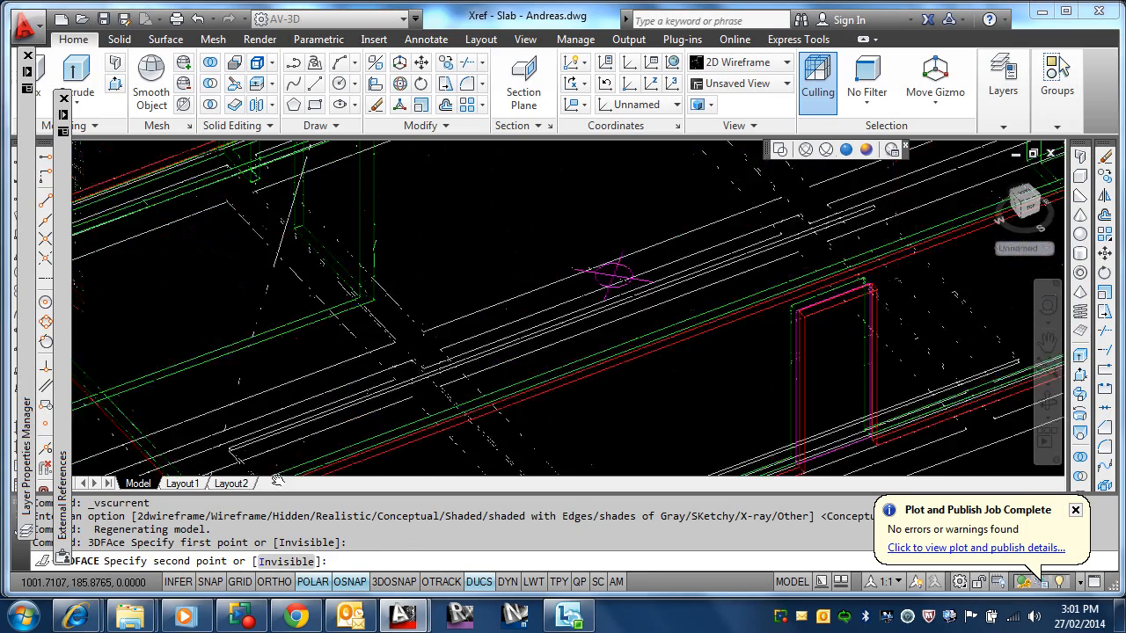
scroll(264, 264, "up", 4)
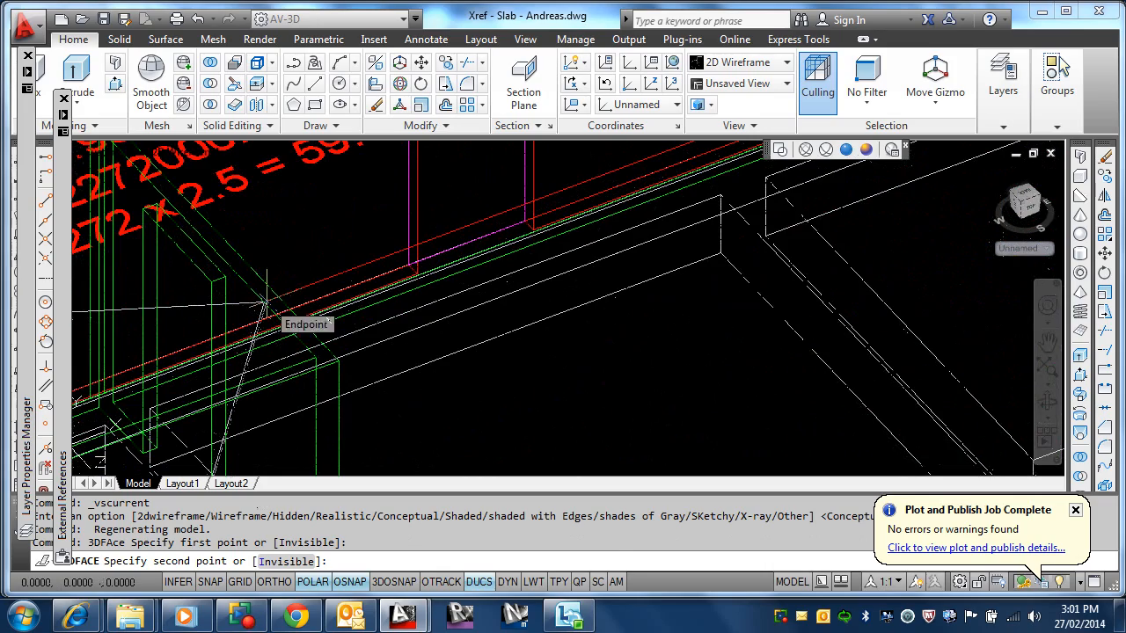
mouse_move(267, 302)
middle_mouse_down("shift")
mouse_move(269, 278)
mouse_move(261, 285)
middle_mouse_up("shift")
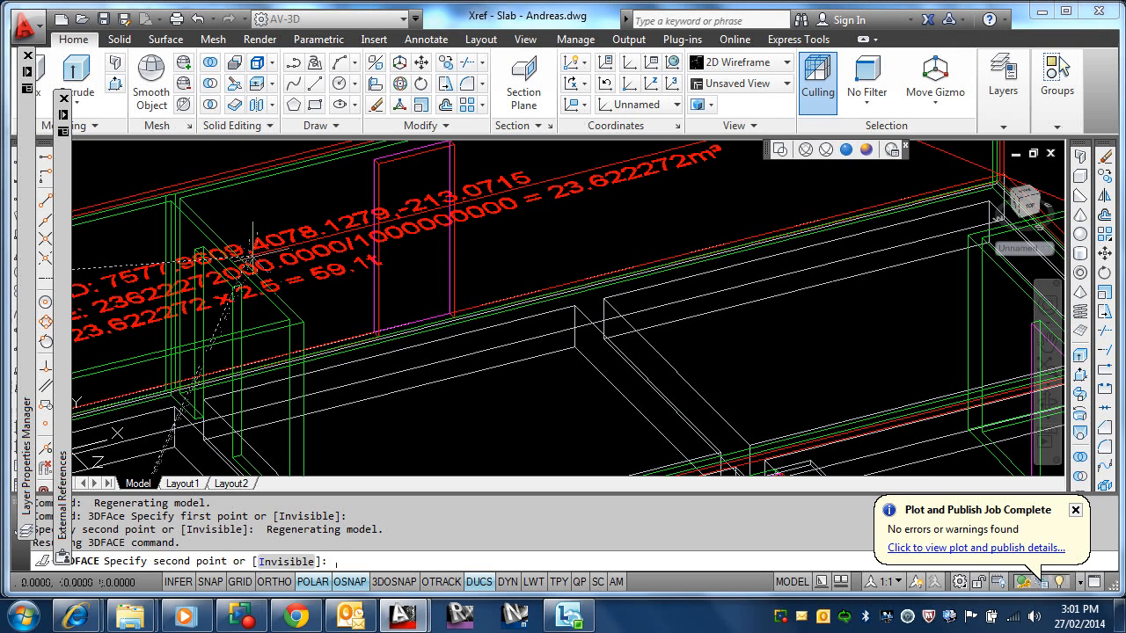
key("Escape")
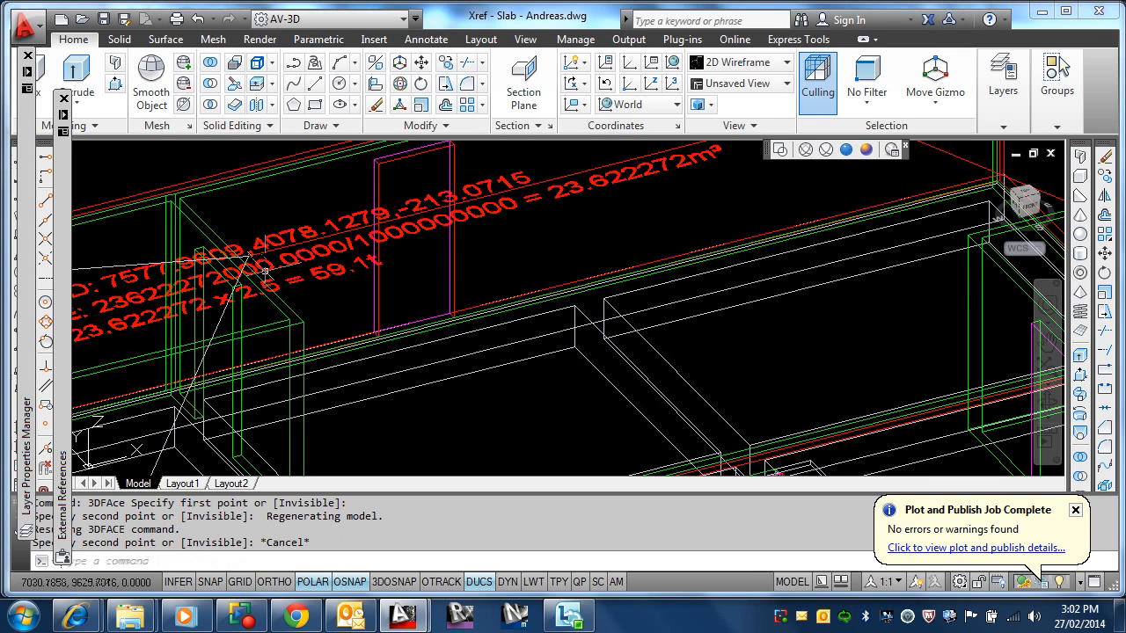
- Create a four-sided 3D face on the long front roof slope, joining both ridge ends to the two front eave corners
key("Return")
left_click(249, 256)
scroll(255, 229, "down", 5)
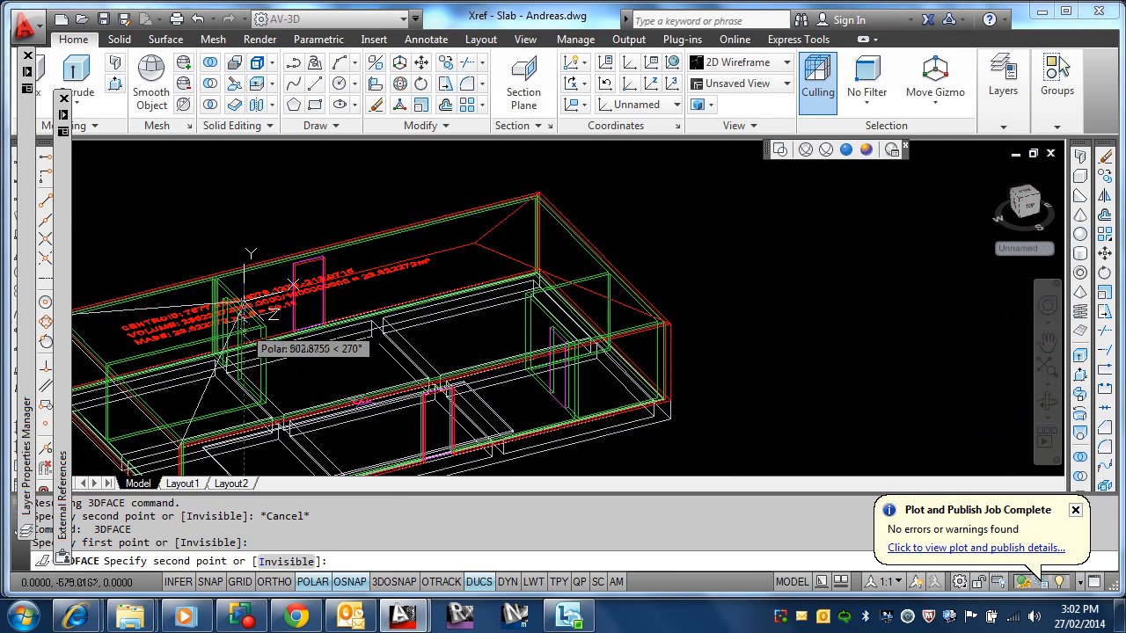
scroll(249, 231, "up", 5)
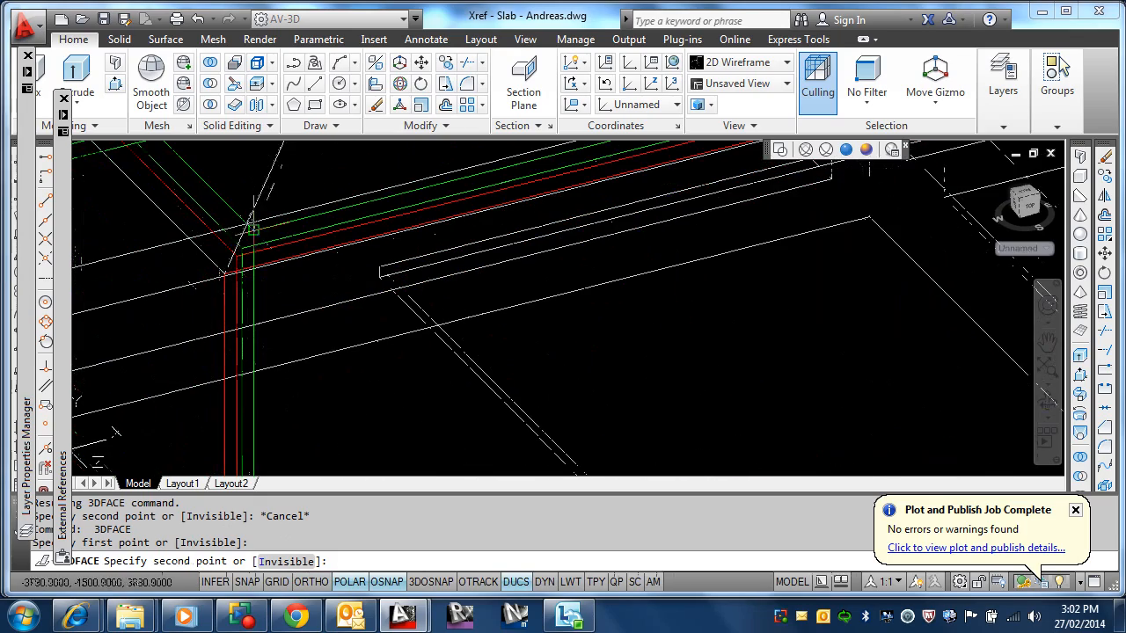
left_click(226, 274)
scroll(193, 277, "down", 5)
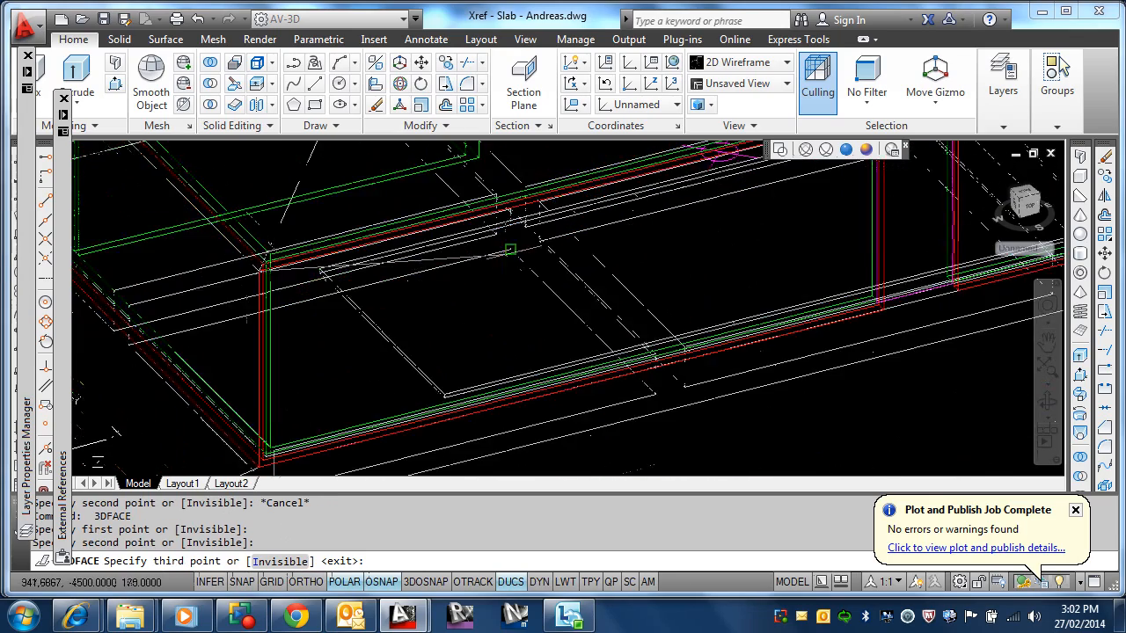
middle_click_drag(528, 217, 377, 319)
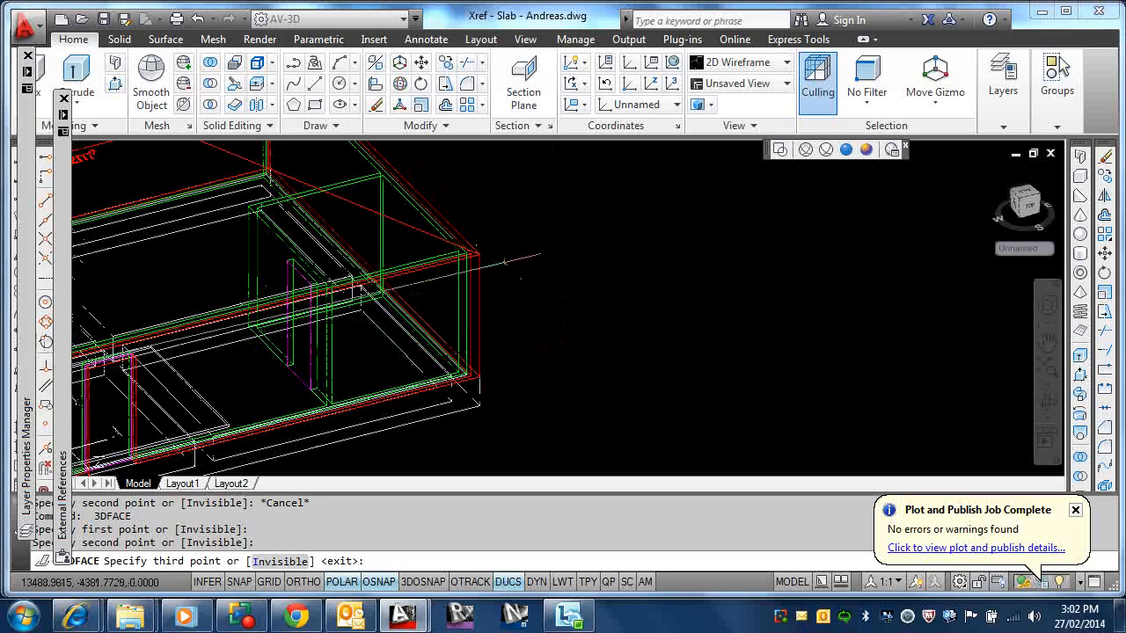
scroll(479, 255, "up", 2)
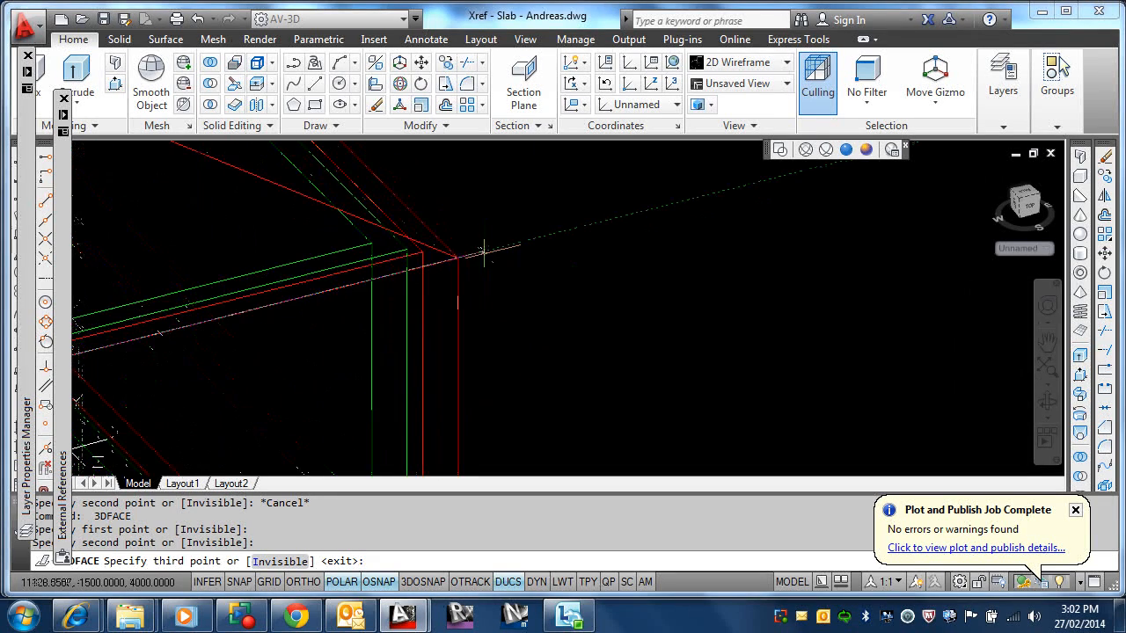
left_click(458, 255)
scroll(404, 227, "down", 3)
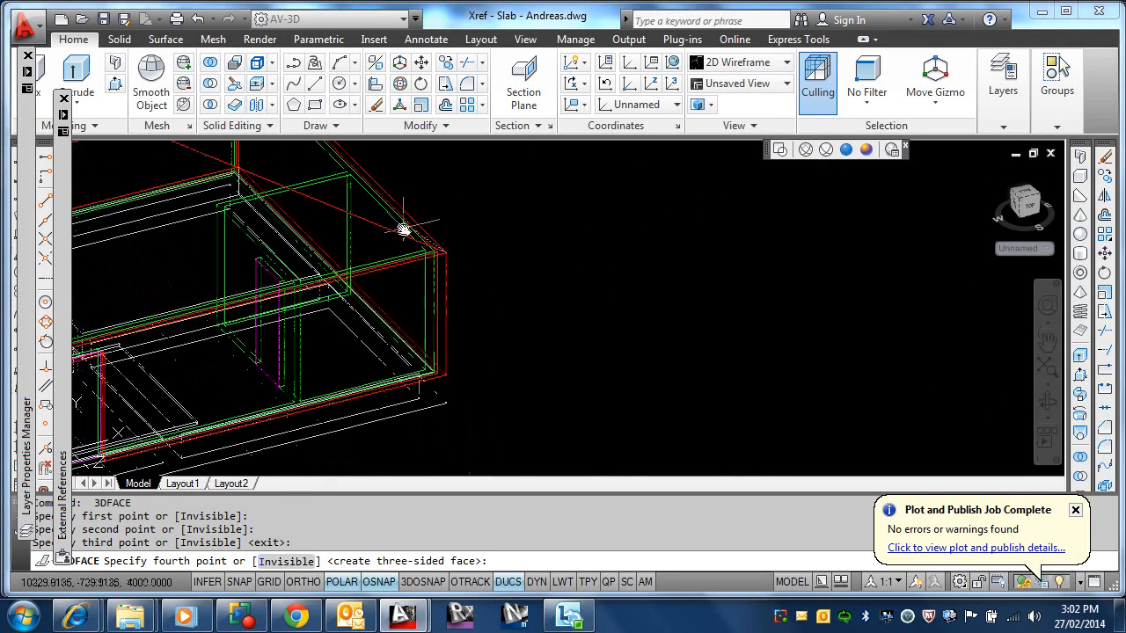
scroll(528, 264, "up", 2)
left_click(485, 251)
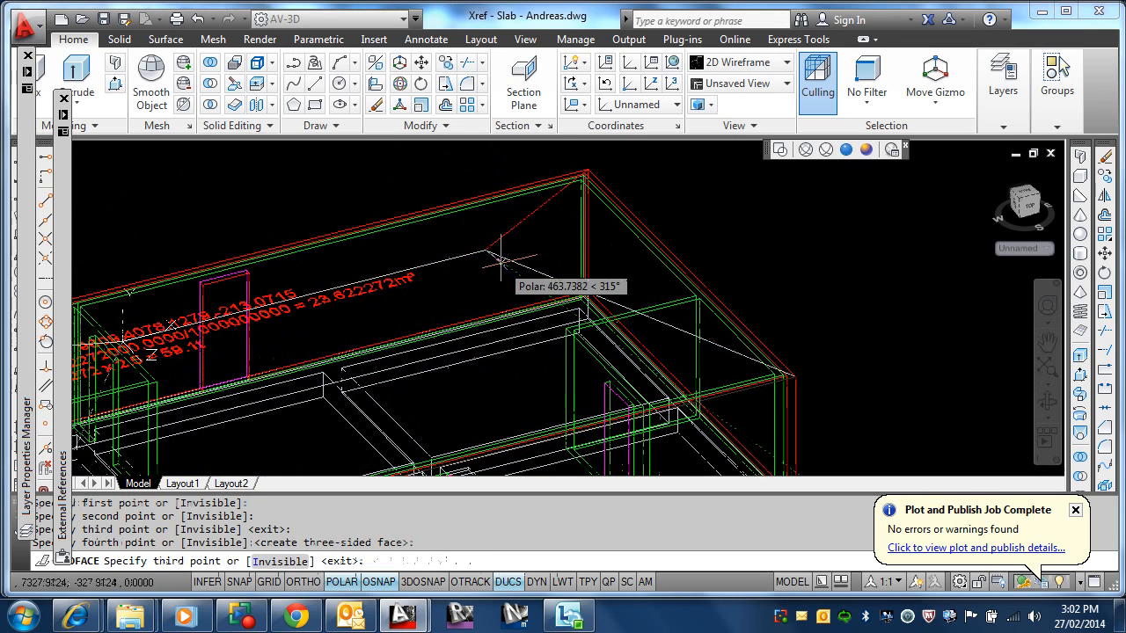
key("Escape")
scroll(594, 275, "down", 3)
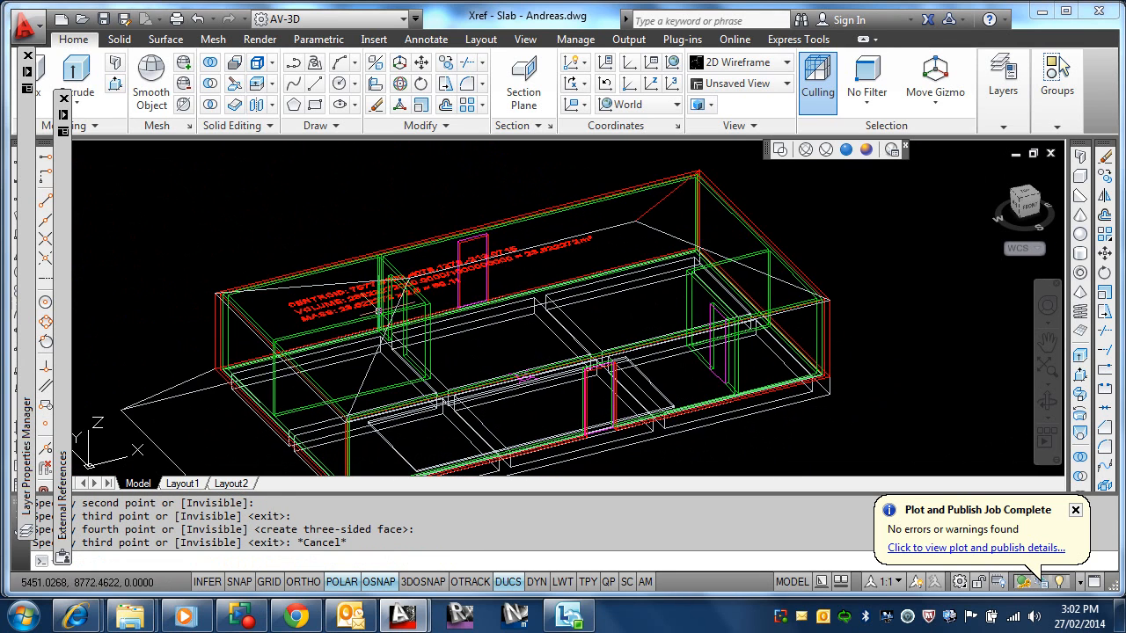
key("Escape")
type("mi")
key("Return")
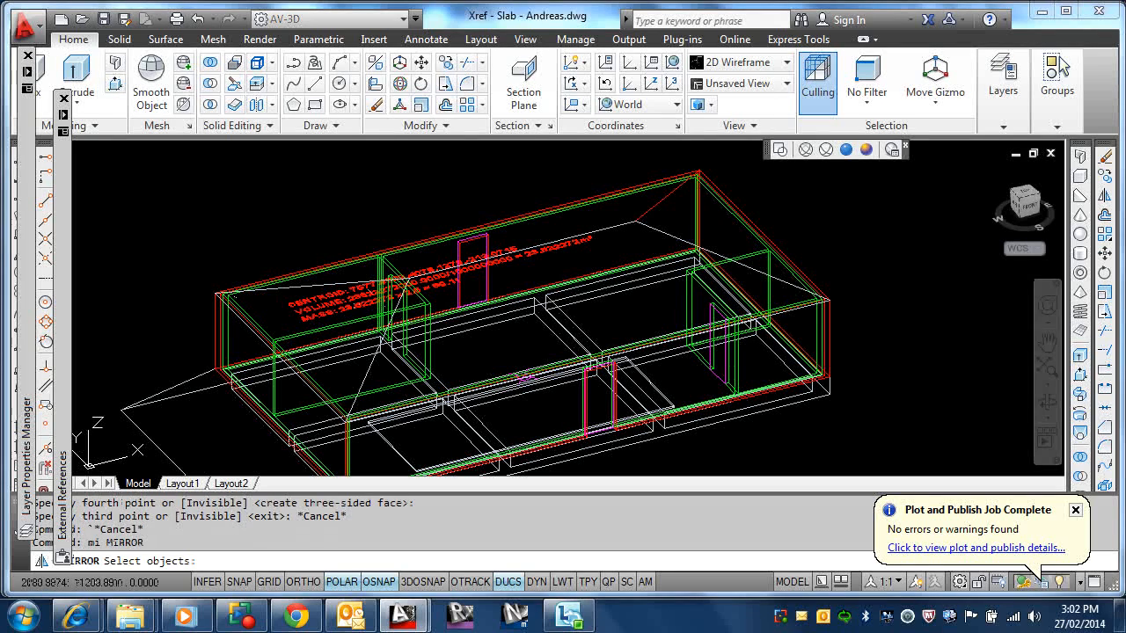
left_click(266, 289)
key("Return")
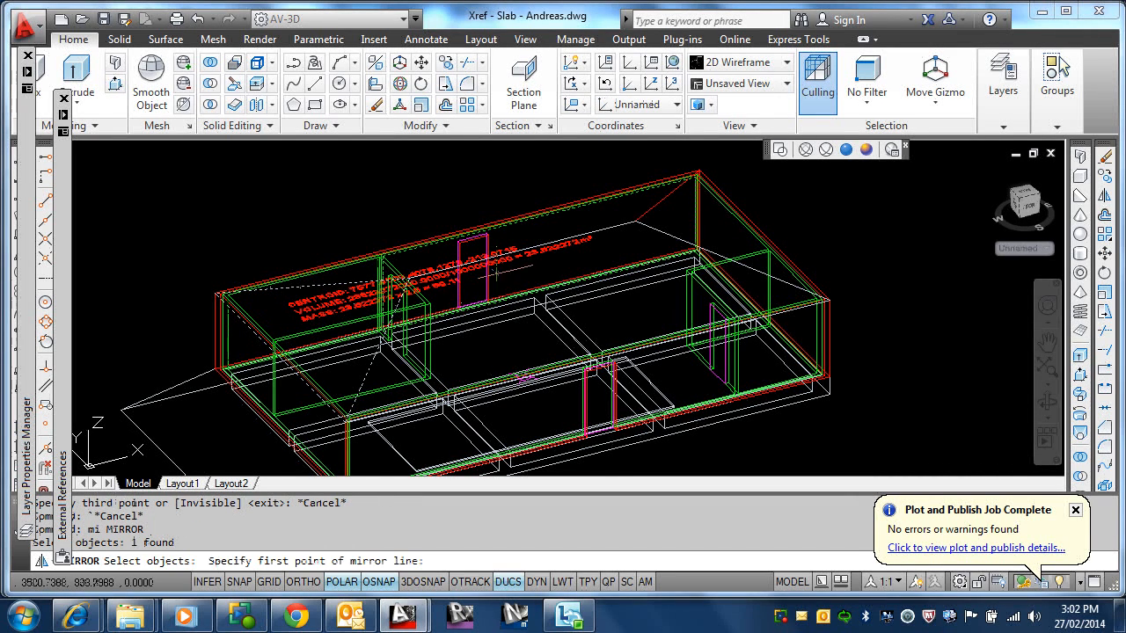
middle_click(535, 247, "shift")
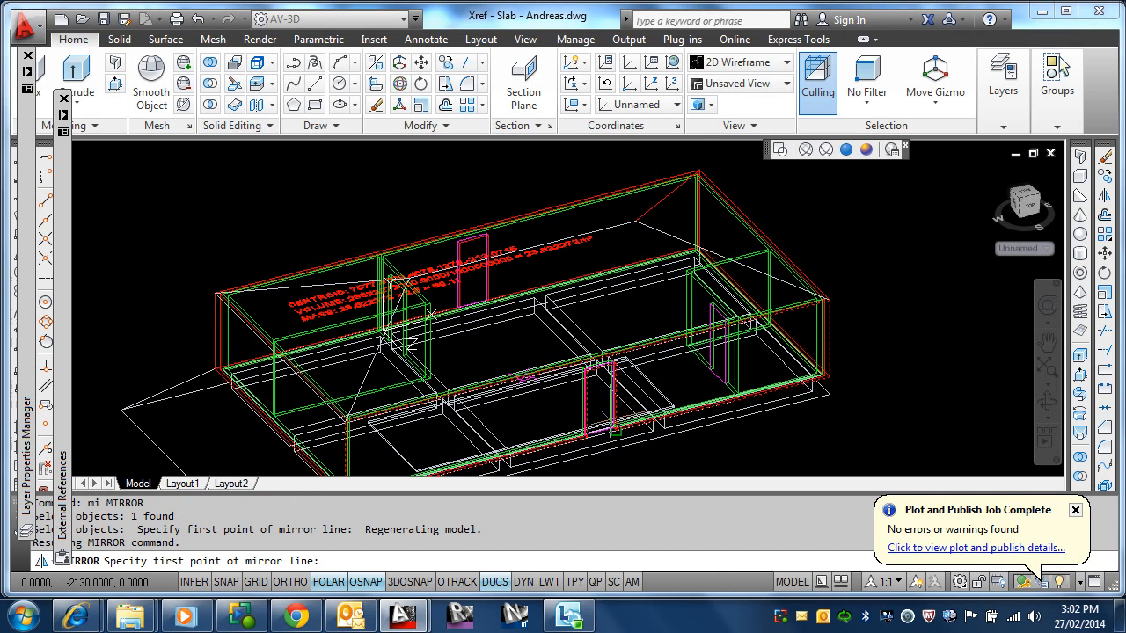
key("Escape")
key("Return")
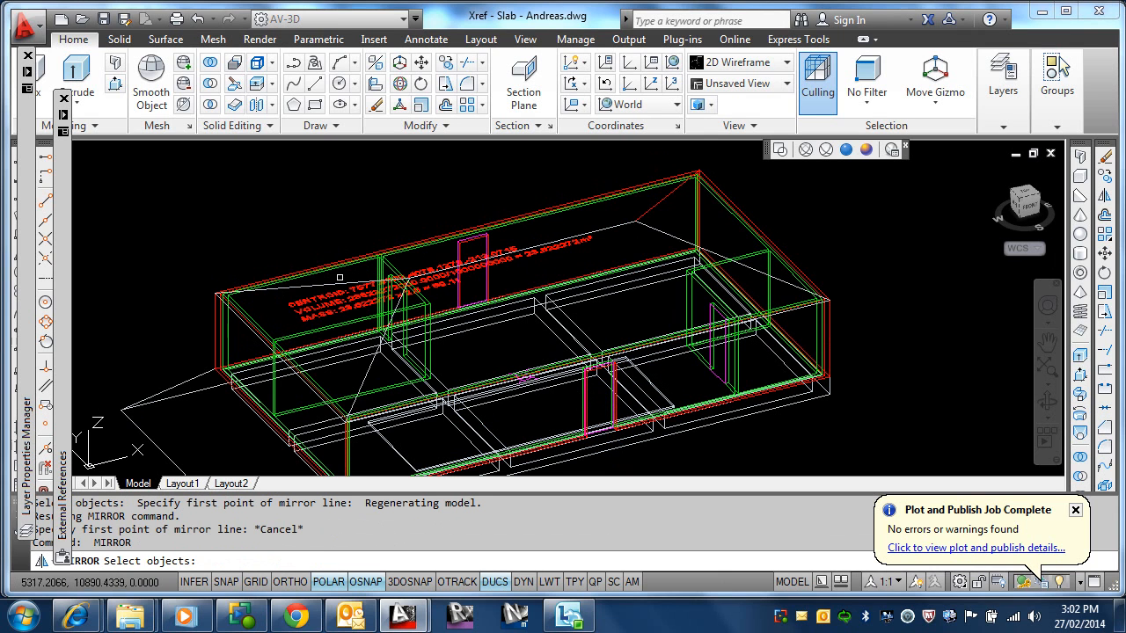
left_click(343, 282)
key("Return")
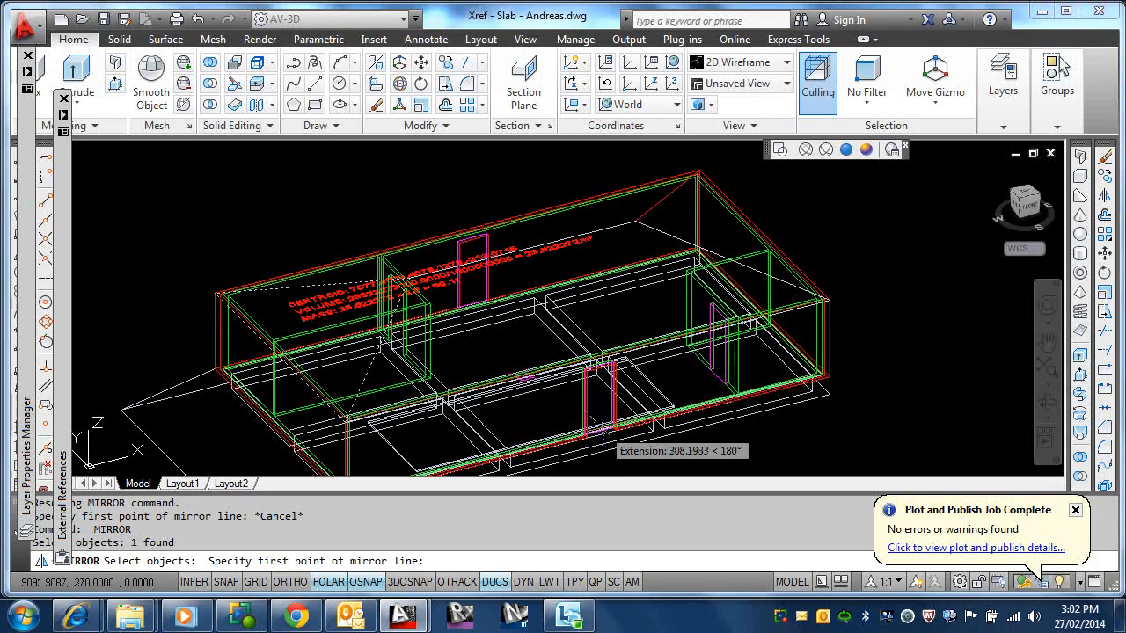
scroll(602, 435, "up", 4)
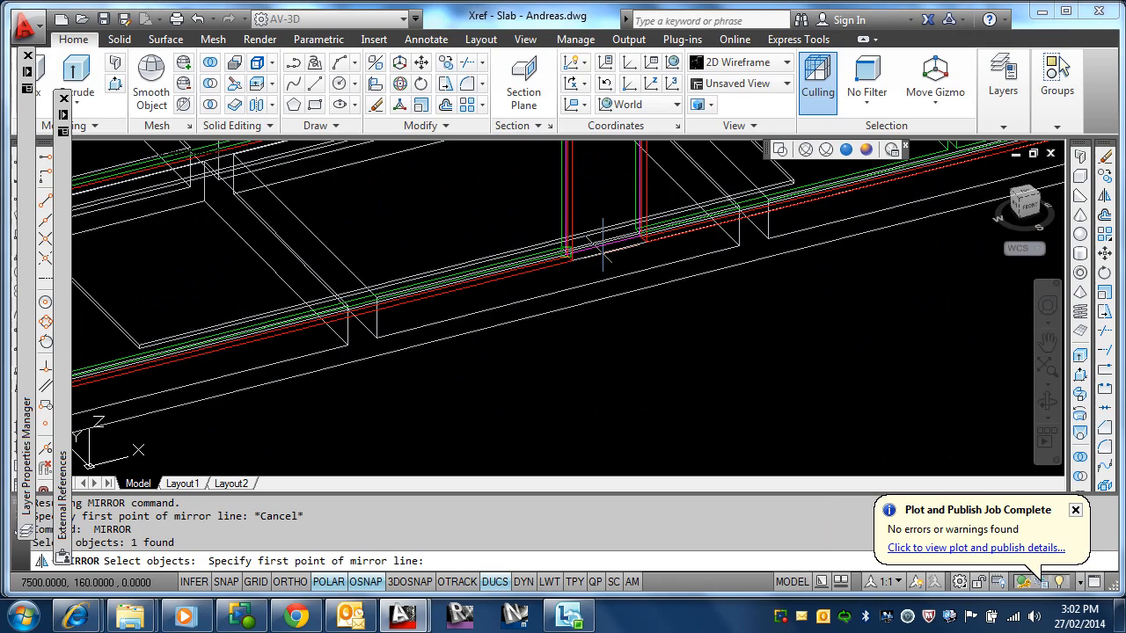
scroll(602, 248, "down", 6)
key("Escape")
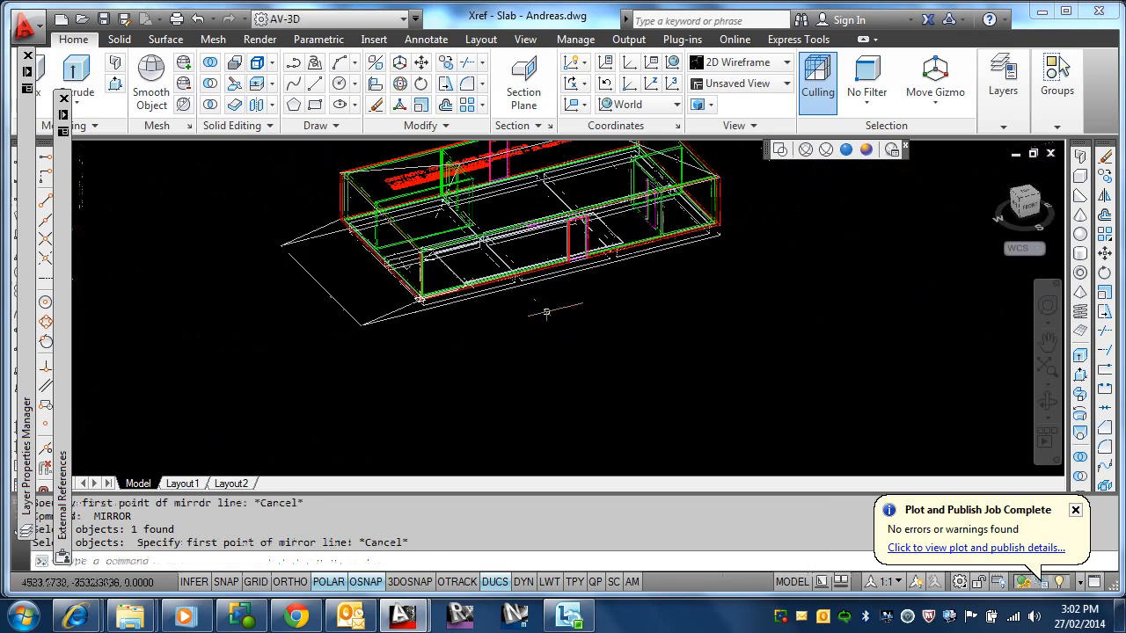
middle_click_drag(534, 273, 747, 314, "shift")
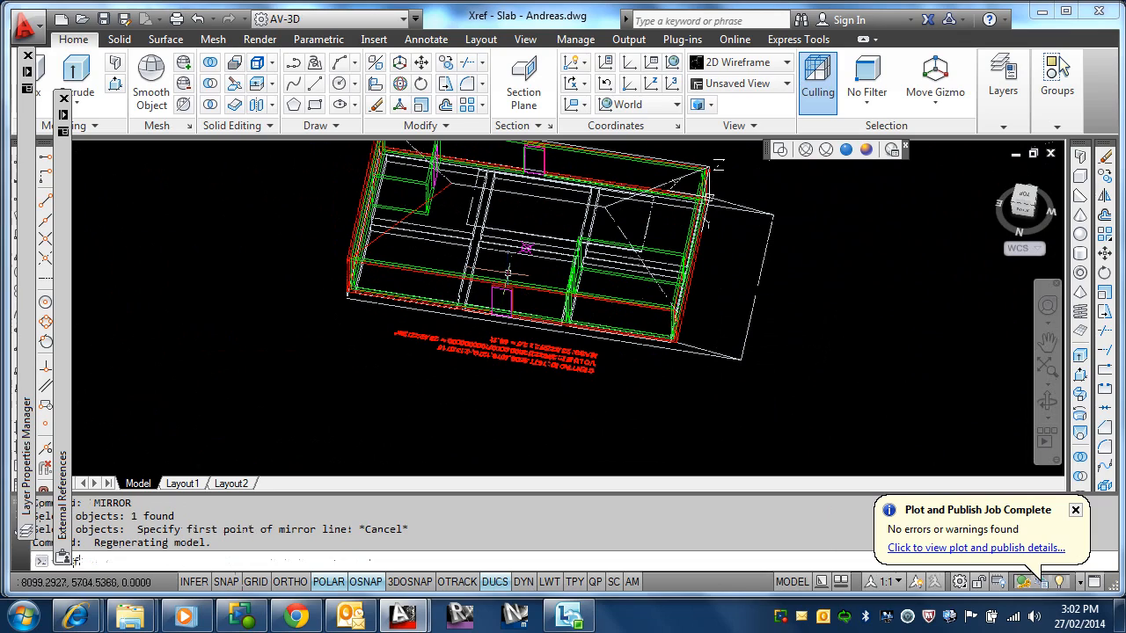
- Create a four-sided 3D face on the long back roof slope, joining the two back eave corners to both ridge ends
type("3dface")
key("Return")
scroll(290, 308, "up", 5)
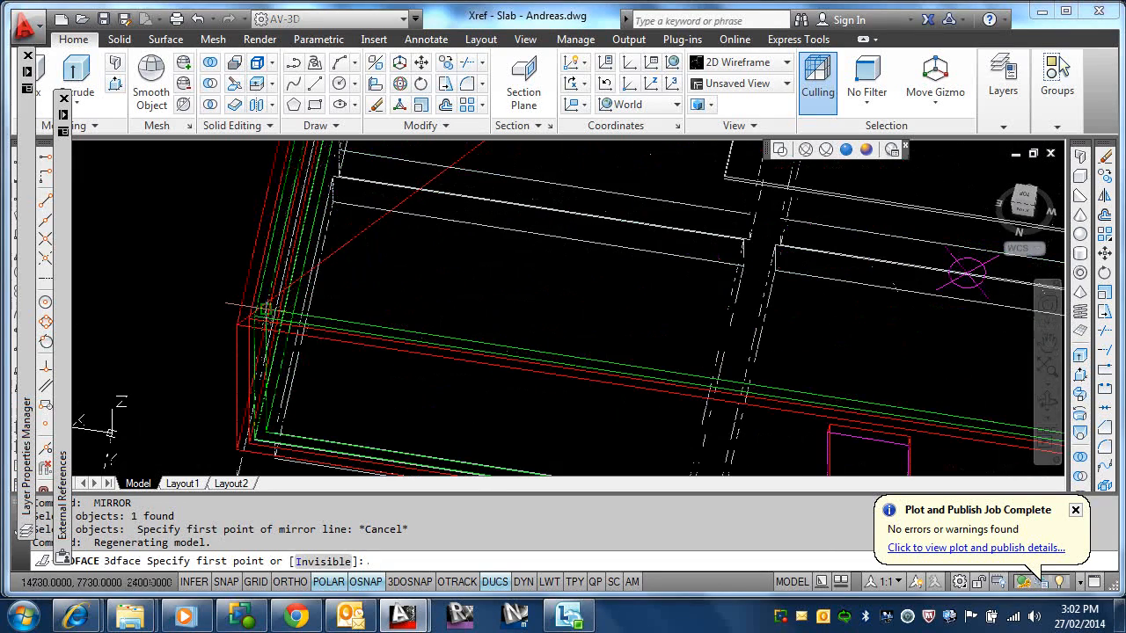
left_click(237, 326)
scroll(343, 291, "down", 5)
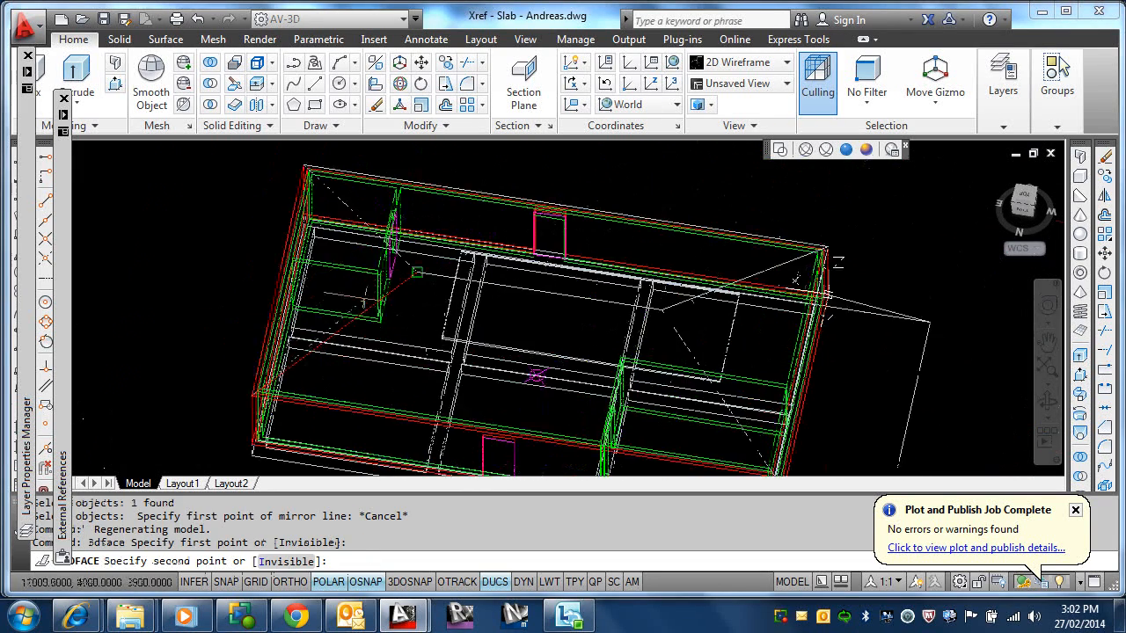
scroll(466, 259, "up", 4)
left_click(469, 248)
scroll(471, 251, "down", 5)
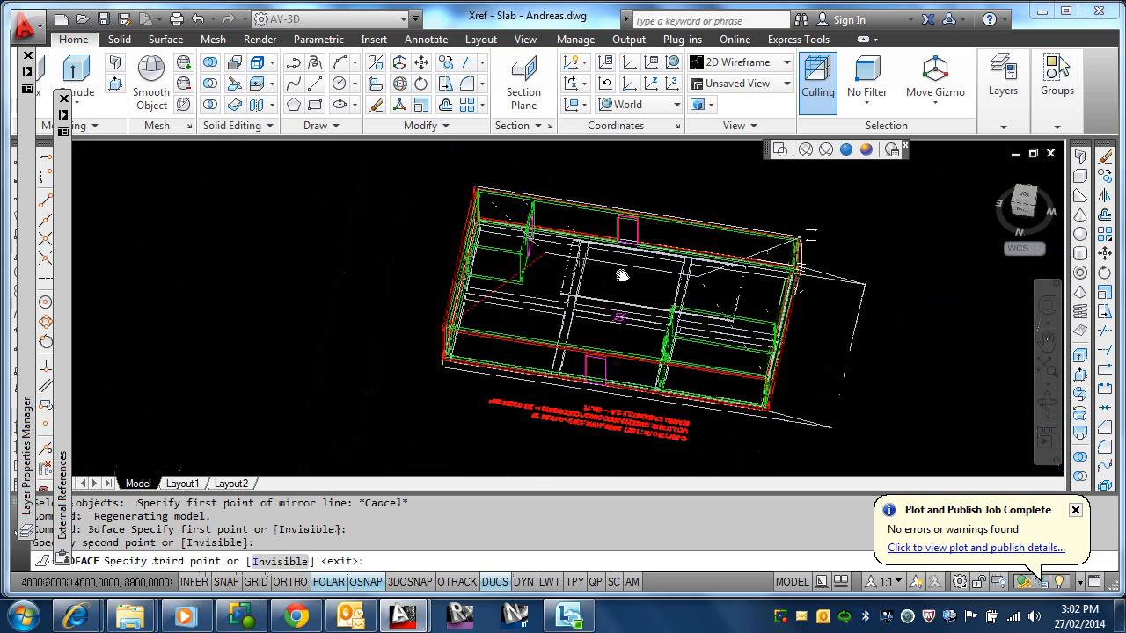
scroll(528, 316, "up", 3)
left_click(658, 266)
scroll(727, 348, "down", 5)
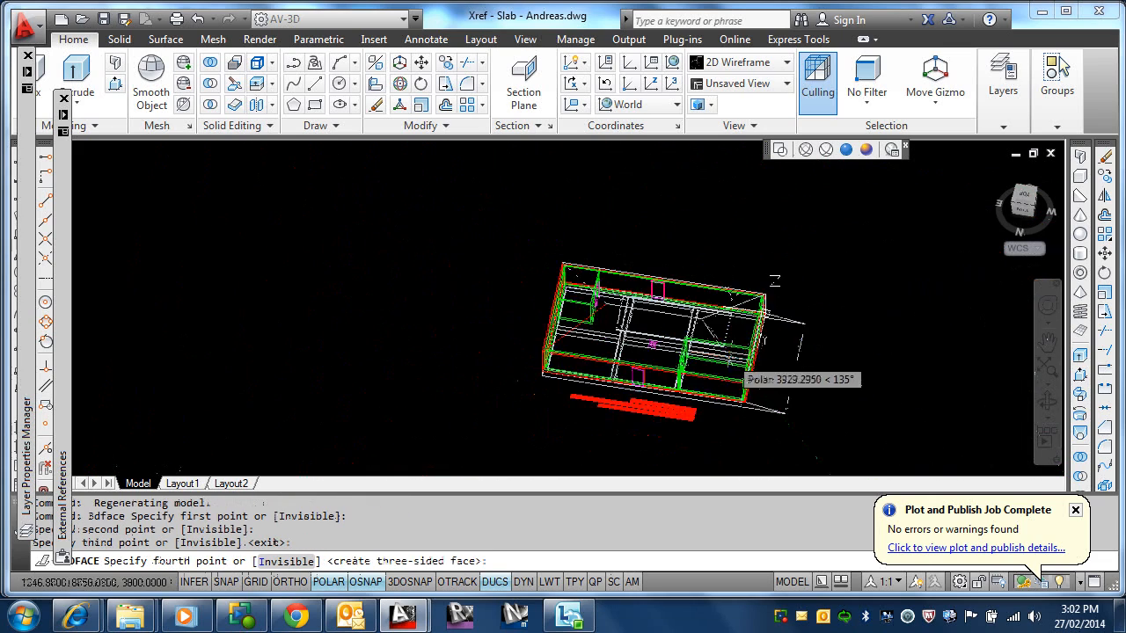
middle_click_drag(727, 349, 721, 256)
scroll(754, 211, "up", 5)
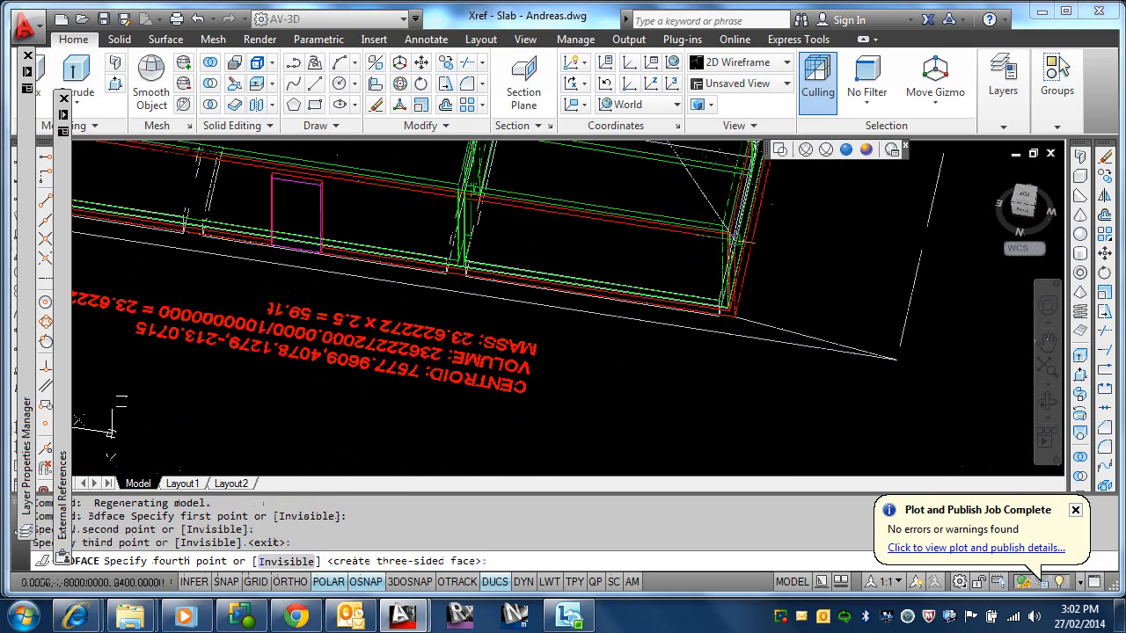
scroll(735, 235, "up", 3)
mouse_move(731, 241)
middle_mouse_down("shift")
mouse_move(737, 254)
mouse_move(739, 226)
mouse_move(695, 213)
mouse_move(749, 246)
middle_mouse_up("shift")
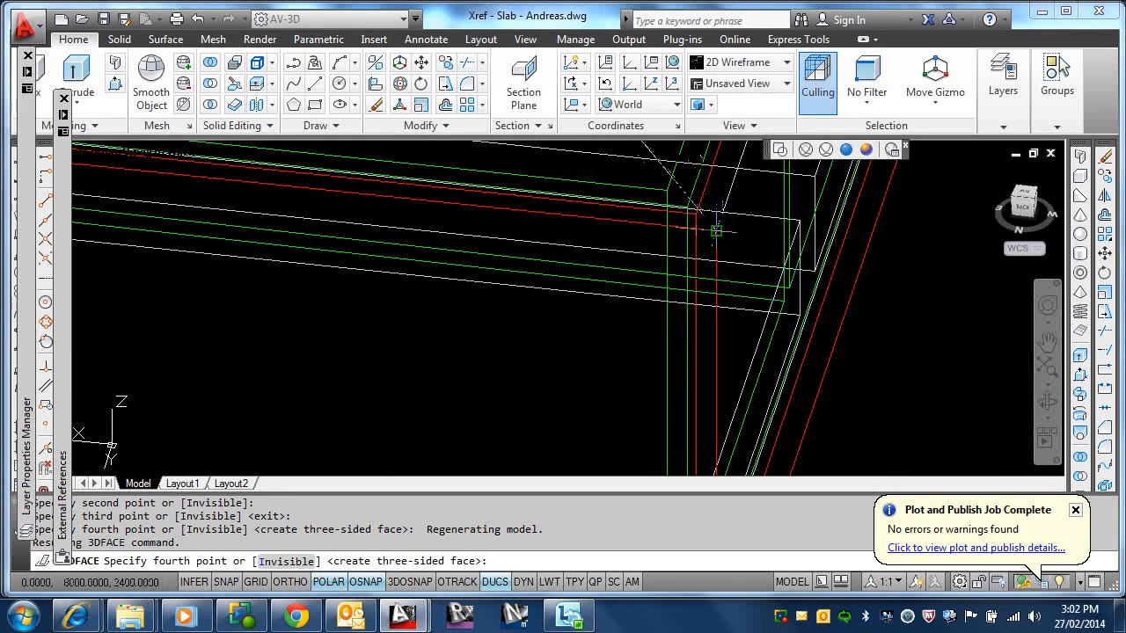
left_click(717, 230)
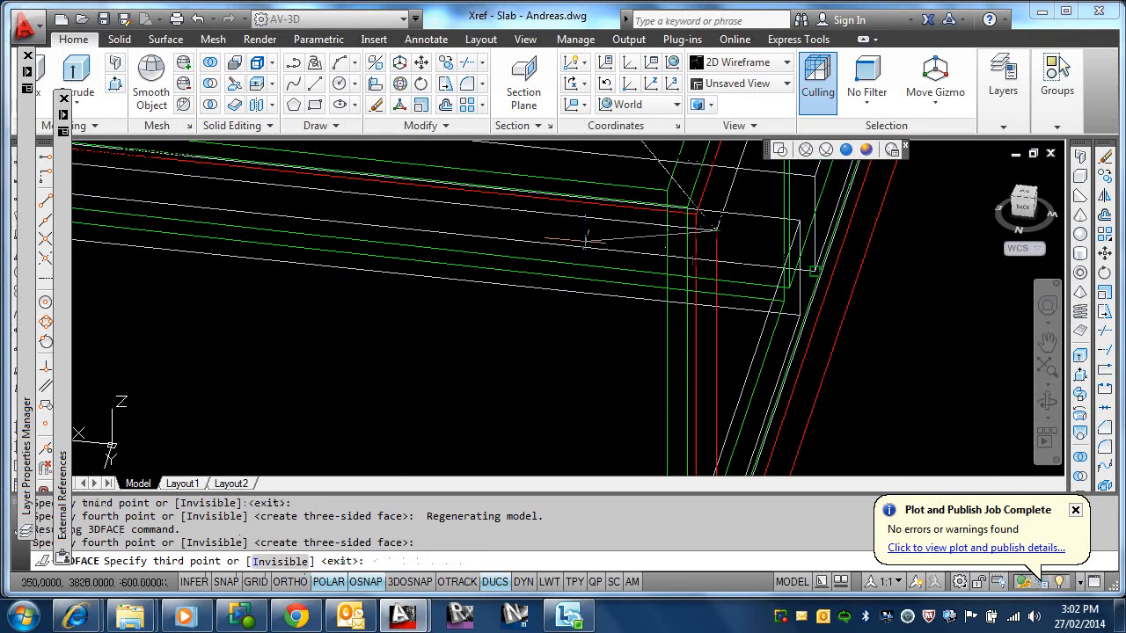
key("Return")
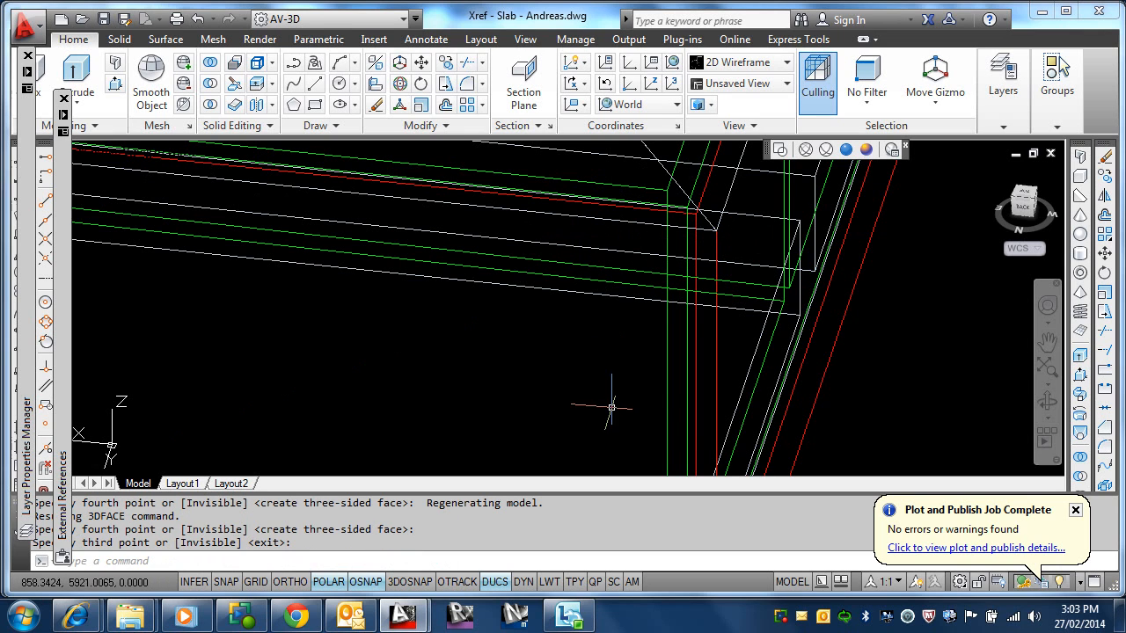
- Close the External References palette and create a triangular 3D face on the eastern hip end, joining both eave corners to the ridge end
scroll(611, 406, "down", 4)
scroll(585, 377, "down", 6)
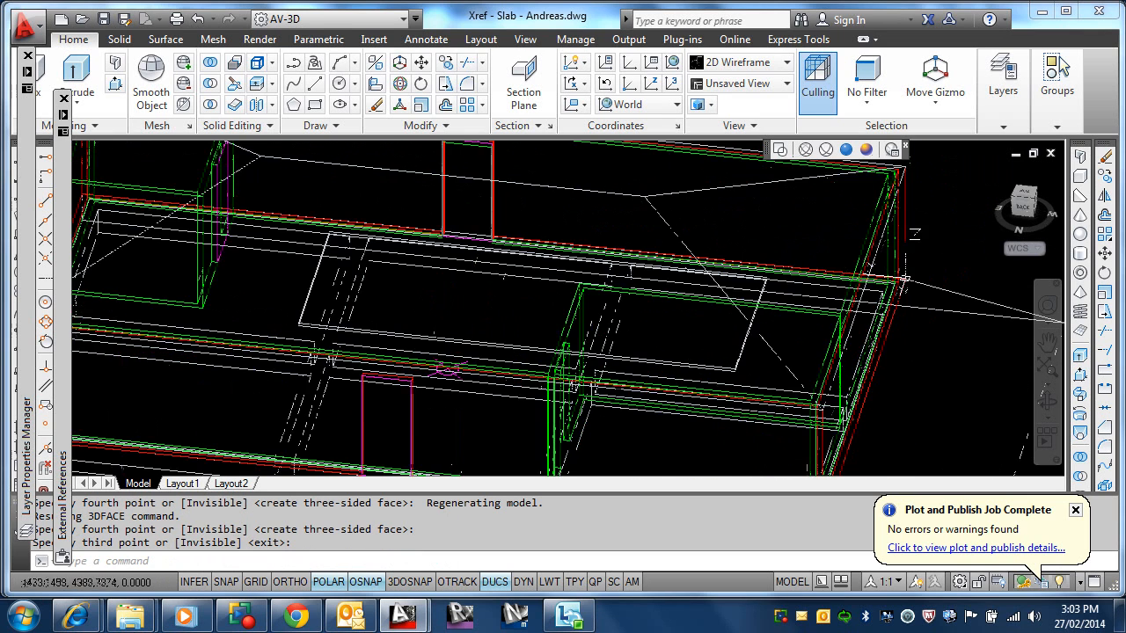
middle_click_drag(407, 333, 531, 323, "shift")
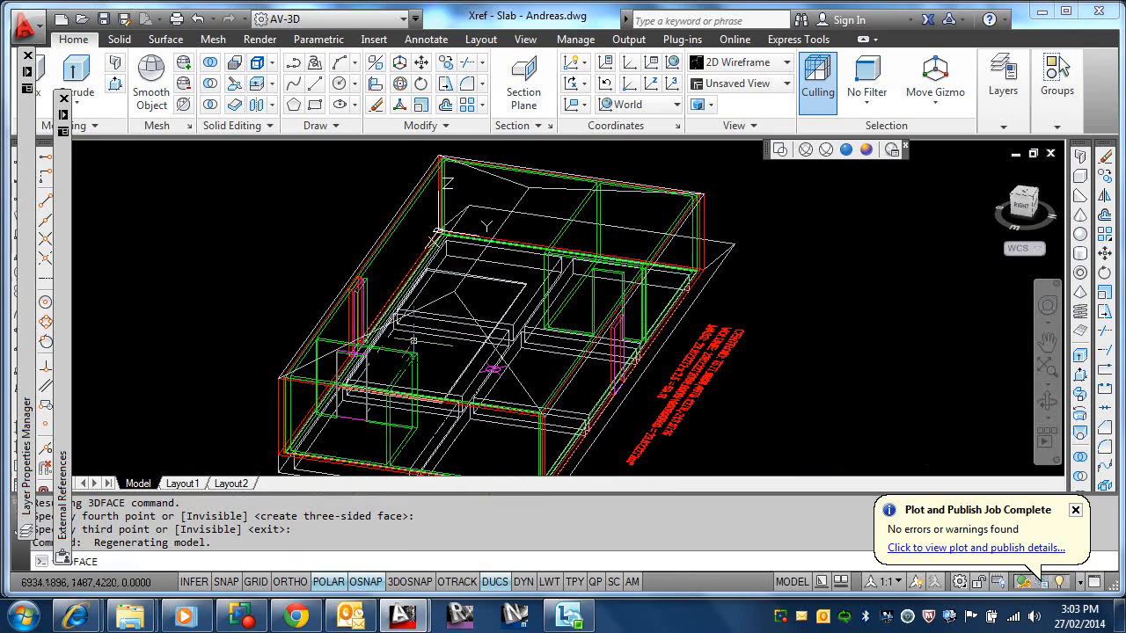
key("Return")
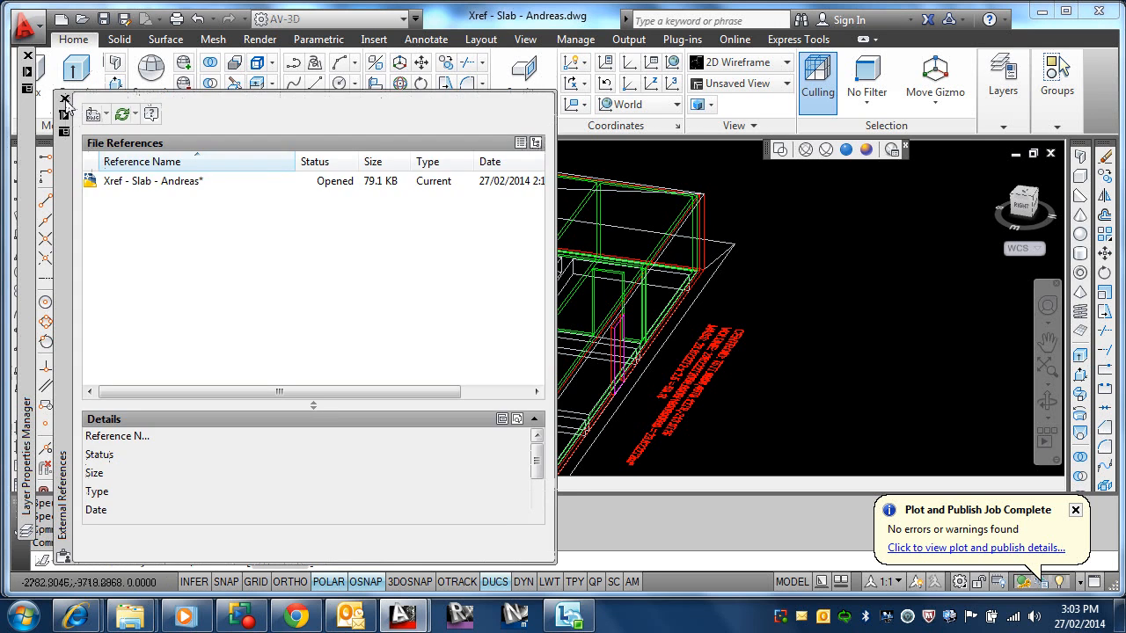
left_click(64, 98)
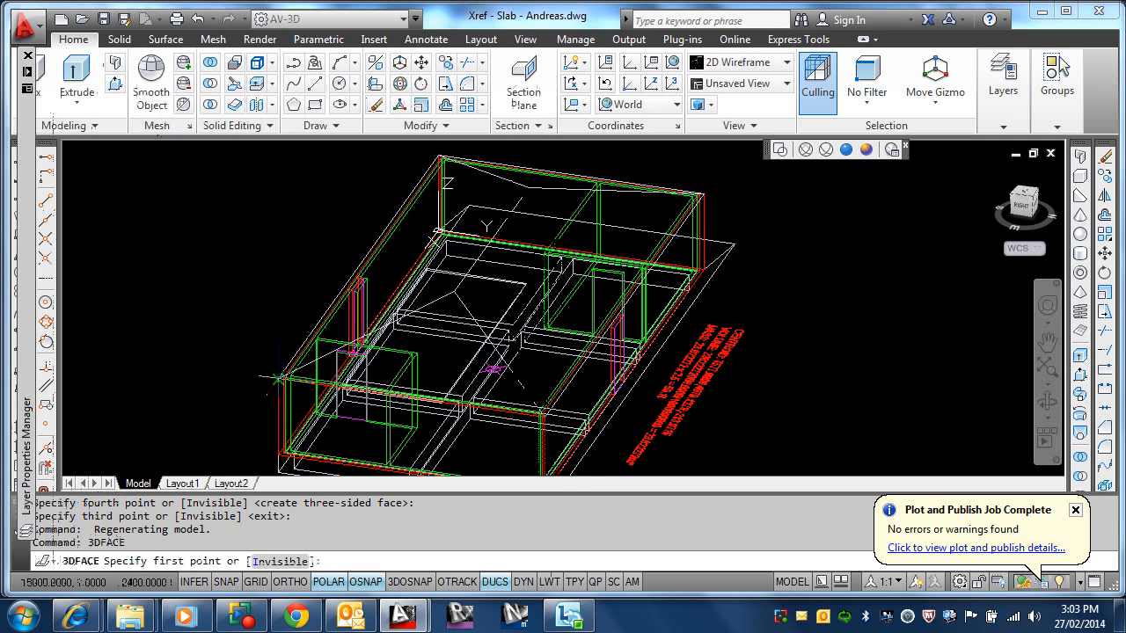
scroll(278, 378, "up", 5)
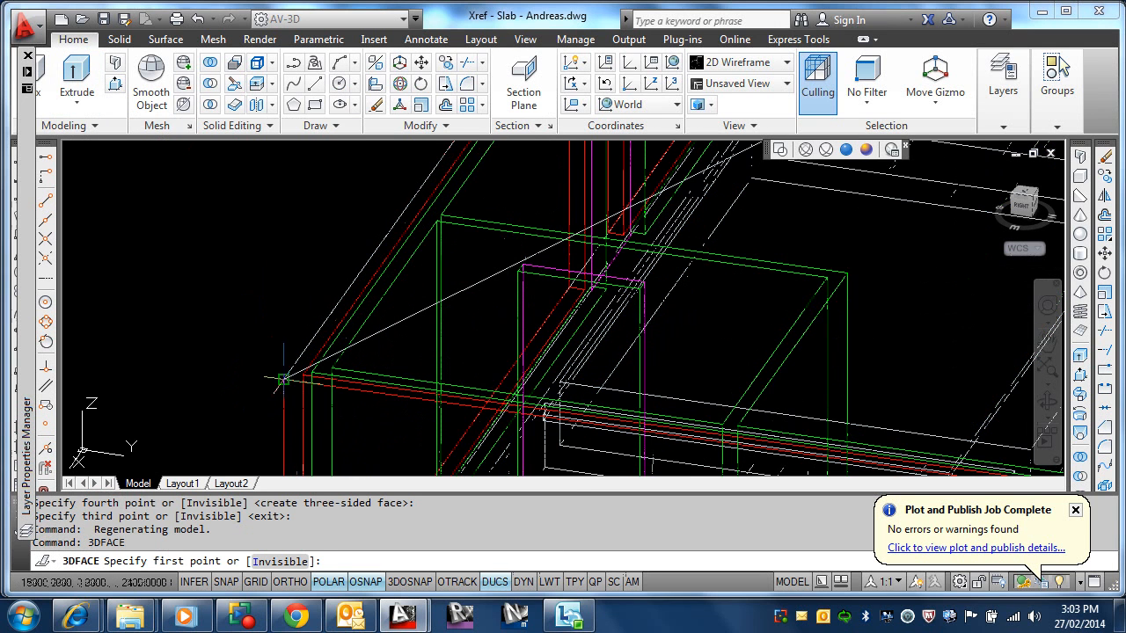
left_click(282, 380)
scroll(775, 229, "down", 2)
middle_click_drag(773, 234, 485, 384)
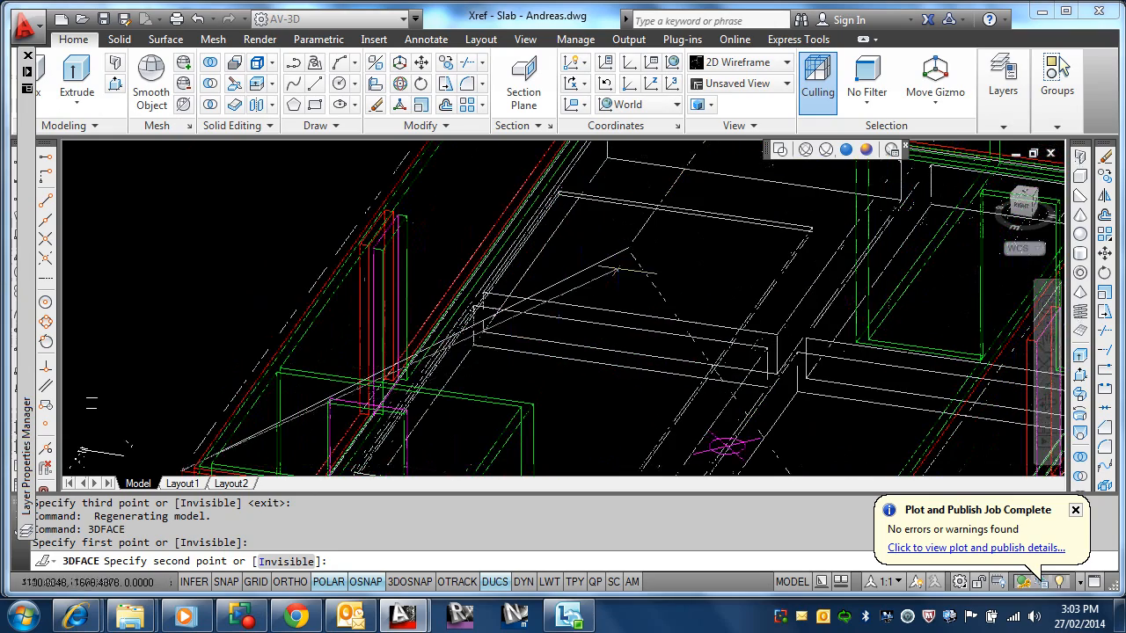
left_click(629, 250)
scroll(607, 254, "down", 4)
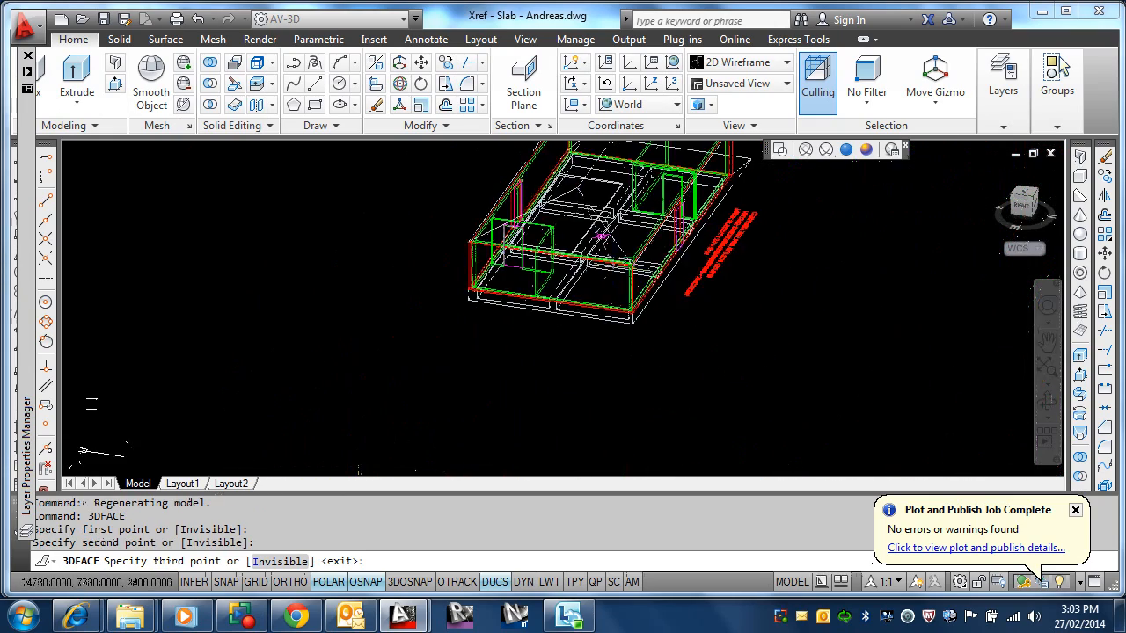
scroll(713, 236, "up", 6)
left_click(719, 239)
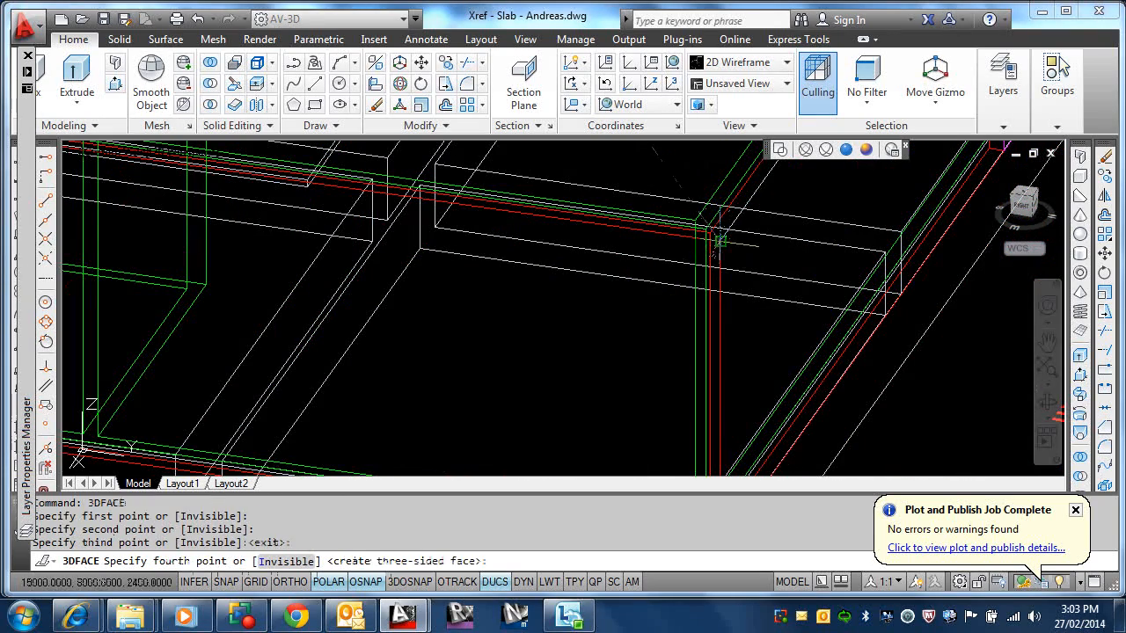
scroll(572, 233, "down", 4)
scroll(431, 220, "up", 5)
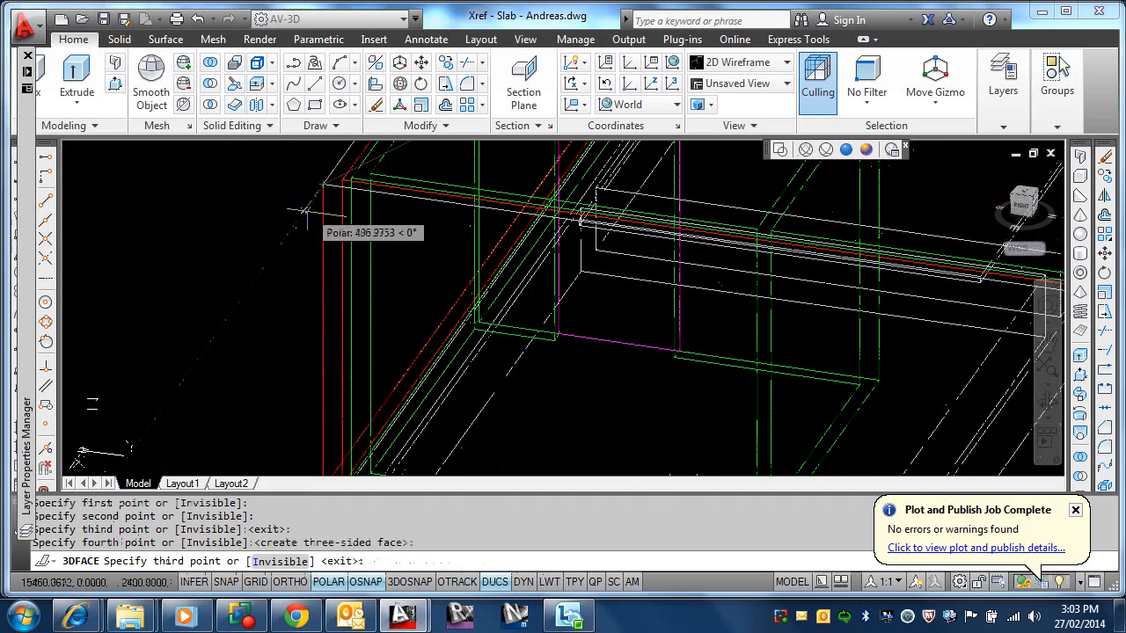
left_click(286, 233)
key("Escape")
- Display the model in the Conceptual visual style and inspect the covered roof from the back of the building
scroll(351, 226, "down", 3)
scroll(351, 226, "down", 2)
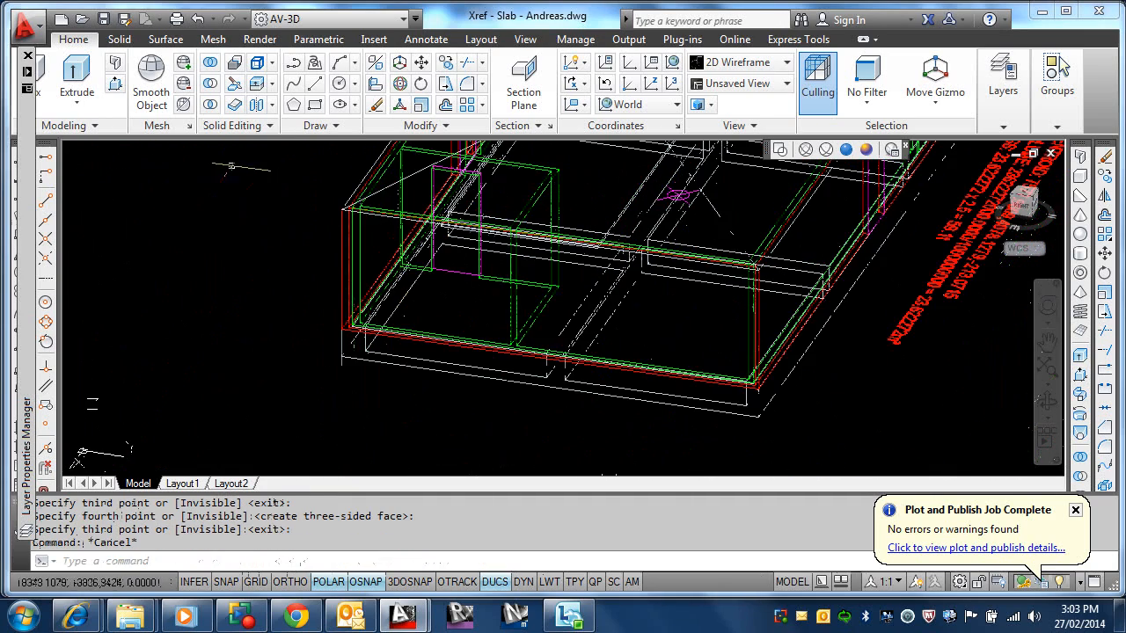
left_click(183, 153)
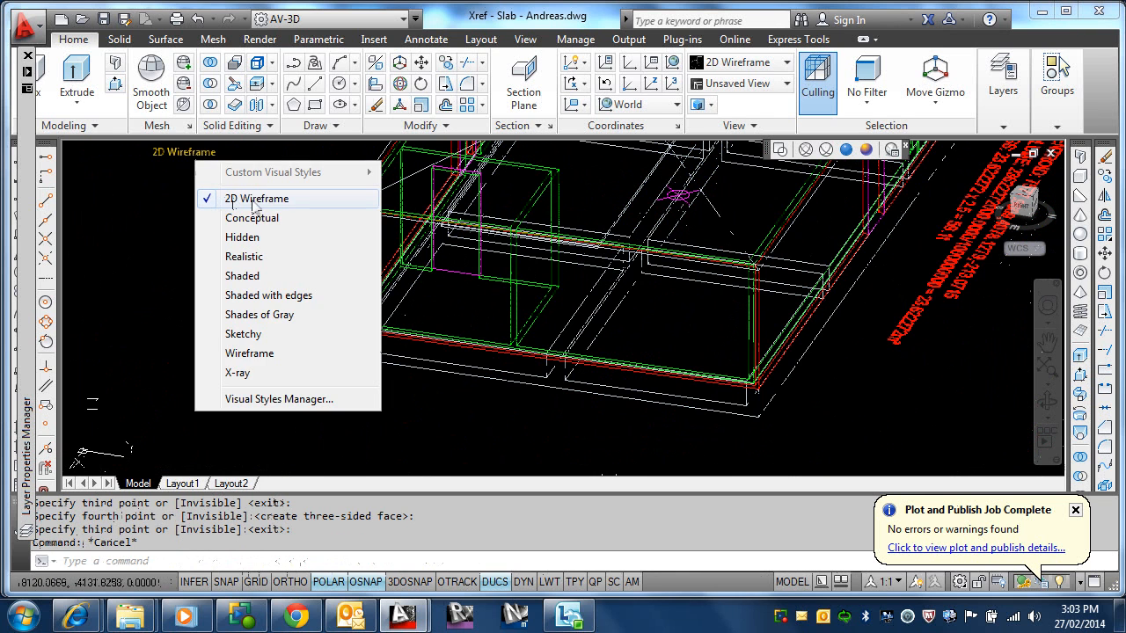
left_click(261, 219)
mouse_move(585, 294)
middle_mouse_down("shift")
mouse_move(510, 334)
mouse_move(603, 317)
mouse_move(581, 317)
mouse_move(615, 266)
mouse_move(542, 319)
mouse_move(417, 371)
mouse_move(464, 326)
middle_mouse_up("shift")
scroll(564, 290, "up", 3)
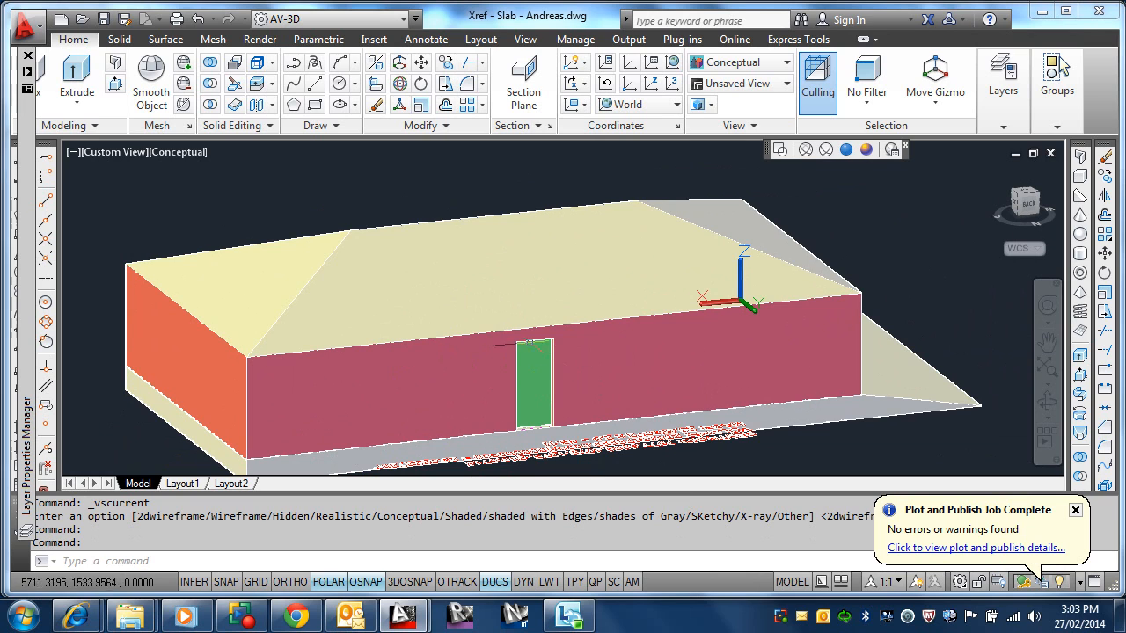
- Try to thicken the 3D face on the long back roof slope
left_click(304, 263)
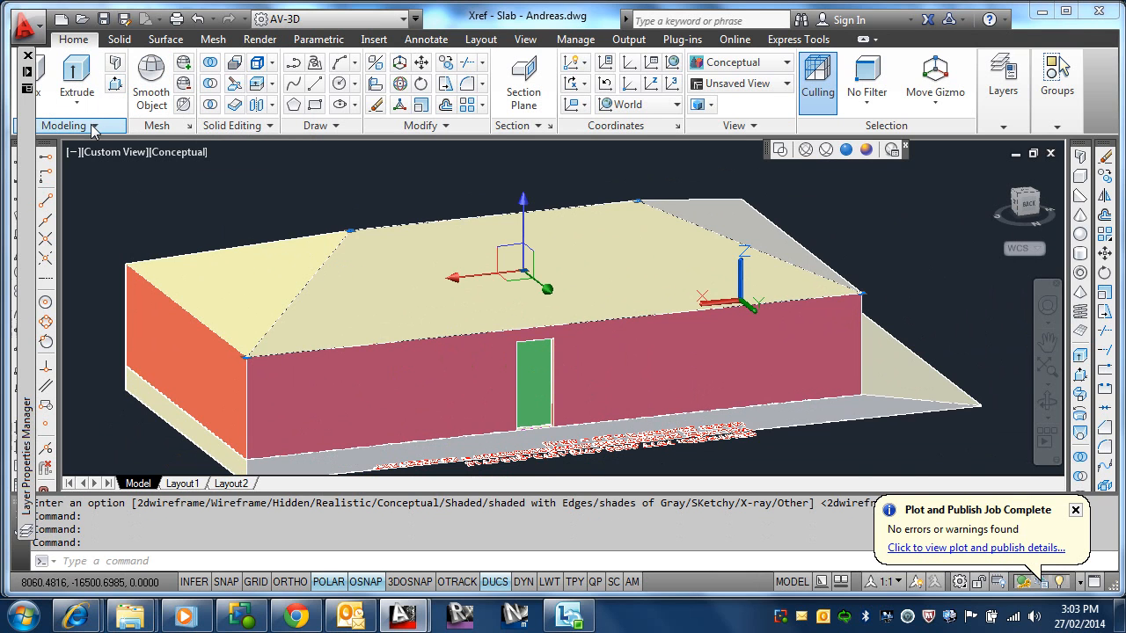
left_click(236, 106)
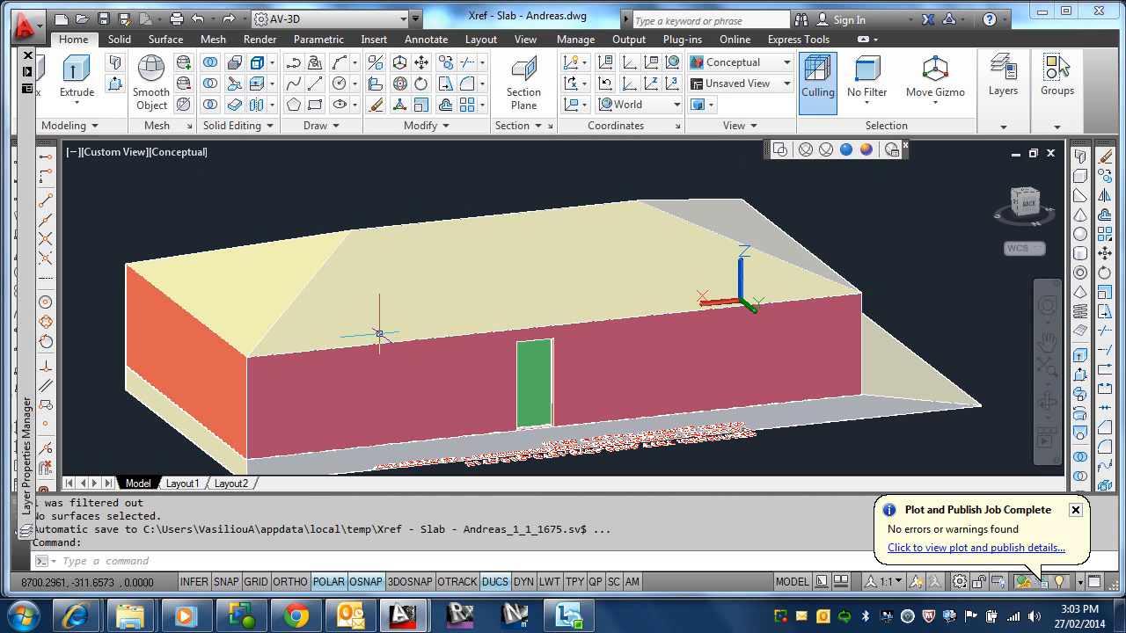
- Switch the model to the X-Ray visual style so the interior shows through the roof and walls
scroll(388, 312, "down", 2)
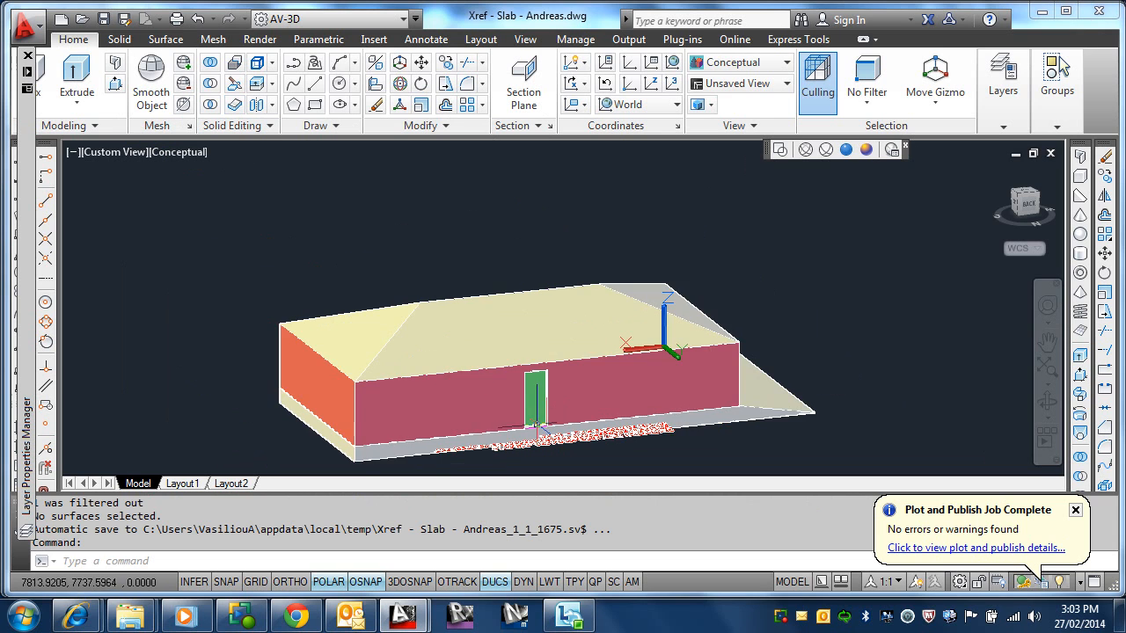
mouse_move(388, 312)
middle_mouse_down("shift")
mouse_move(544, 324)
mouse_move(521, 447)
middle_mouse_up("shift")
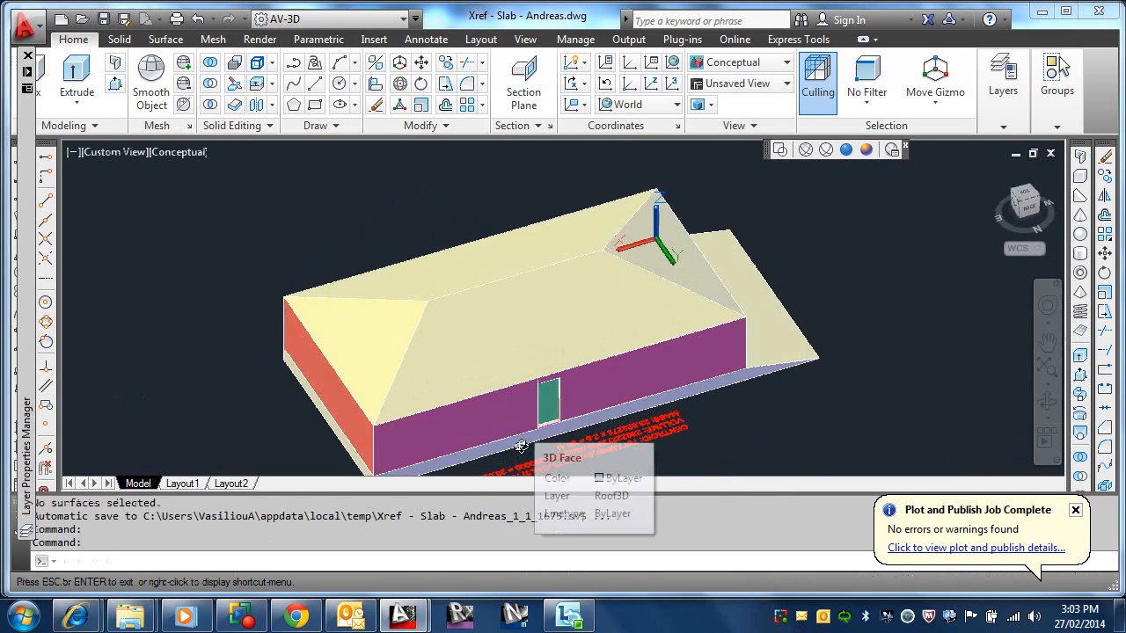
left_click(176, 153)
left_click(211, 372)
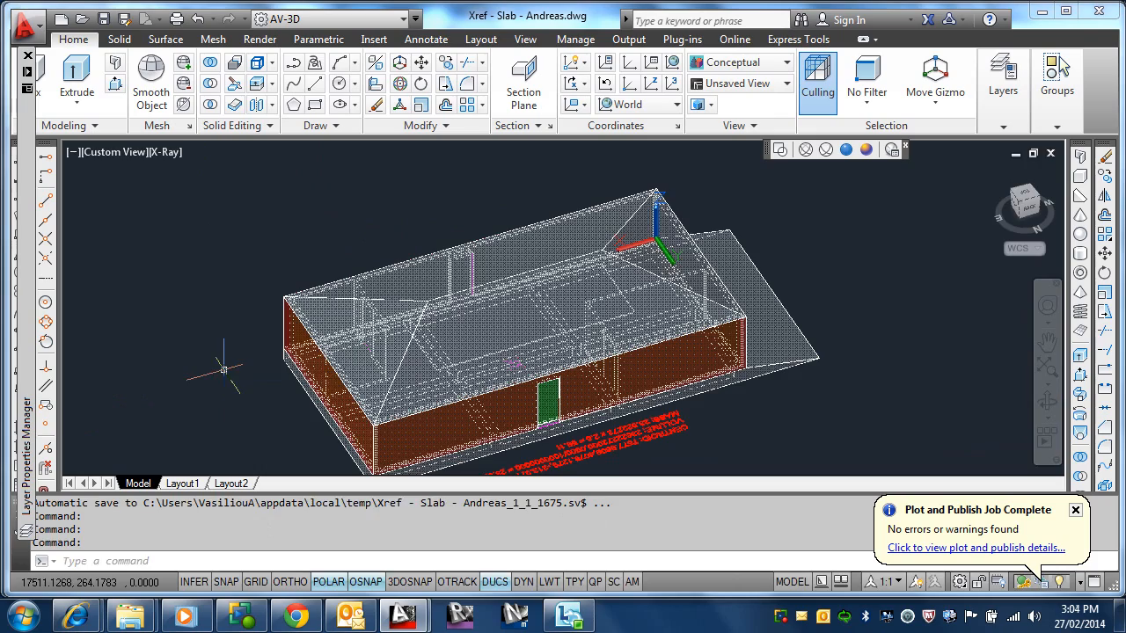
mouse_move(493, 334)
middle_mouse_down("shift")
mouse_move(515, 343)
mouse_move(533, 320)
mouse_move(557, 323)
mouse_move(497, 333)
middle_mouse_up("shift")
left_click(524, 88)
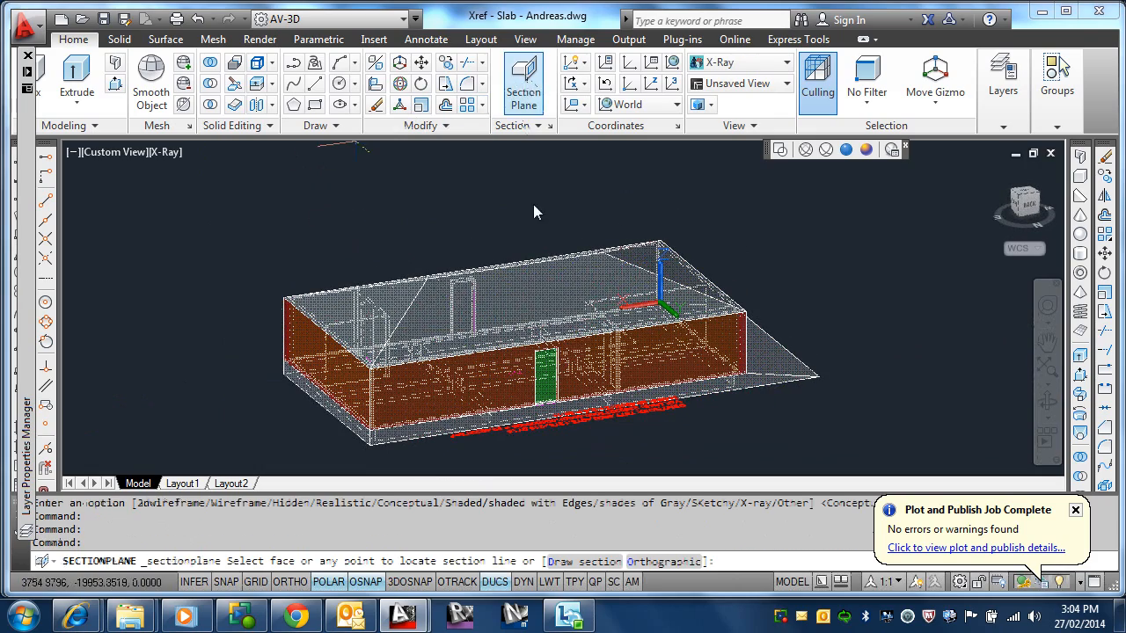
left_click(616, 456)
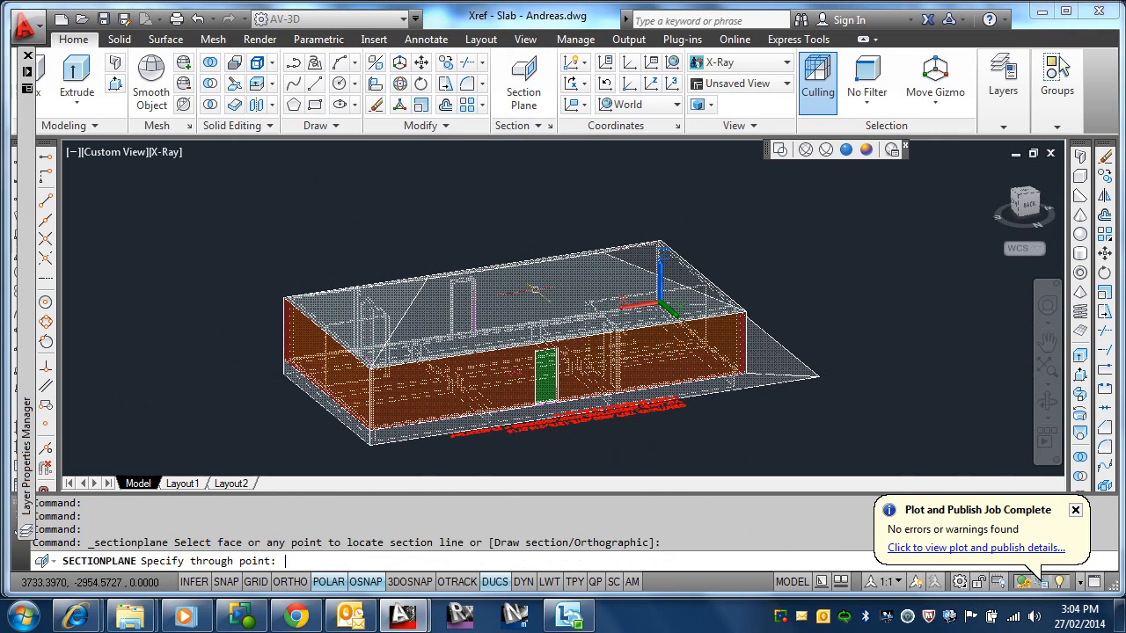
key("Escape")
- Draw a section plane across the building's width near the back door using Draw section, with the section view facing the eastern end
key("Return")
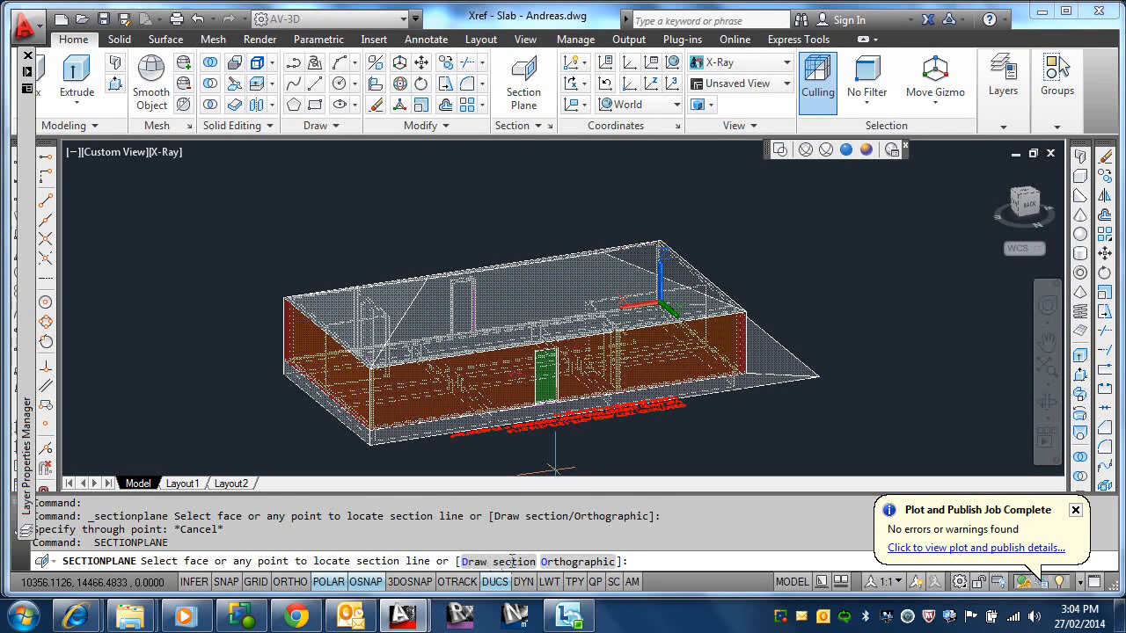
left_click(498, 562)
left_click(593, 441)
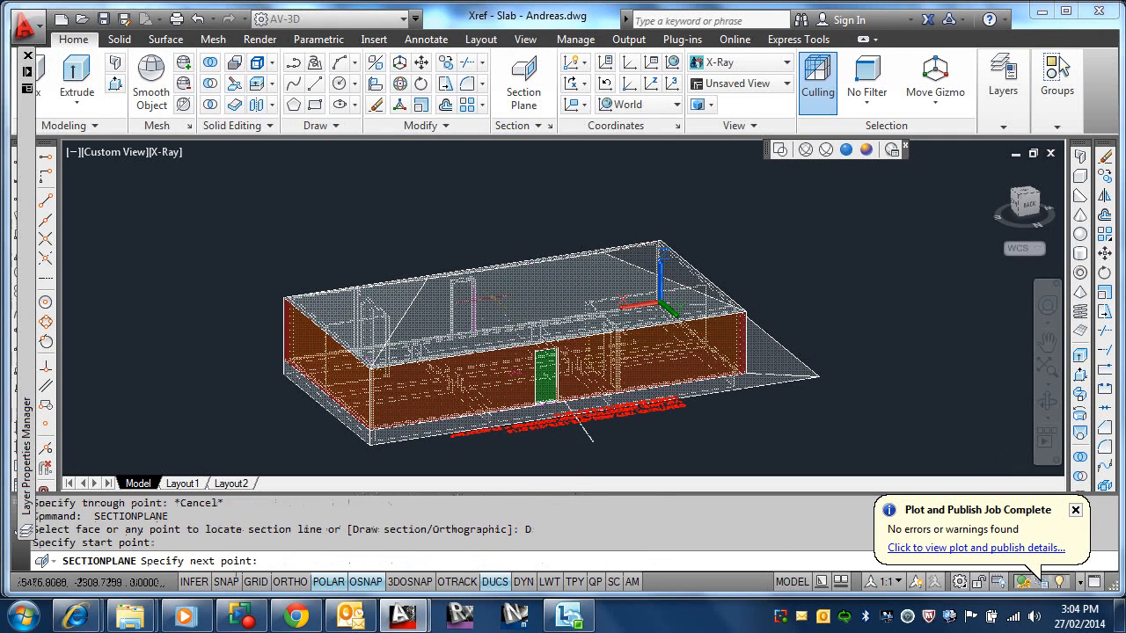
left_click(371, 247)
key("Return")
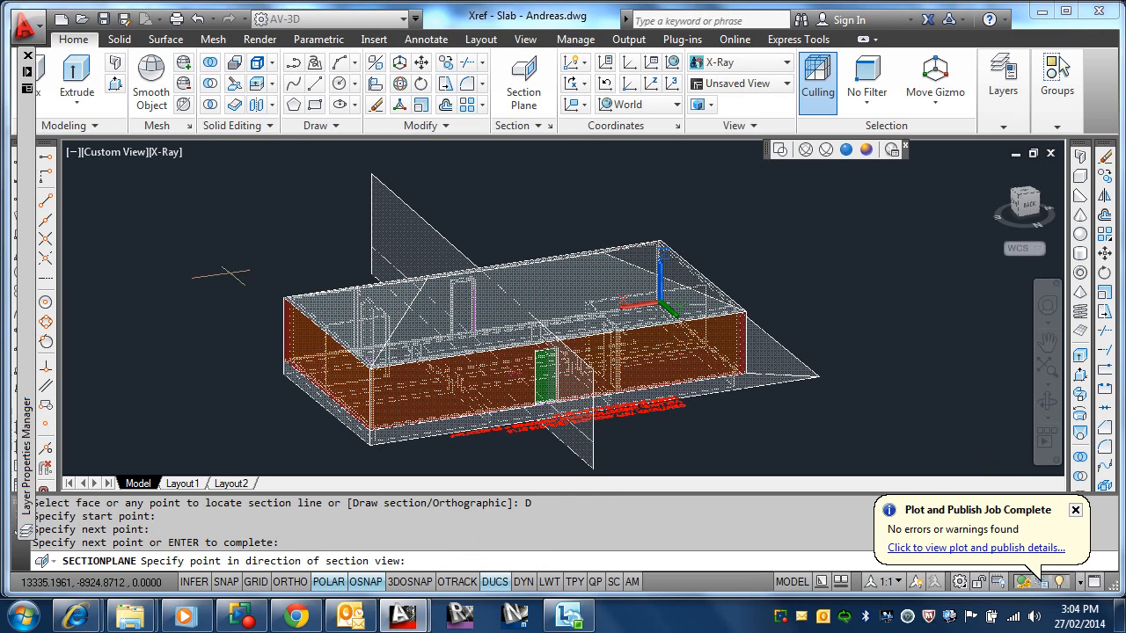
left_click(251, 275)
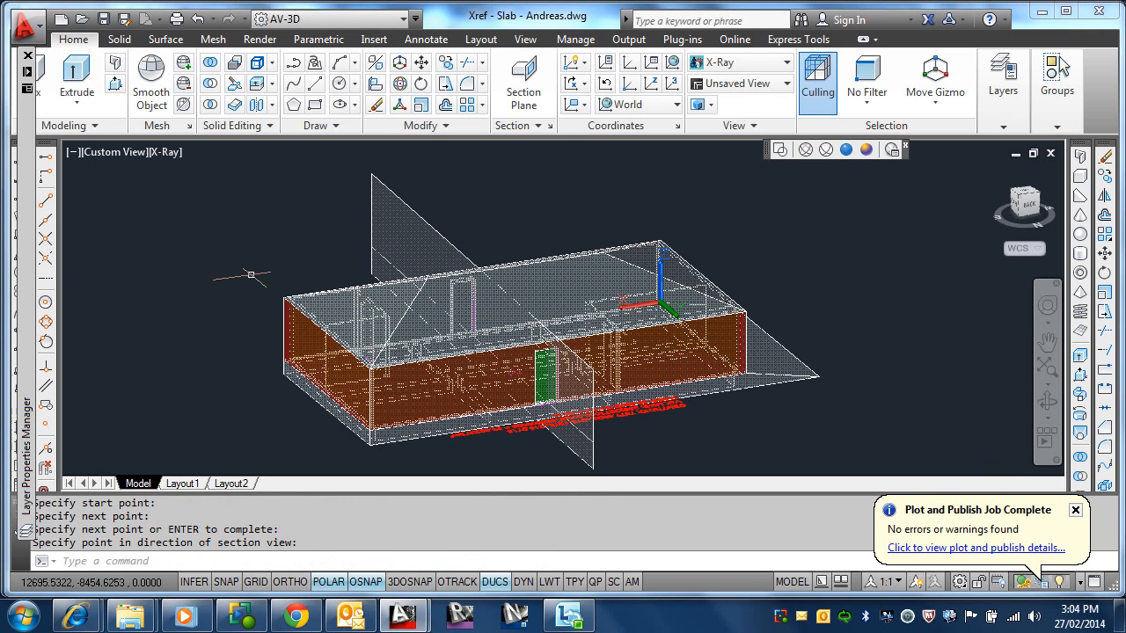
- Activate live sectioning on the section plane cutting across the building
left_click(439, 235)
right_click(439, 236)
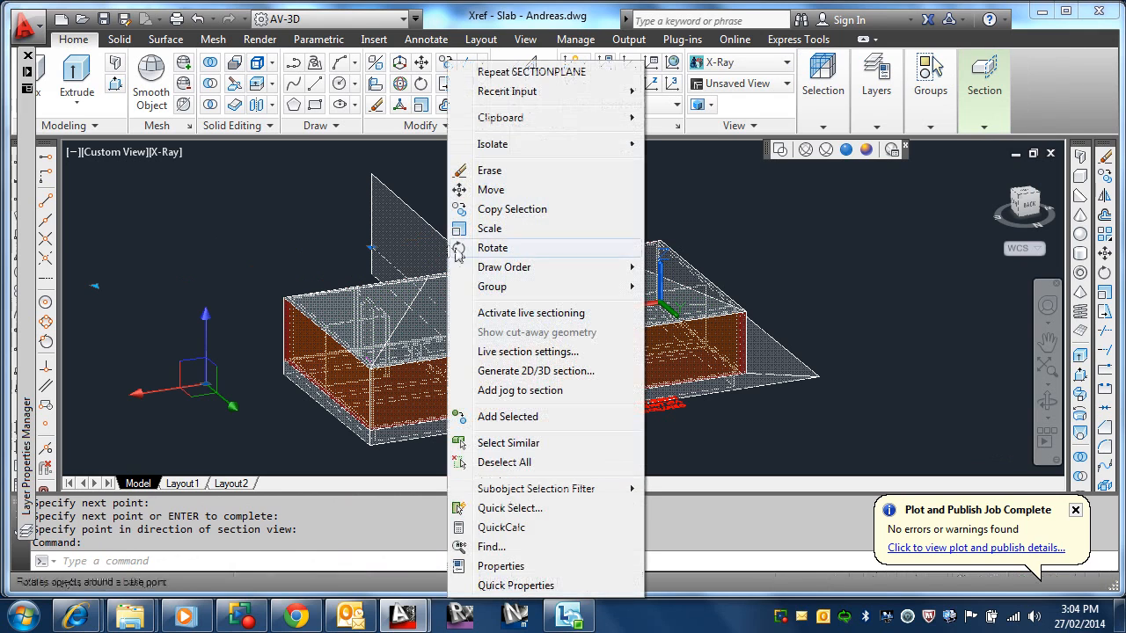
left_click(492, 304)
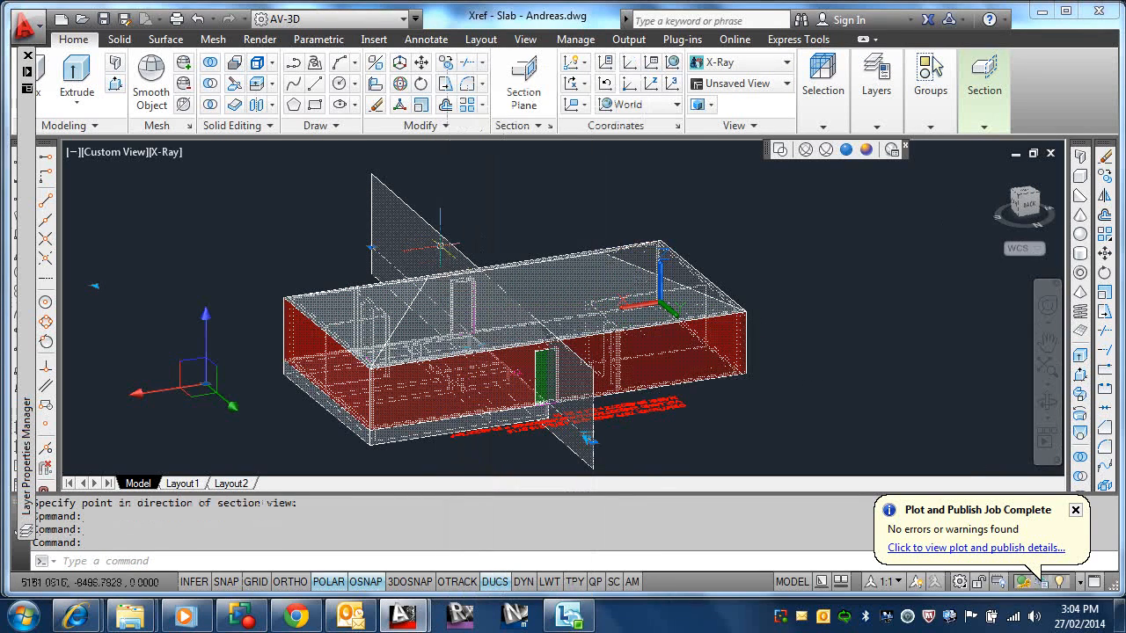
- Generate a 2D section/elevation from the section plane and insert it beside the building with the default scale factor of 1
right_click(442, 236)
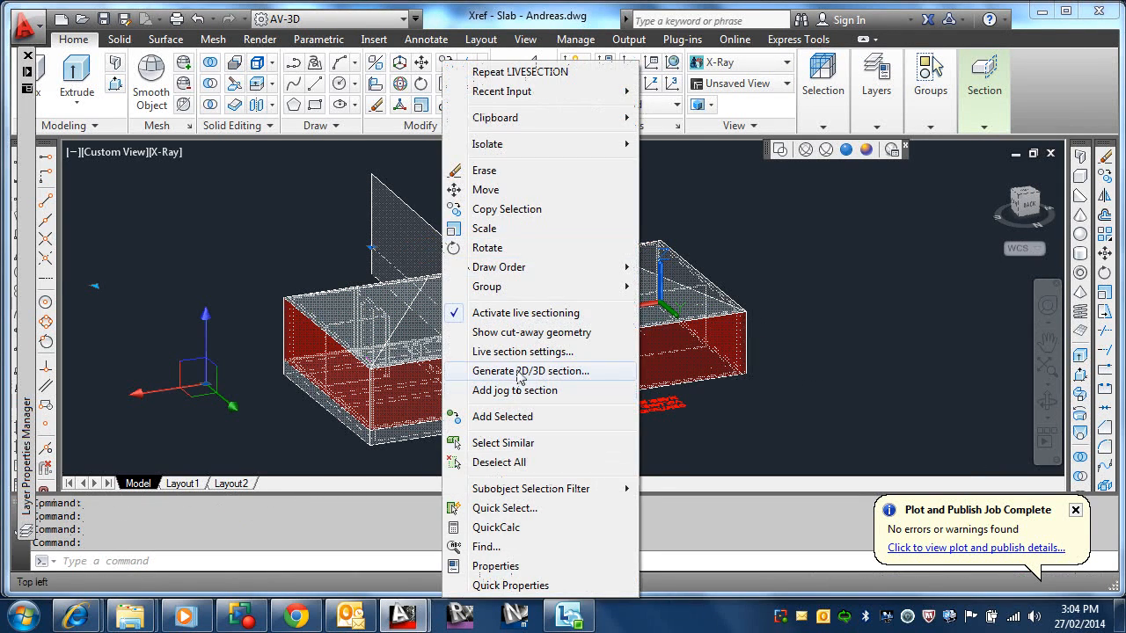
left_click(520, 371)
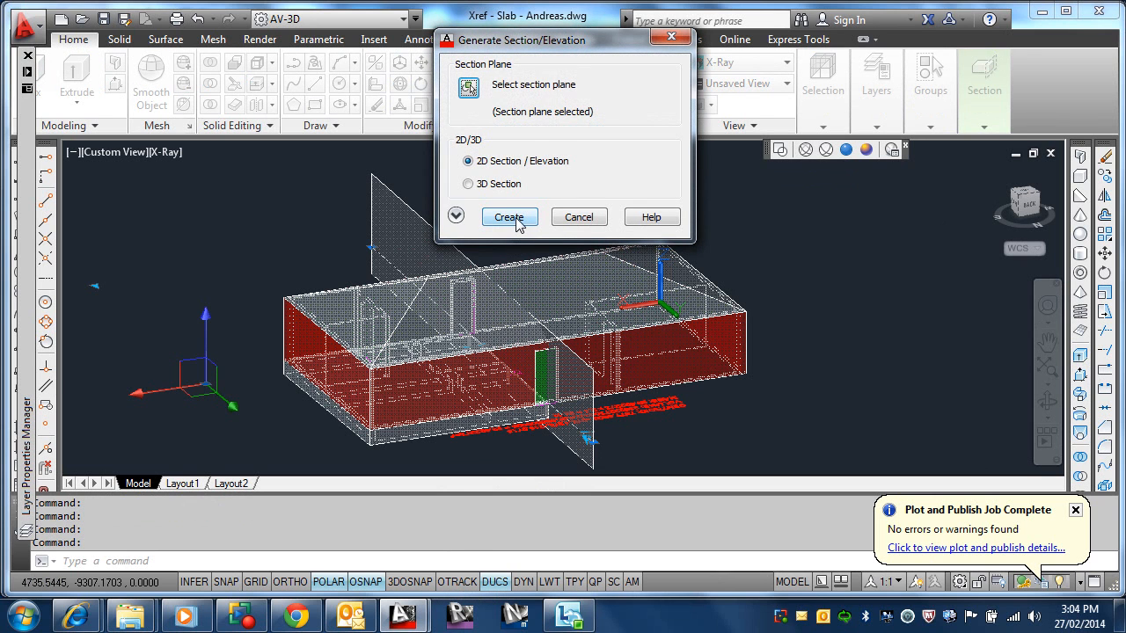
left_click(509, 217)
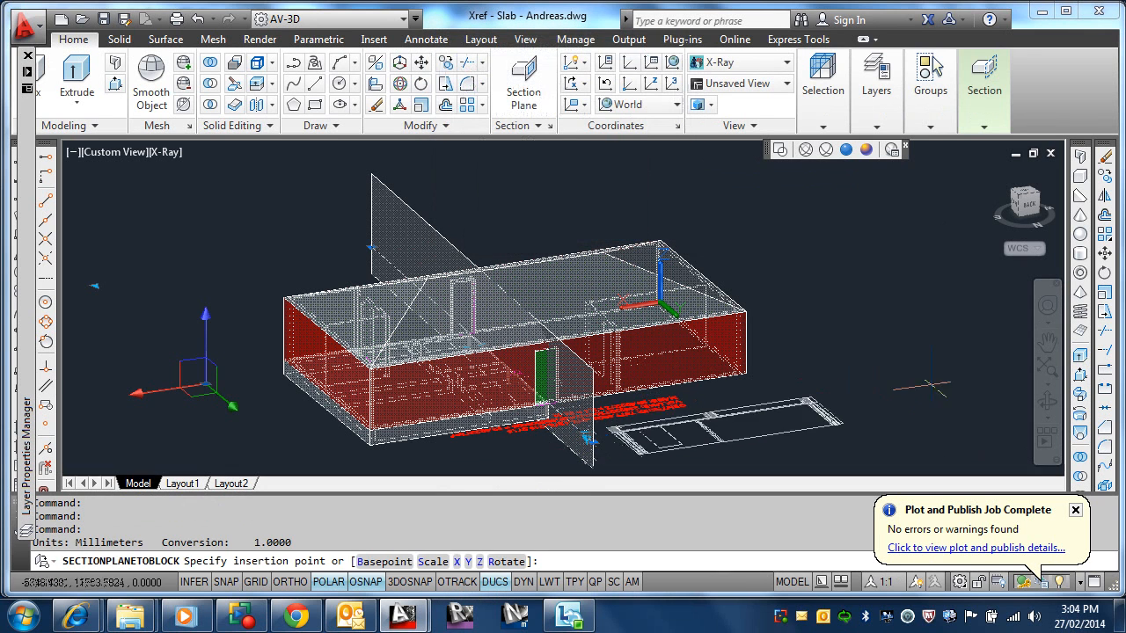
left_click(792, 444)
key("Return")
key("Return")
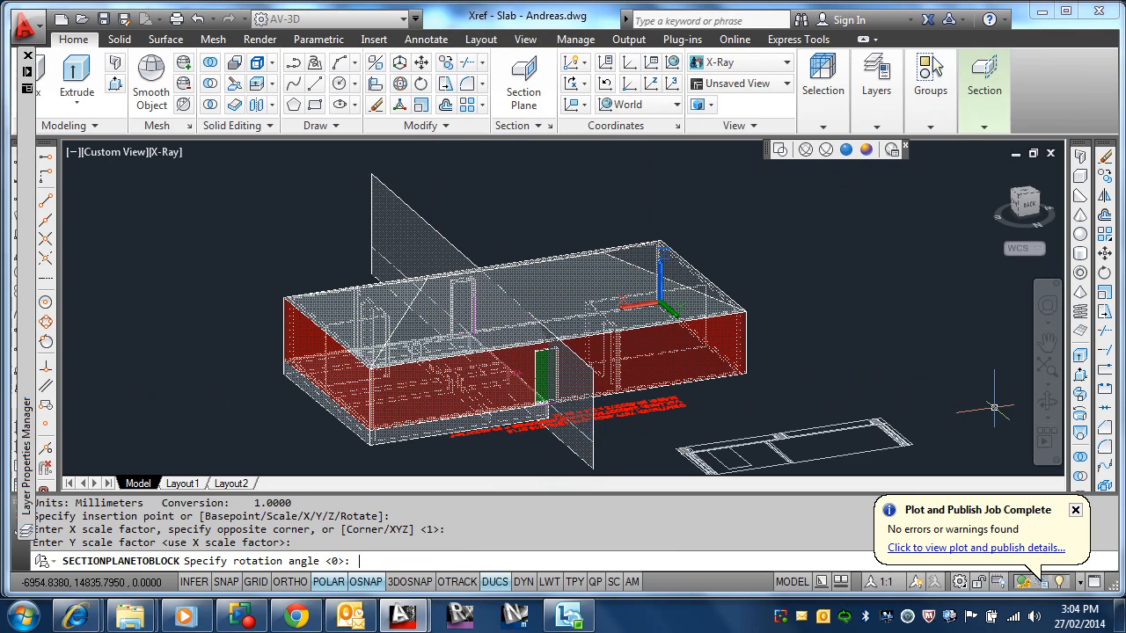
key("Escape")
key("Escape")
middle_click_drag(788, 426, 1001, 505, "shift")
scroll(754, 406, "up", 4)
middle_click_drag(748, 399, 658, 372)
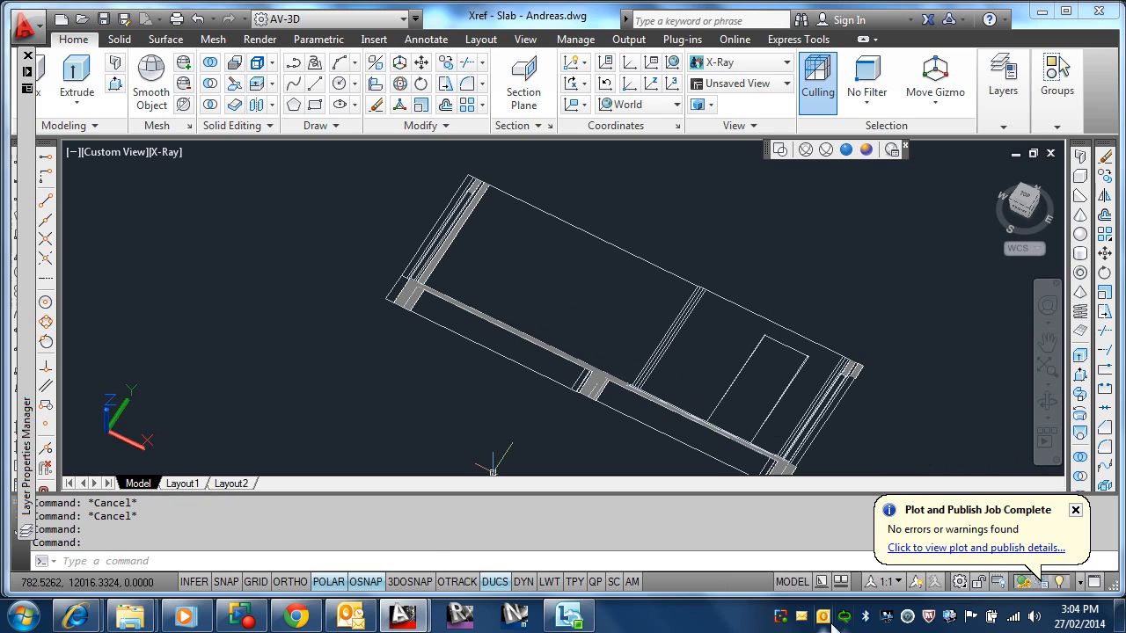
right_click(789, 621)
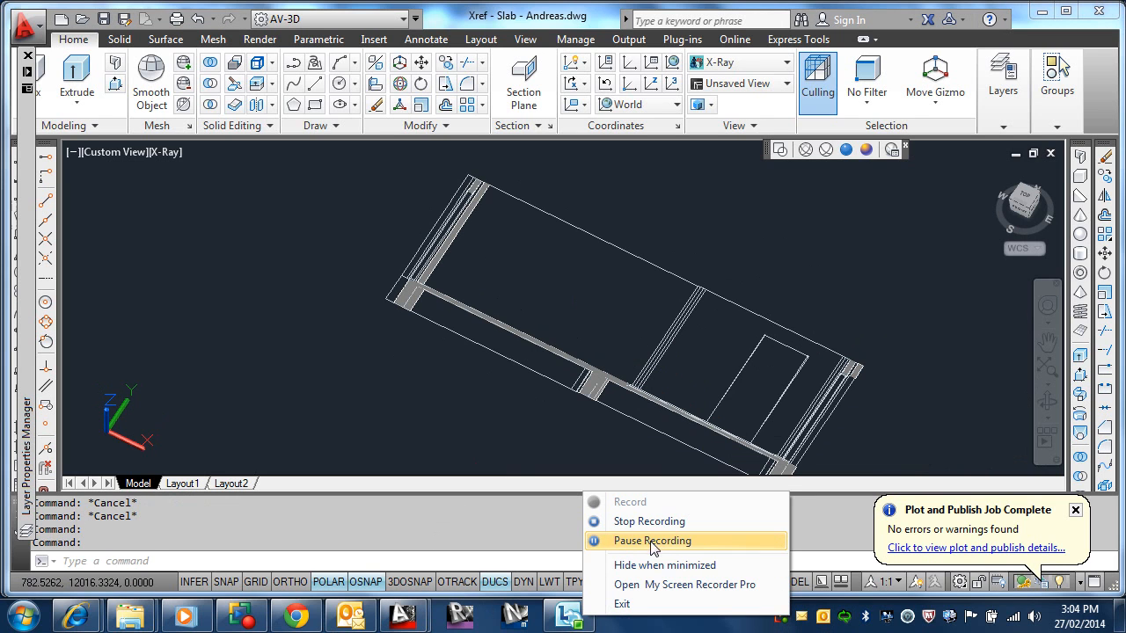